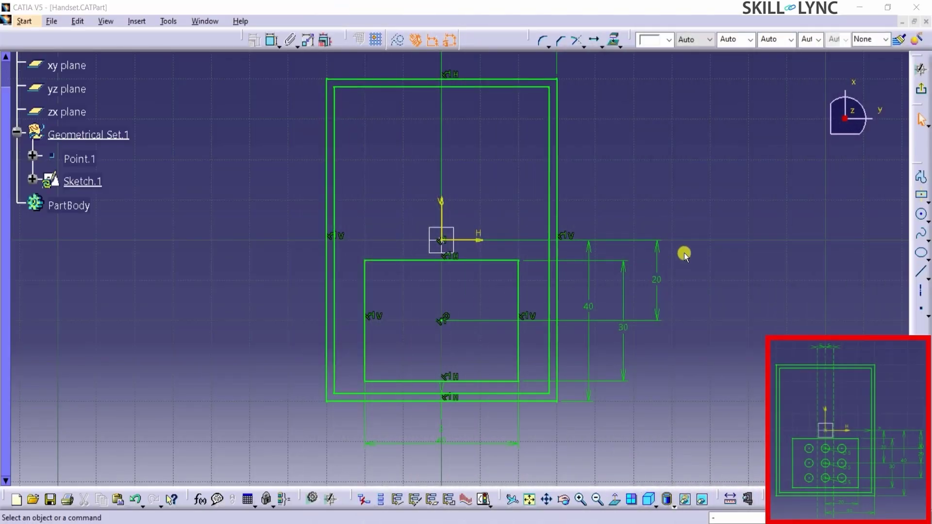
# Step: Draw a circle of radius 2.5 mm on the vertical axis, in the upper half of the small inner rectangle
pyautogui.click(921, 216)
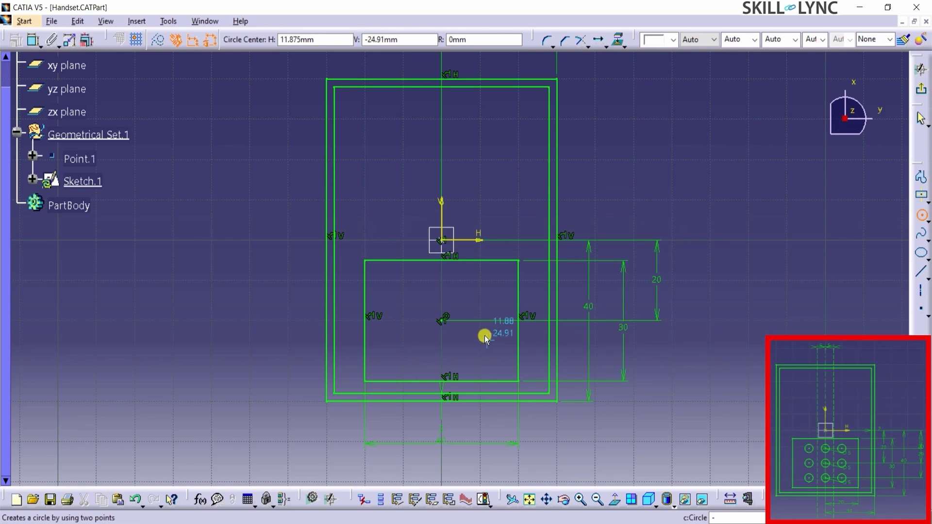
pyautogui.click(443, 301)
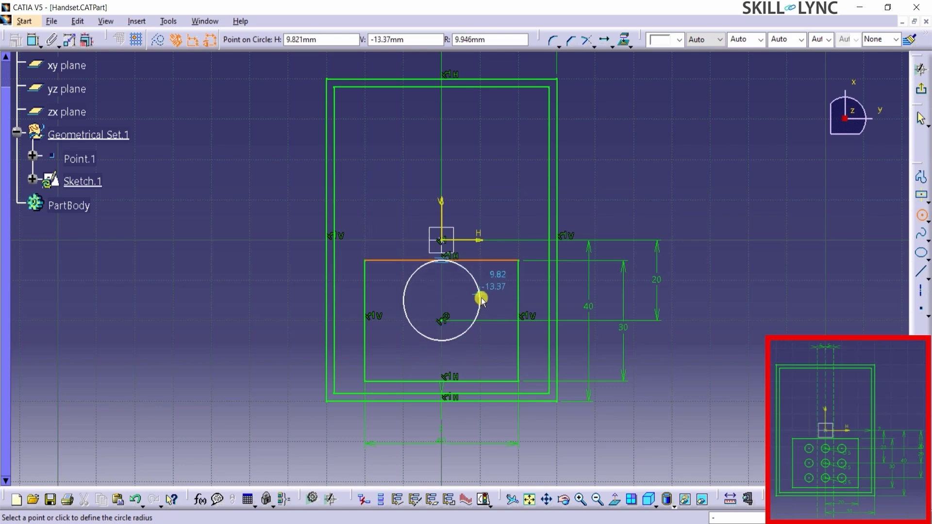
pyautogui.click(494, 44)
pyautogui.write('2')
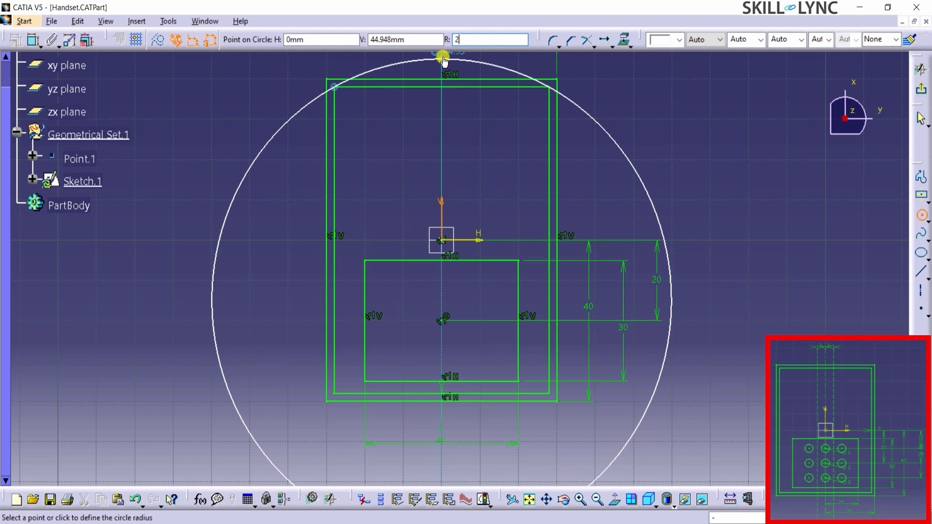
pyautogui.write('.5')
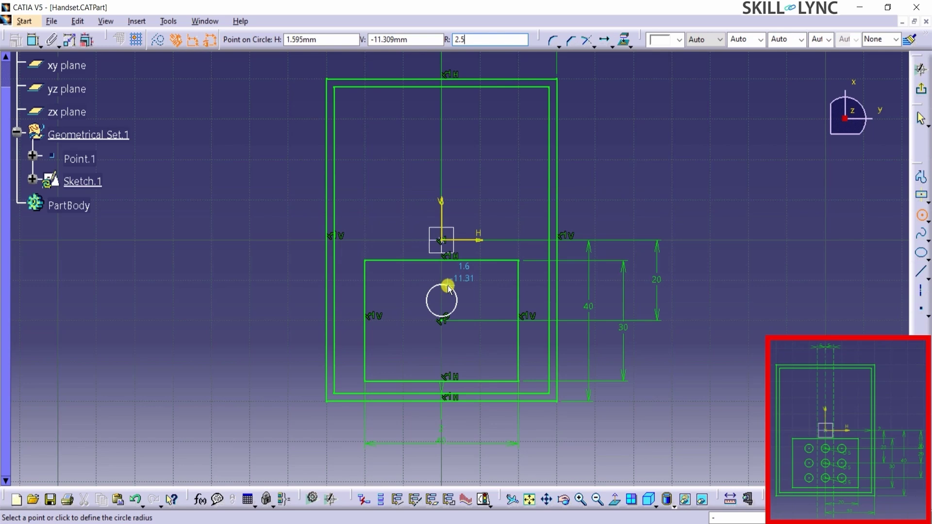
pyautogui.press('Return')
pyautogui.moveTo(458, 299); pyautogui.dragTo(470, 289)
pyautogui.moveTo(476, 335)
pyautogui.mouseDown(button='middle')
pyautogui.moveTo(482, 245)
pyautogui.moveTo(452, 312)
pyautogui.mouseUp(button='middle')
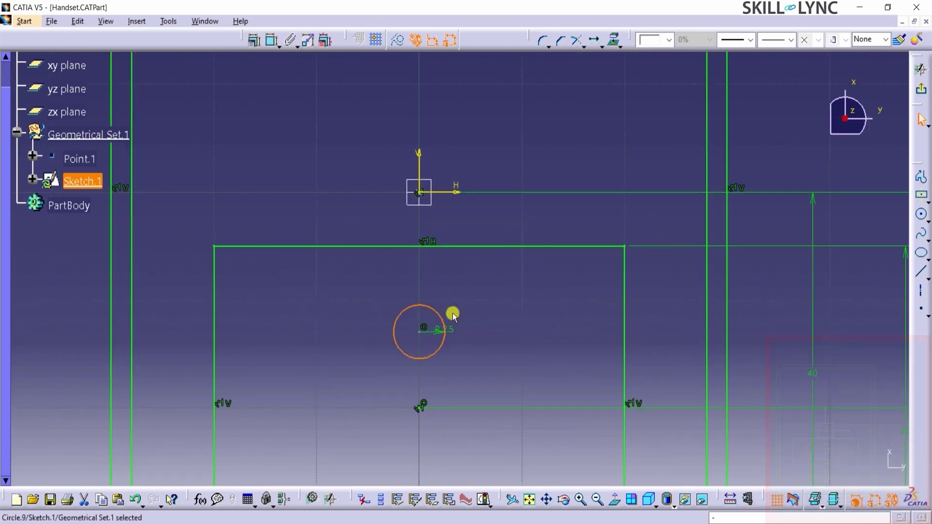
# Step: Hide the geometrical constraint symbols and move the circle's radius dimension outside the circle
pyautogui.click(876, 499)
pyautogui.click(483, 319)
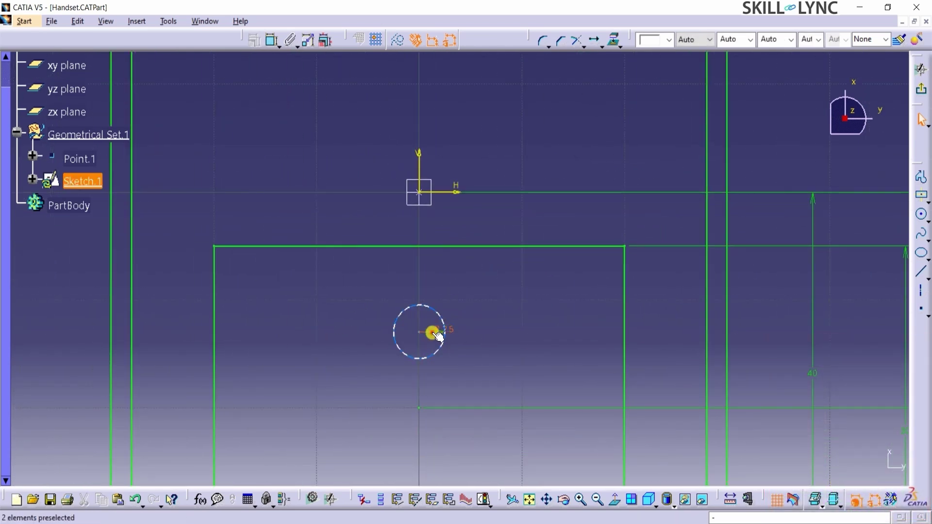
pyautogui.moveTo(439, 335); pyautogui.dragTo(469, 309)
pyautogui.click(482, 363)
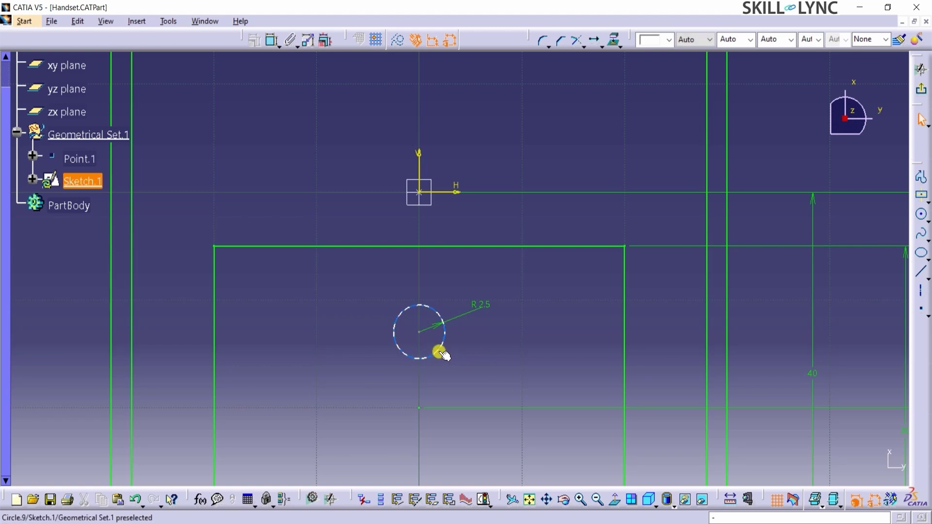
# Step: Check the definition of the circle's radius dimension
pyautogui.click(420, 331)
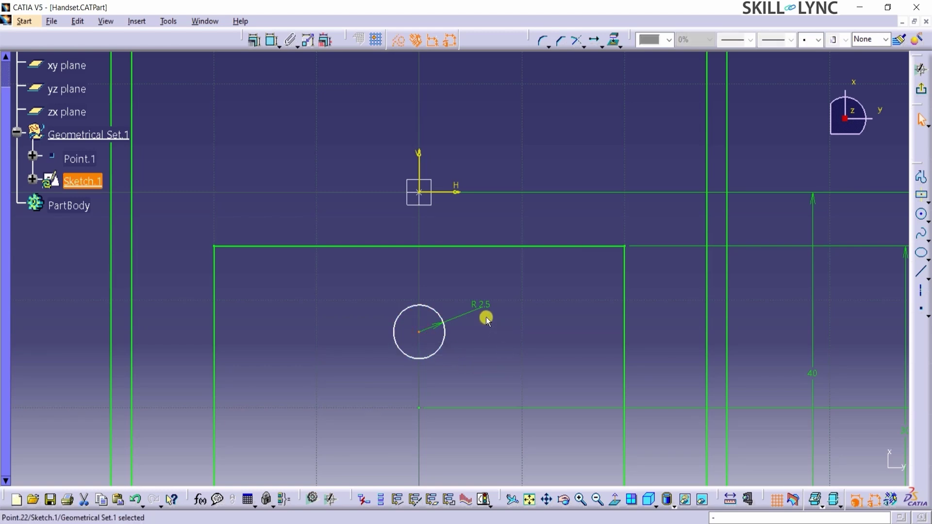
pyautogui.click(481, 301)
pyautogui.doubleClick(481, 302)
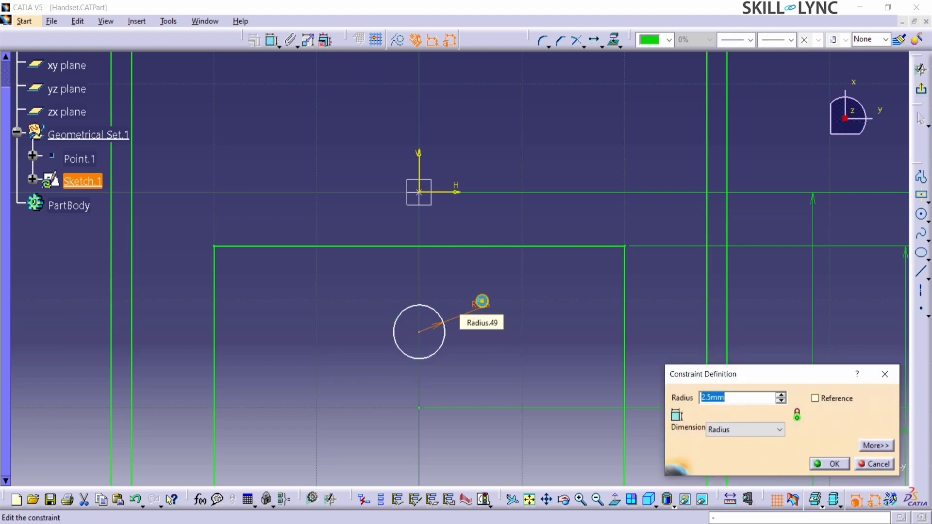
pyautogui.click(829, 464)
# Step: Make the circle's centre coincident with the centre point of the small inner rectangle
pyautogui.click(421, 335)
pyautogui.keyDown('ctrl'); pyautogui.click(420, 408); pyautogui.keyUp('ctrl')
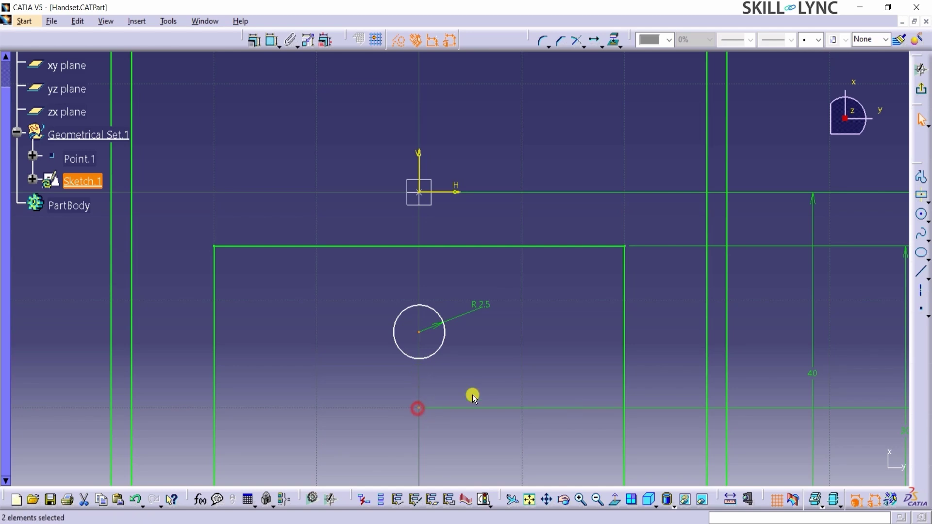
pyautogui.click(253, 42)
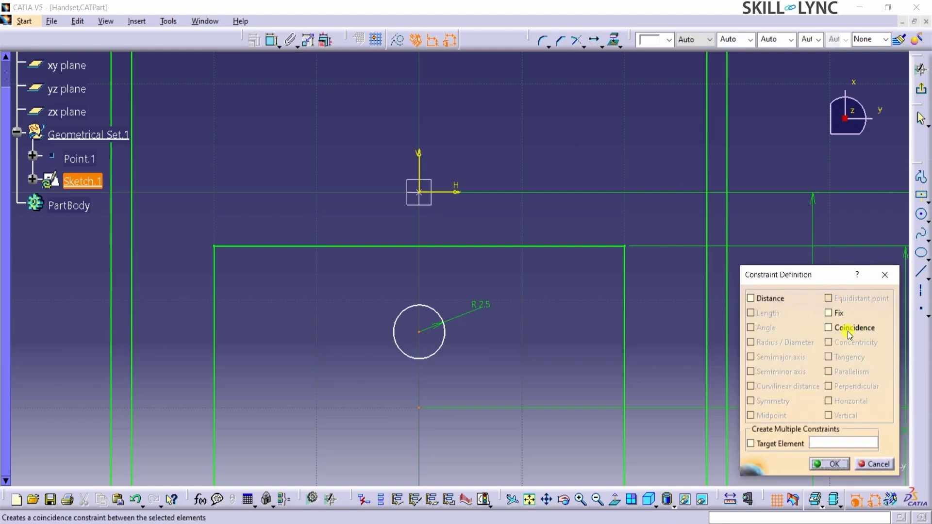
pyautogui.click(848, 331)
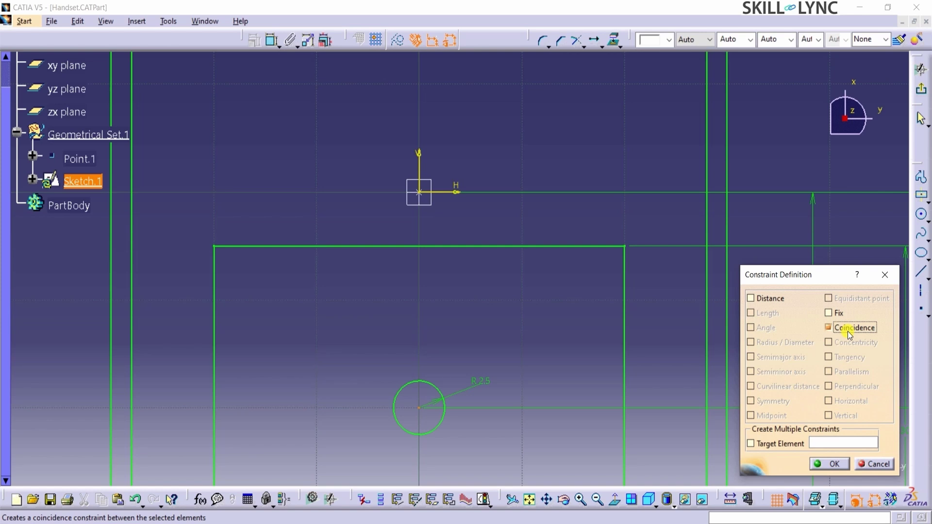
pyautogui.click(832, 464)
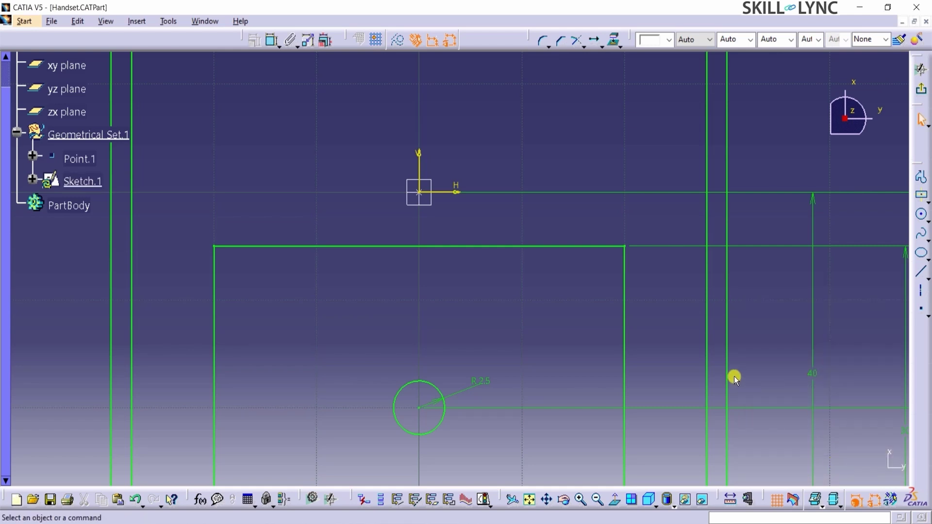
# Step: Translate the circle in duplicate mode with one instance, placing the copy about 9.85 mm straight above the original
pyautogui.moveTo(658, 356)
pyautogui.mouseDown(button='middle')
pyautogui.moveTo(666, 412)
pyautogui.moveTo(546, 370)
pyautogui.mouseUp(button='middle')
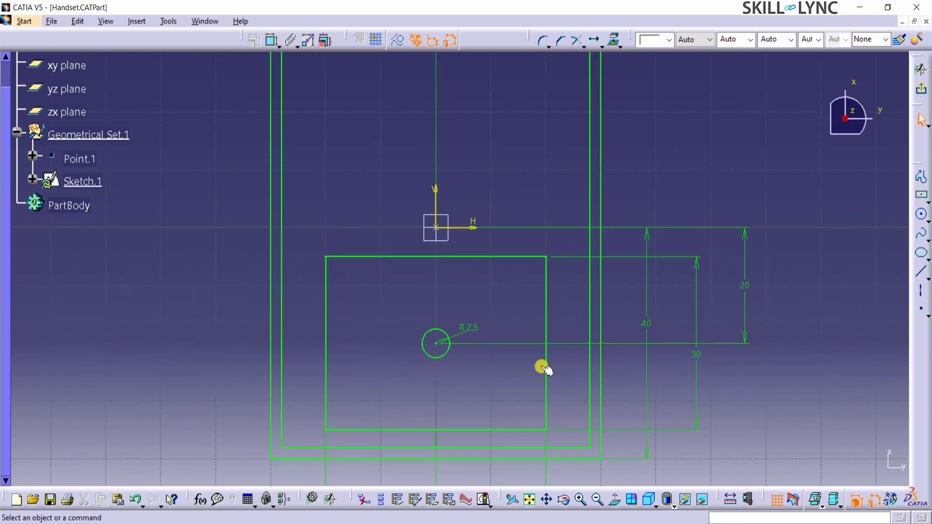
pyautogui.click(447, 350)
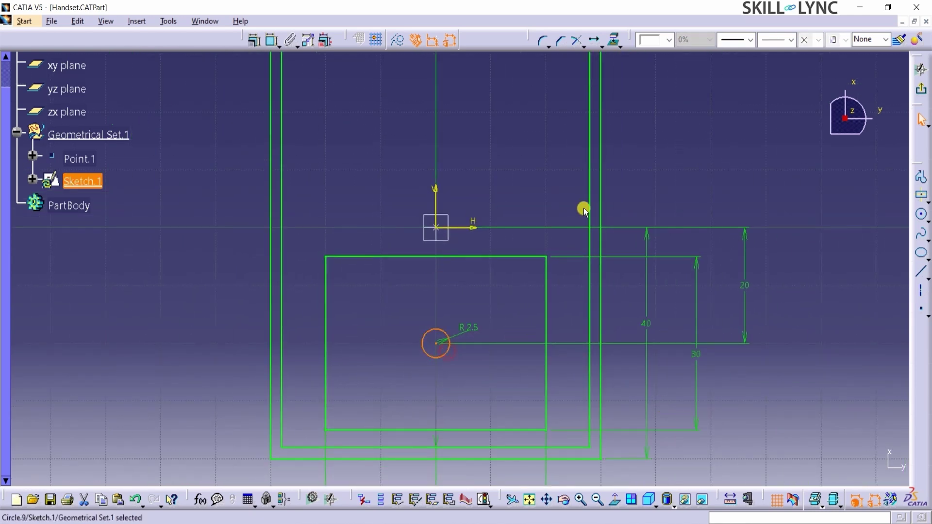
pyautogui.click(601, 47)
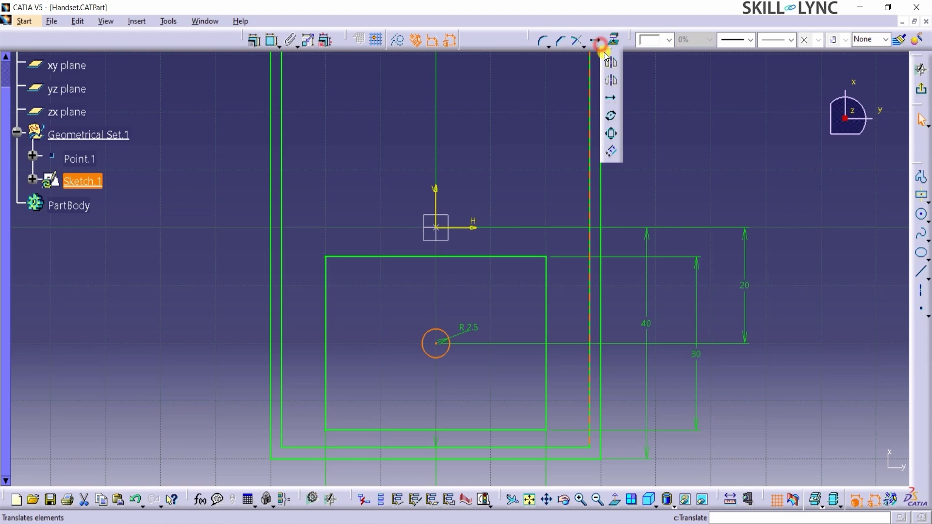
pyautogui.click(610, 98)
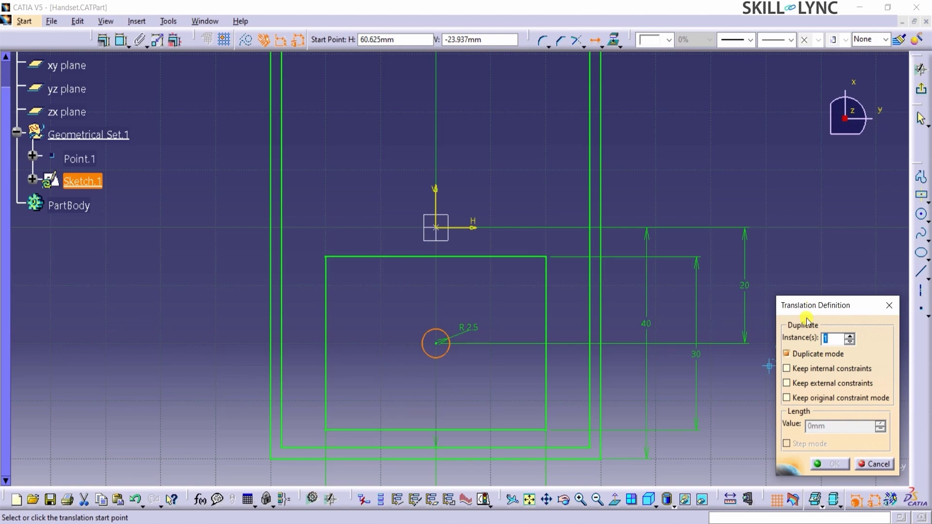
pyautogui.click(815, 354)
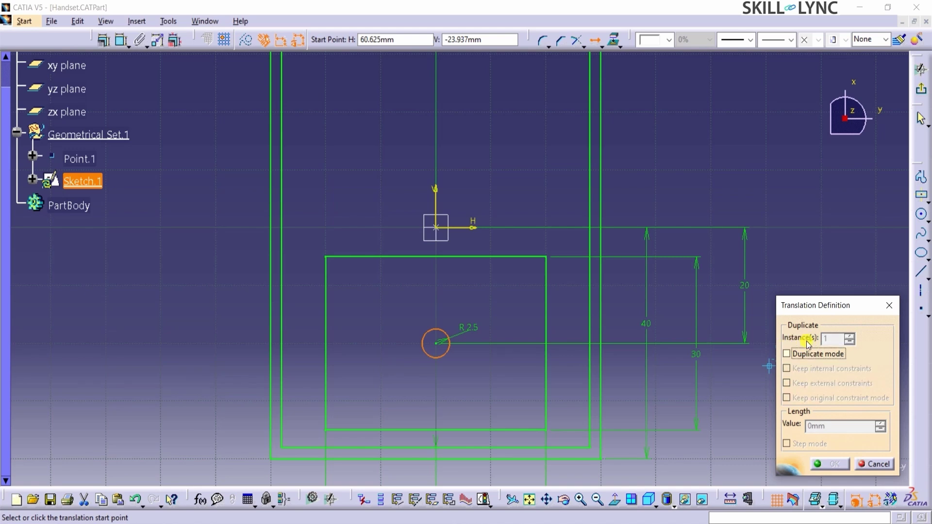
pyautogui.click(825, 358)
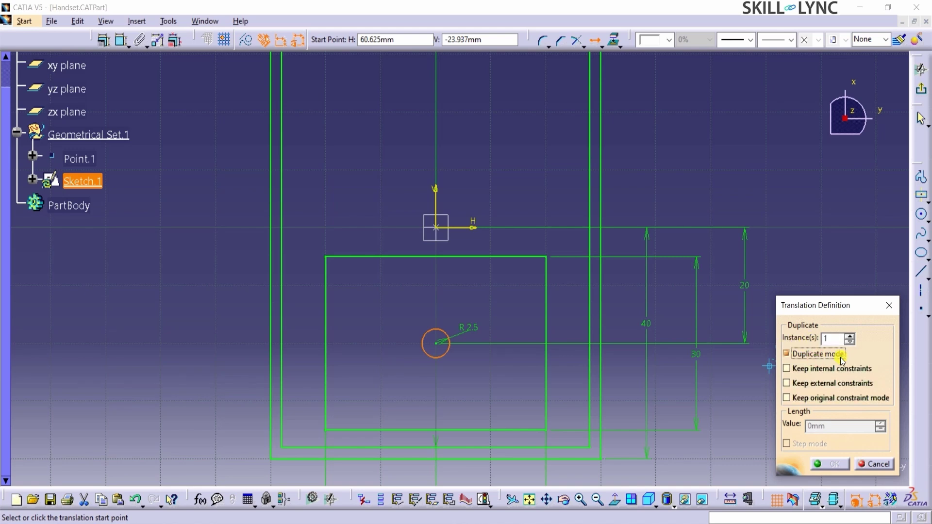
pyautogui.click(850, 336)
pyautogui.click(849, 336)
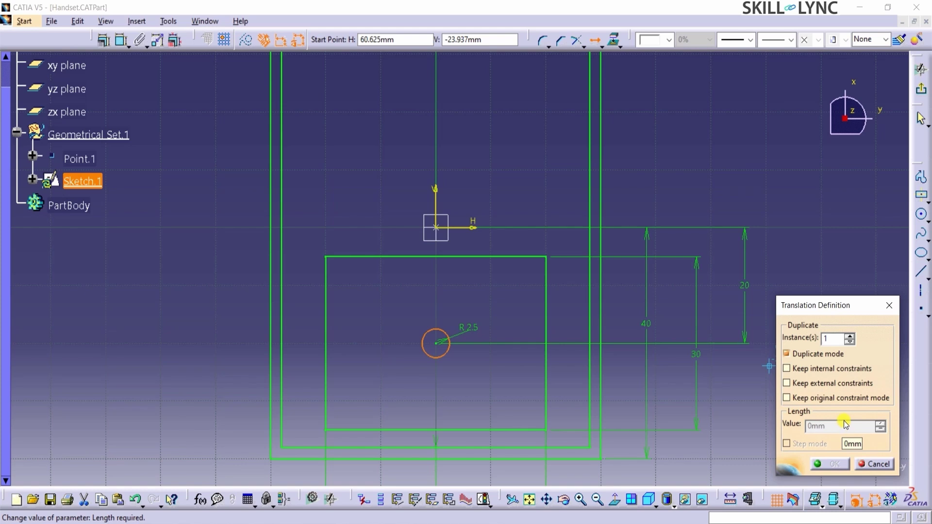
pyautogui.click(443, 344)
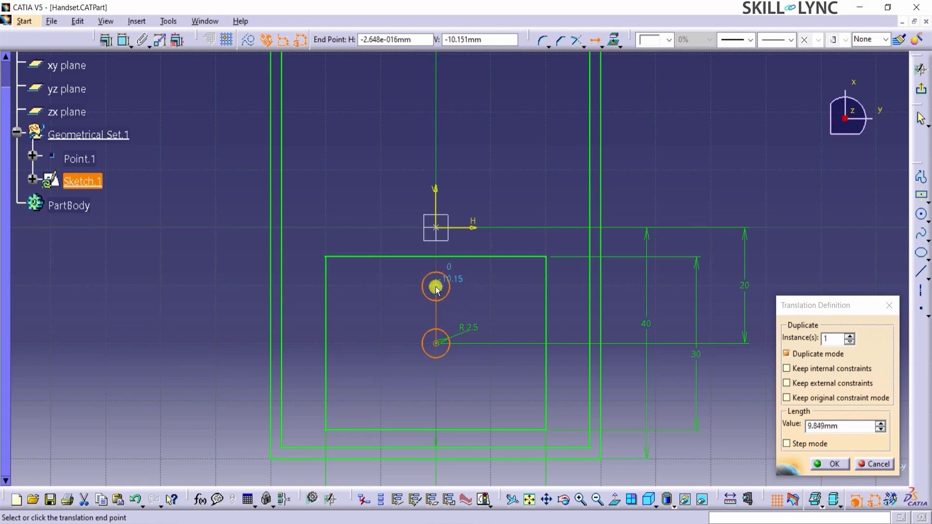
pyautogui.click(435, 286)
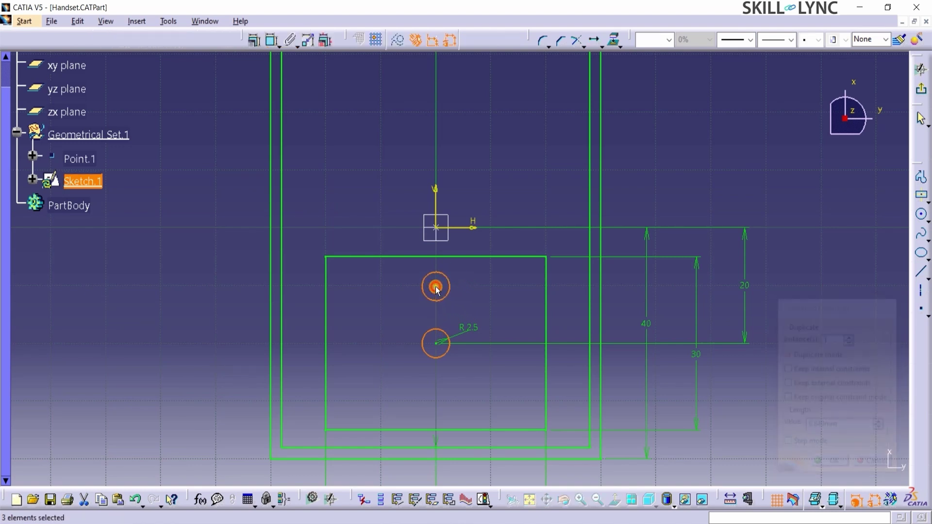
pyautogui.click(460, 301)
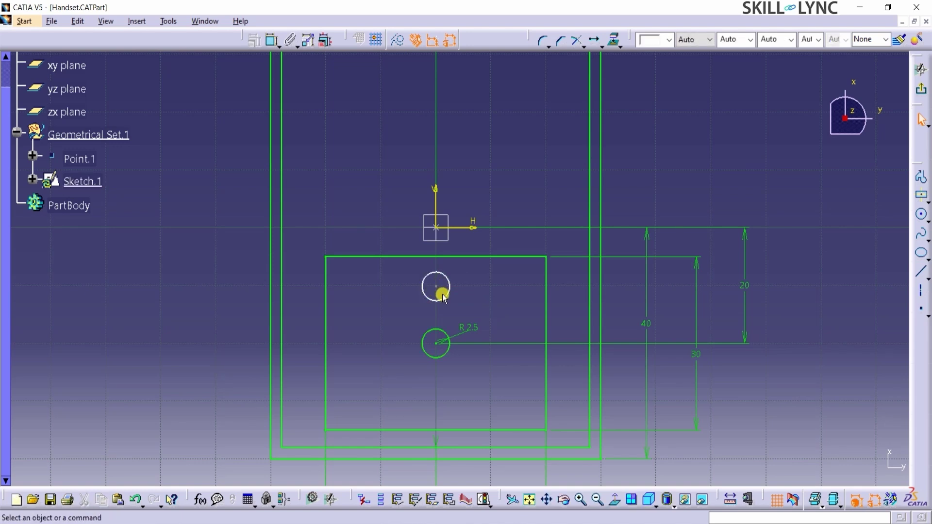
# Step: Dimension the diameter of the copied upper circle
pyautogui.click(272, 40)
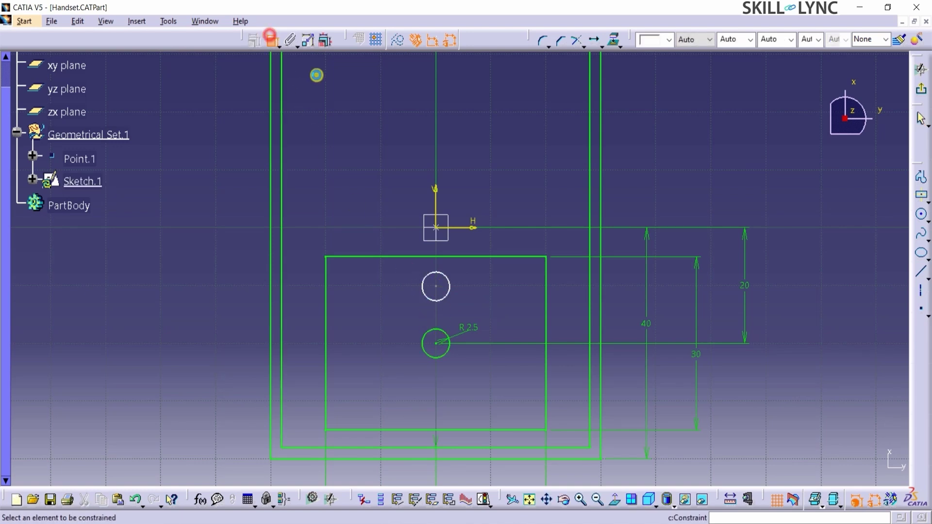
pyautogui.click(455, 289)
pyautogui.click(470, 268)
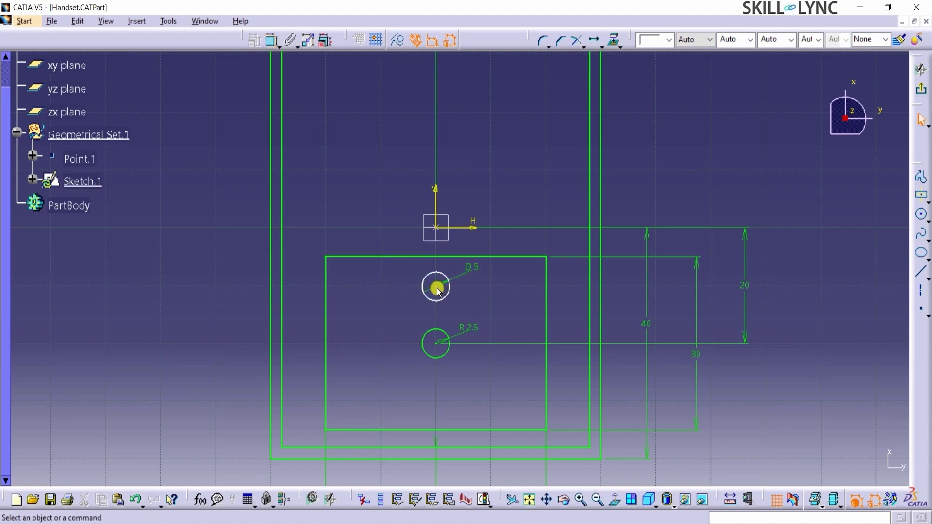
# Step: Dimension the upper circle's centre from the horizontal axis and set the distance to 11 mm
pyautogui.click(272, 40)
pyautogui.click(446, 227)
pyautogui.click(449, 285)
pyautogui.click(614, 274)
pyautogui.doubleClick(614, 274)
pyautogui.write('11')
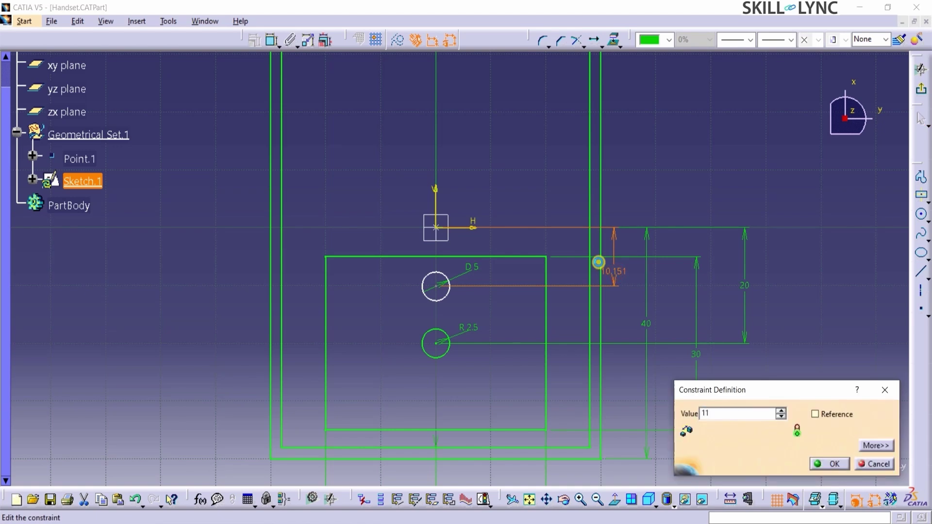
pyautogui.press('Return')
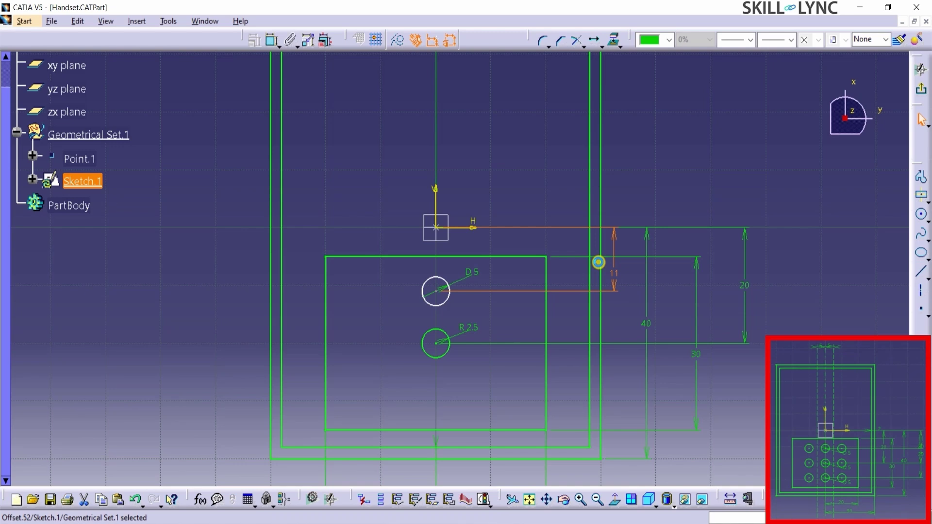
# Step: Make the upper circle's centre coincident with the vertical axis
pyautogui.click(436, 291)
pyautogui.keyDown('ctrl'); pyautogui.click(435, 195); pyautogui.keyUp('ctrl')
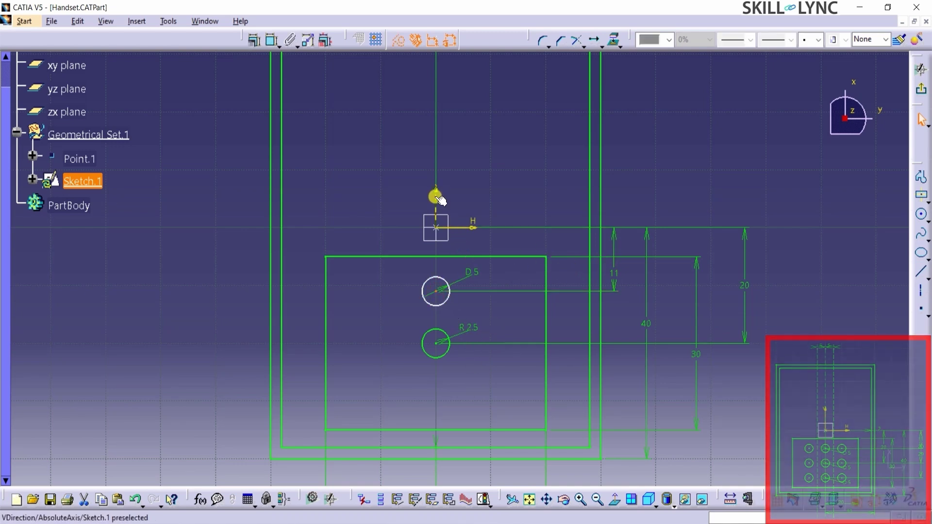
pyautogui.click(270, 40)
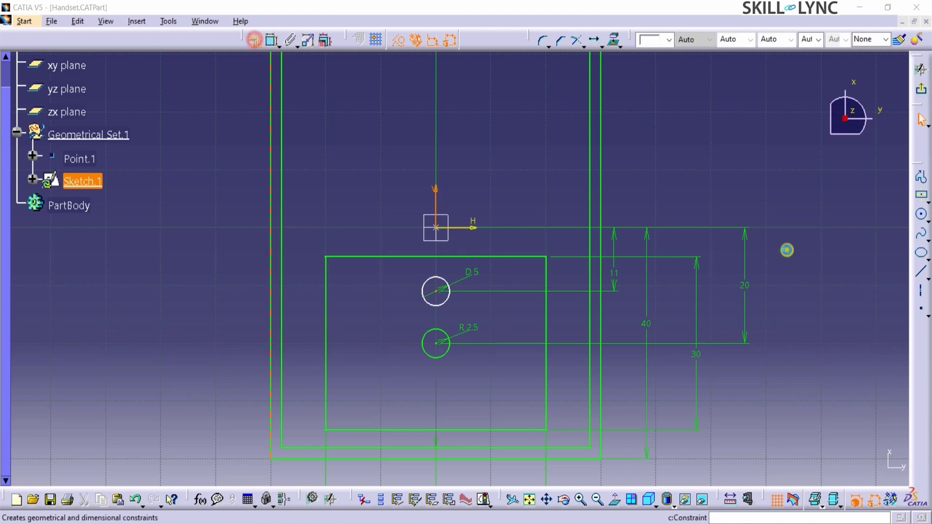
pyautogui.click(864, 328)
pyautogui.click(831, 463)
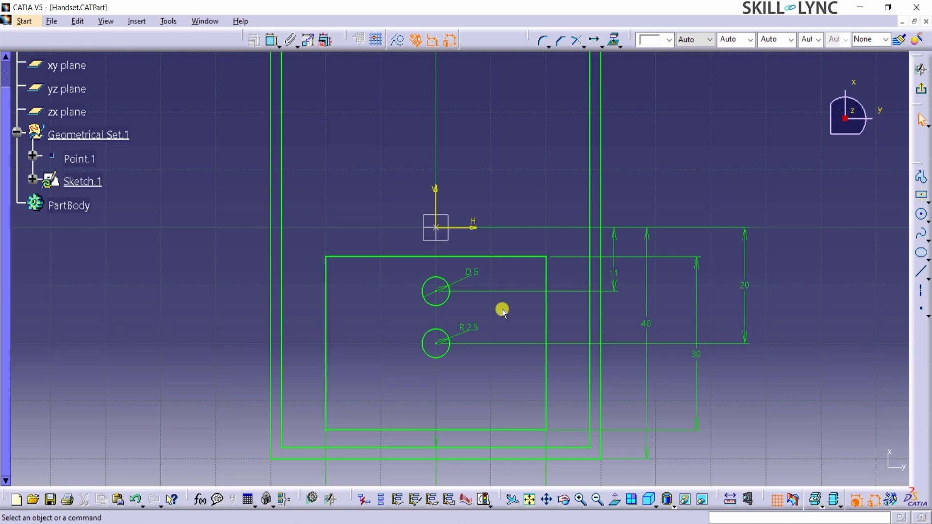
# Step: Translate a single duplicate of the upper circle about 17 mm down the vertical axis, below the middle circle
pyautogui.click(452, 295)
pyautogui.click(594, 39)
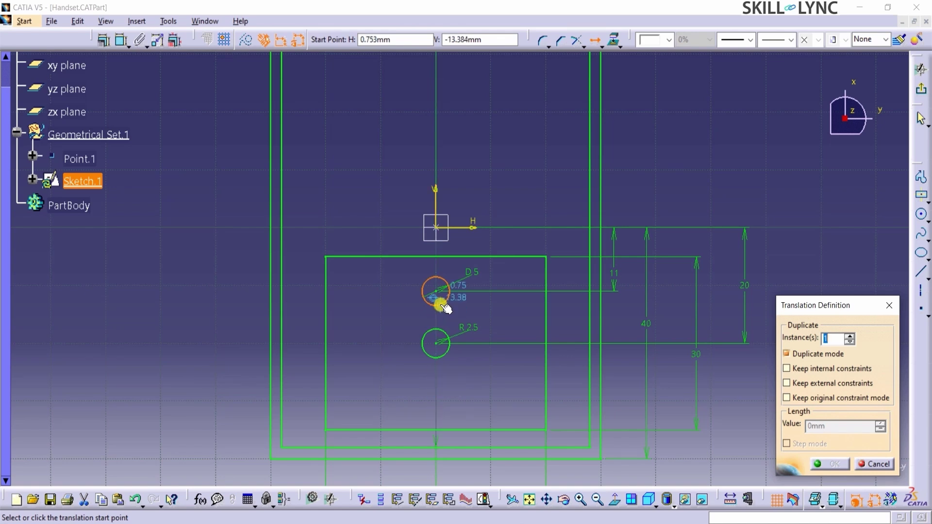
pyautogui.click(435, 292)
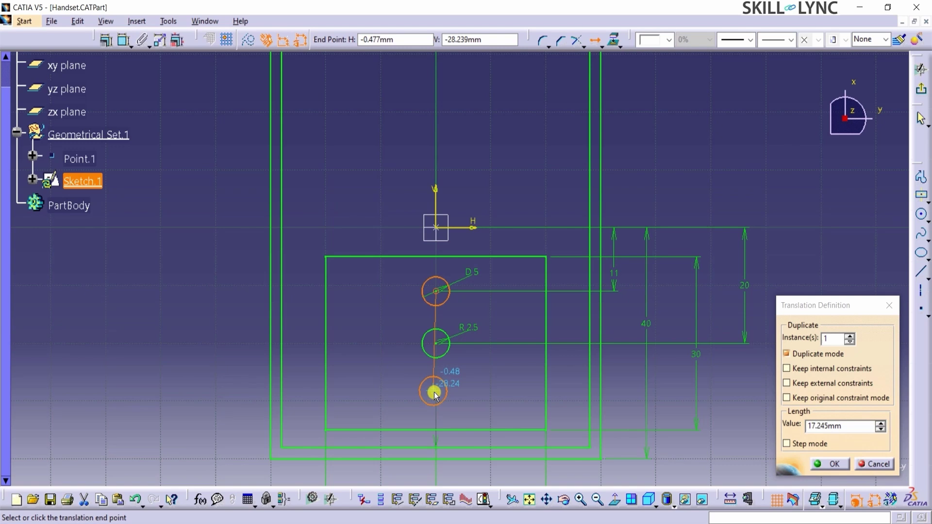
pyautogui.click(436, 389)
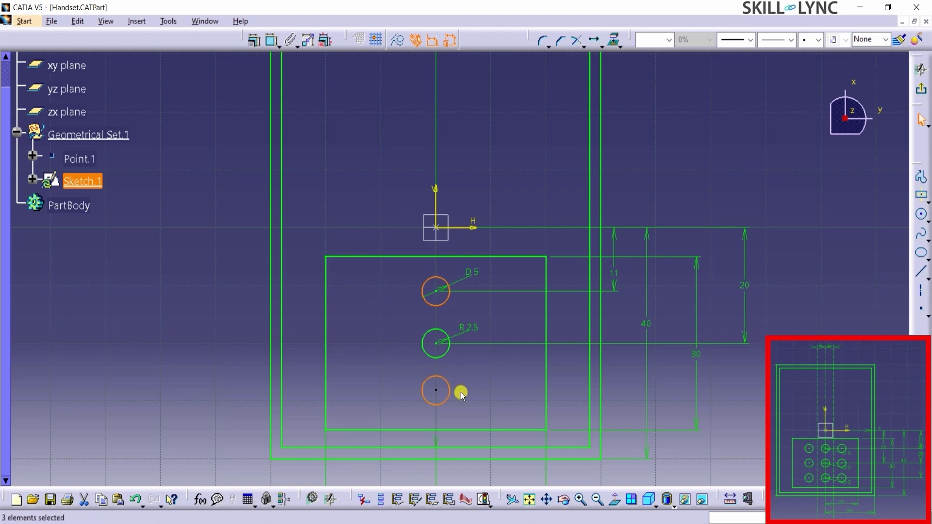
# Step: Dimension the lower circle's centre from the horizontal axis and set the distance to 29 mm
pyautogui.keyDown('ctrl'); pyautogui.click(465, 234); pyautogui.keyUp('ctrl')
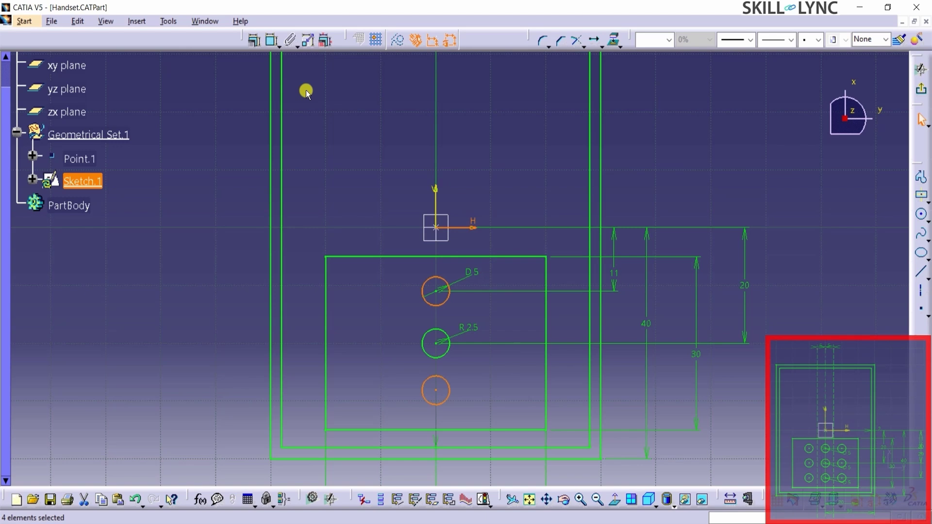
pyautogui.click(270, 47)
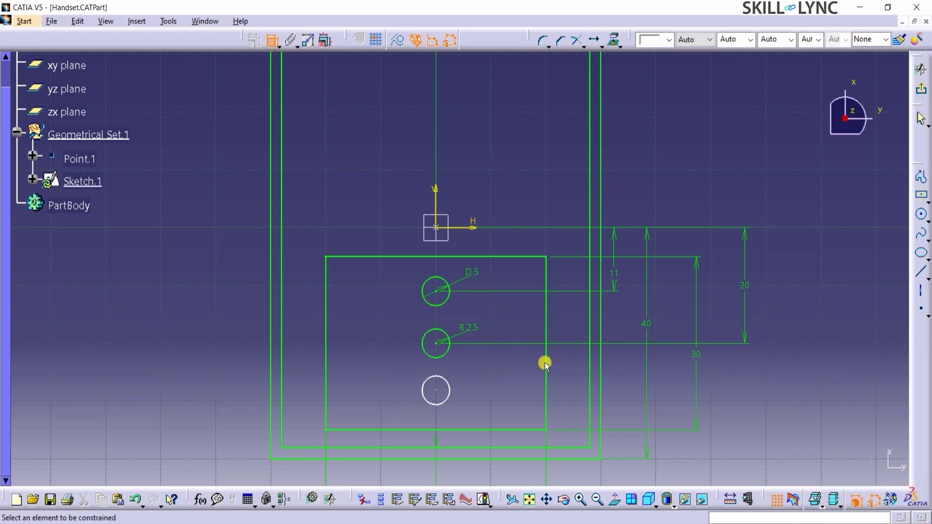
pyautogui.click(436, 389)
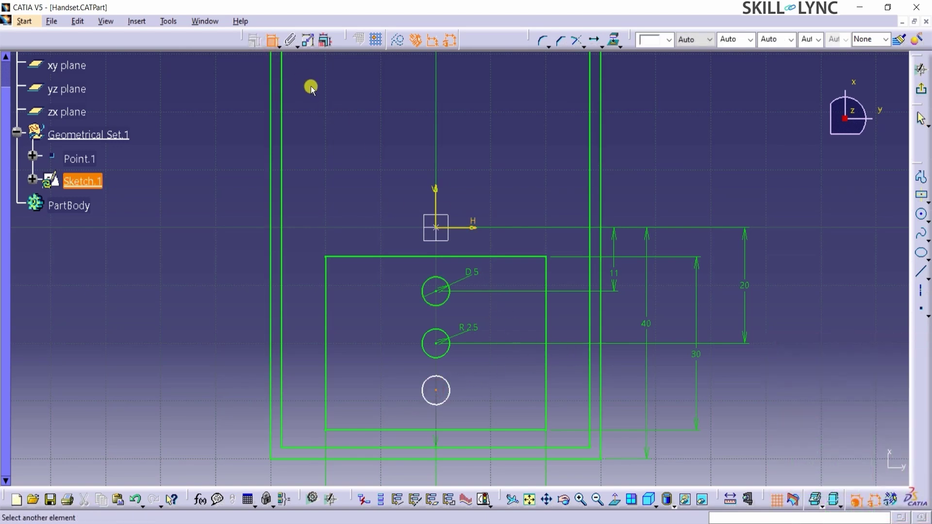
pyautogui.click(459, 229)
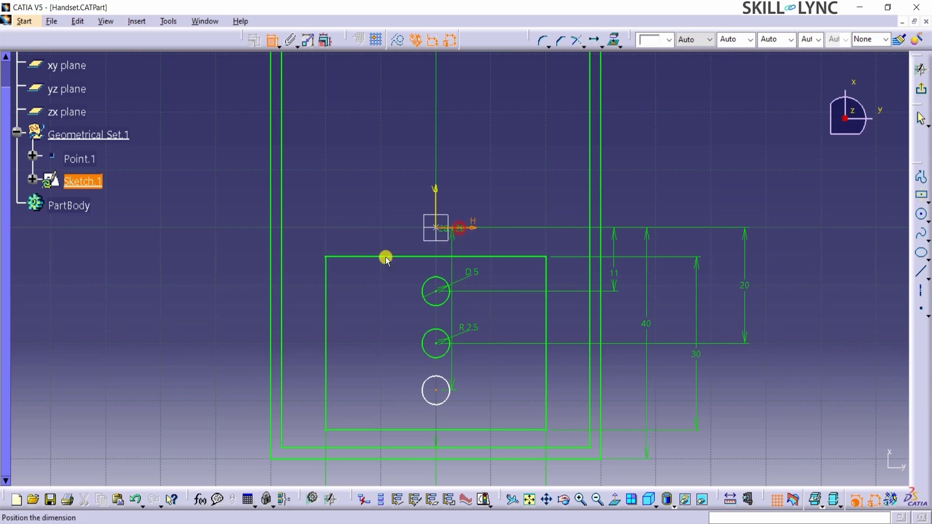
pyautogui.click(241, 308)
pyautogui.doubleClick(241, 306)
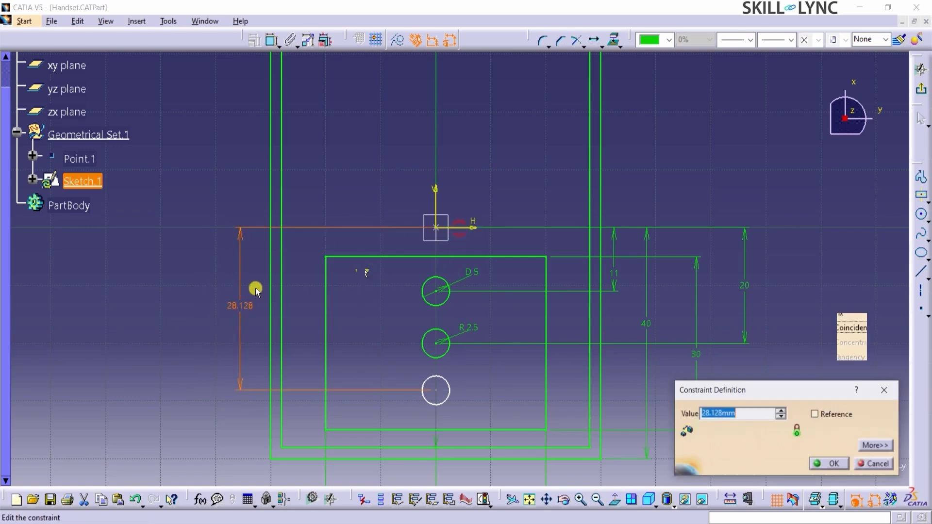
pyautogui.write('29')
pyautogui.press('Return')
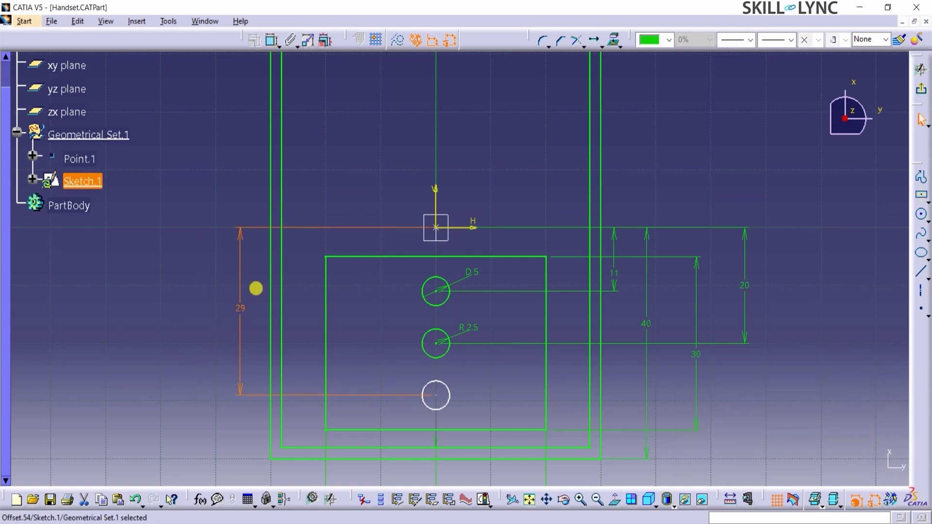
# Step: Dimension the diameter of the lower circle in the middle column
pyautogui.click(270, 39)
pyautogui.click(448, 388)
pyautogui.click(475, 375)
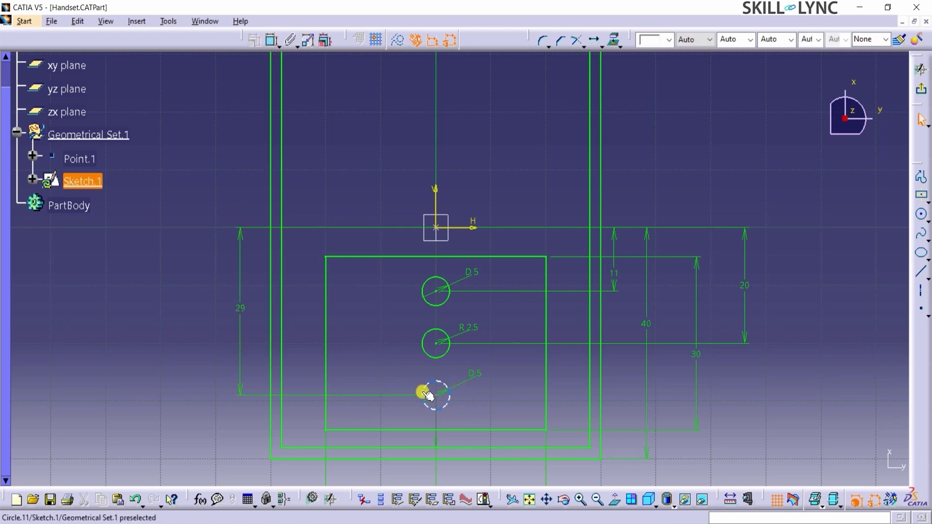
# Step: Make the lower circle's centre coincident with the vertical axis
pyautogui.click(441, 398)
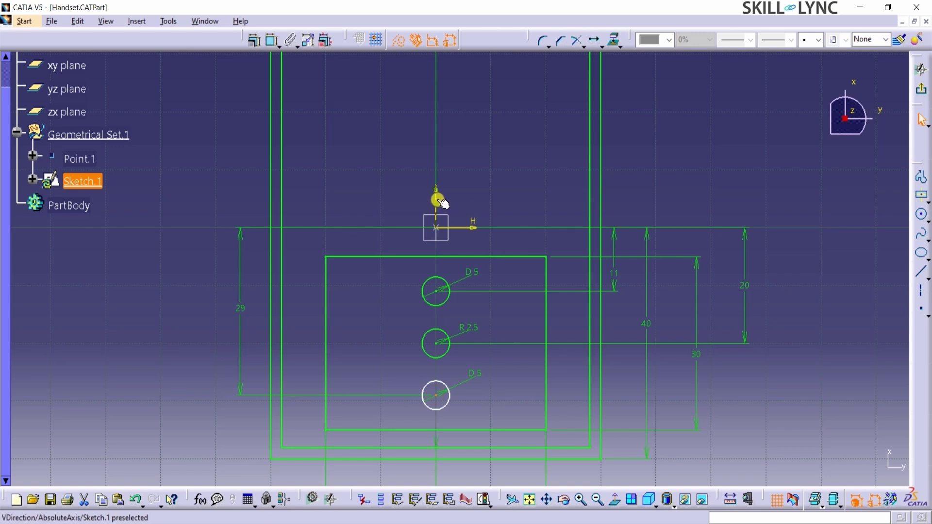
pyautogui.click(254, 40)
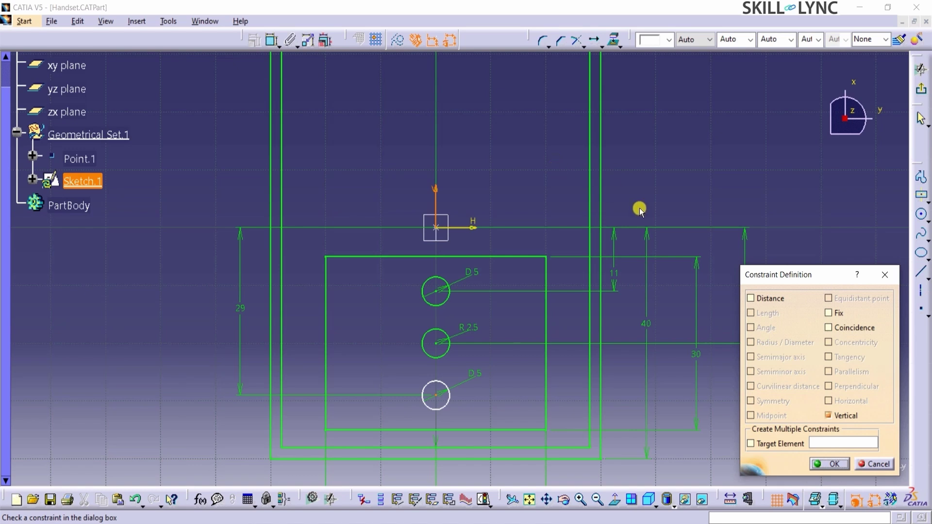
pyautogui.click(850, 328)
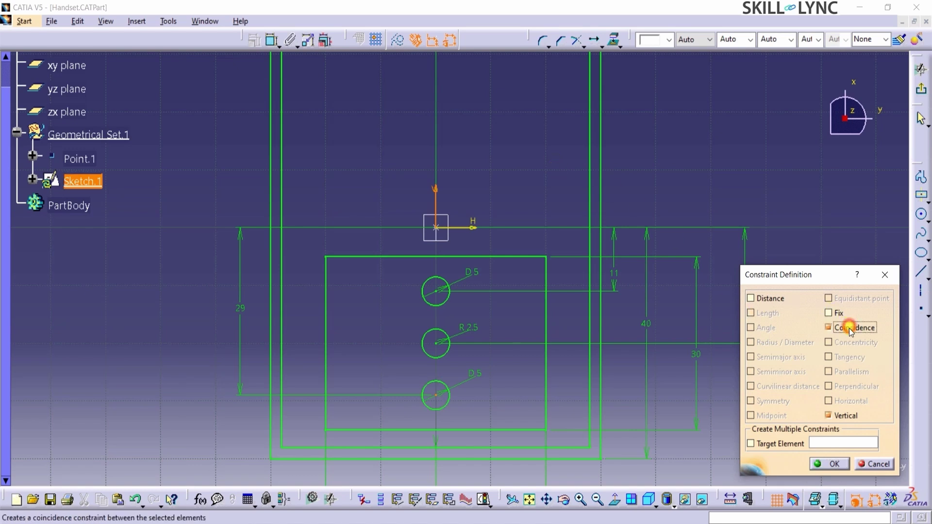
pyautogui.click(833, 465)
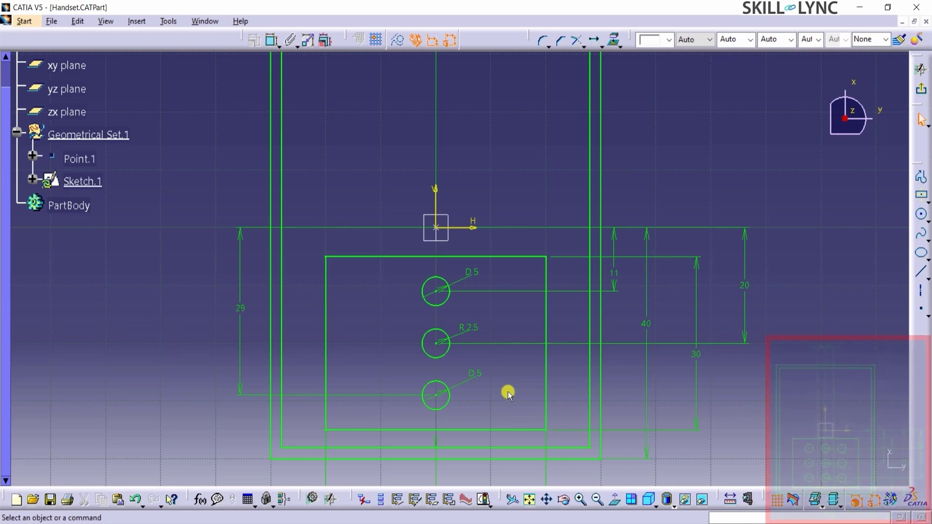
# Step: Offset the vertical axis 5 mm to both sides as construction lines and place the two offset dimensions below the handset outline
pyautogui.moveTo(514, 387); pyautogui.dragTo(520, 435, button='middle')
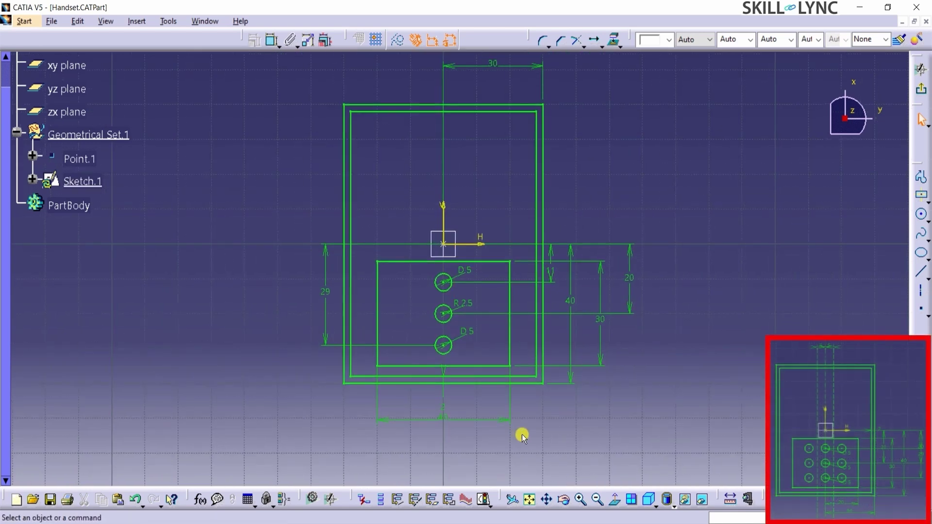
pyautogui.click(602, 47)
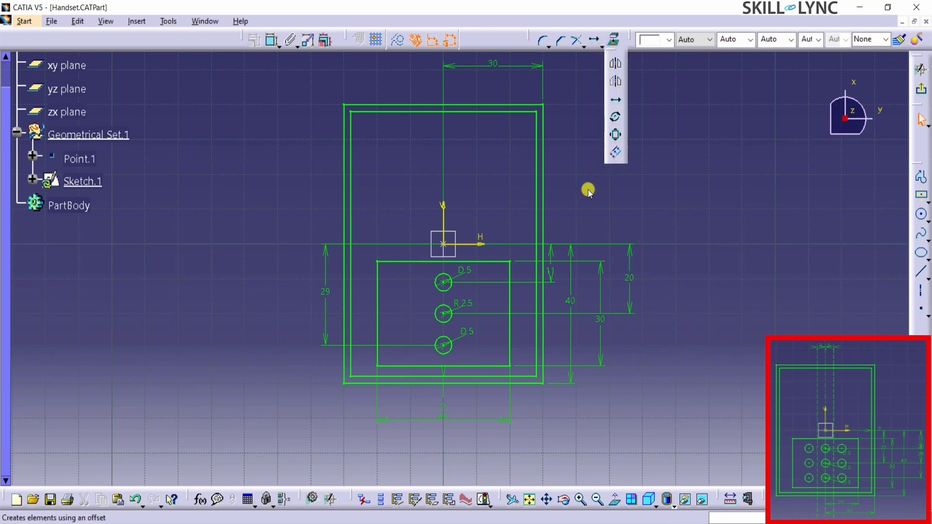
pyautogui.click(447, 221)
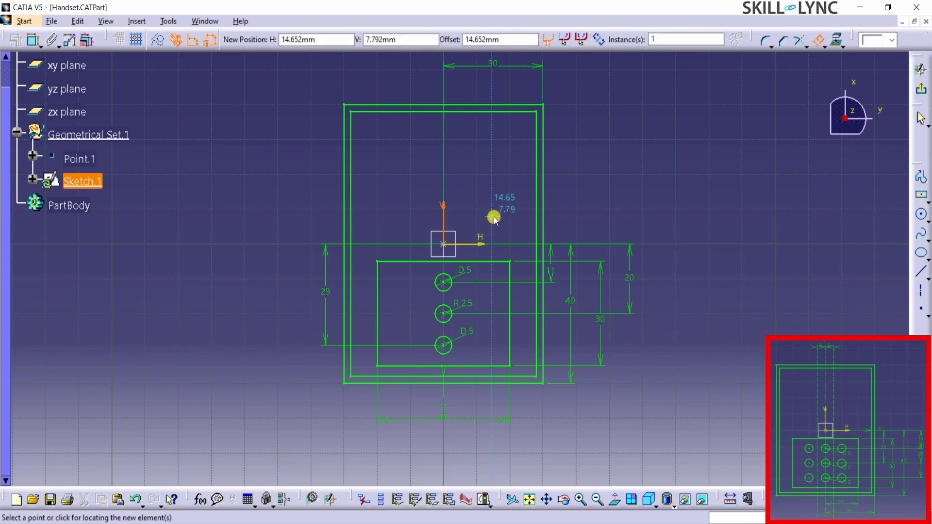
pyautogui.click(157, 39)
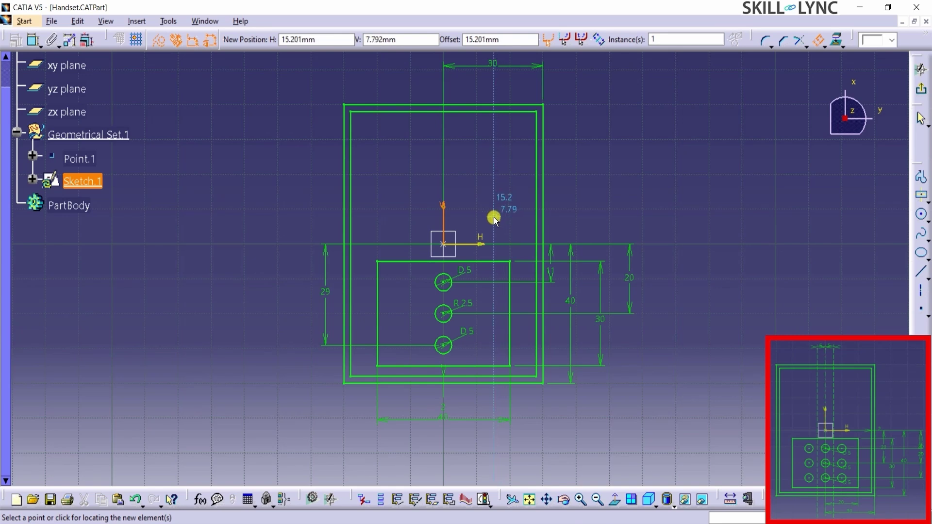
pyautogui.click(599, 40)
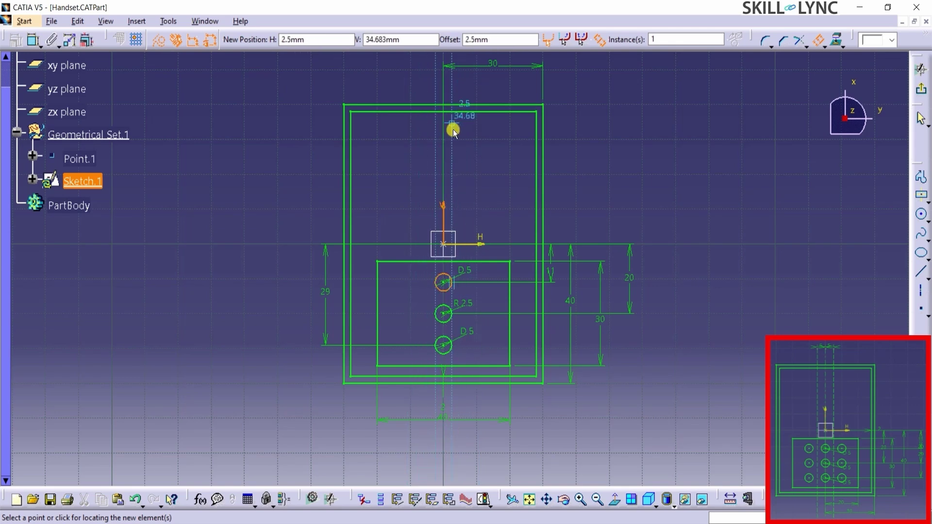
pyautogui.click(508, 39)
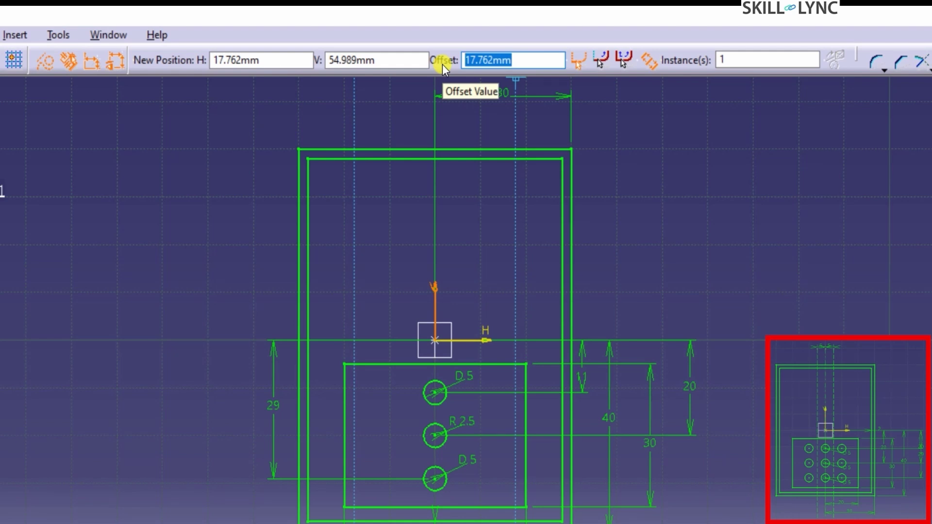
pyautogui.write('5')
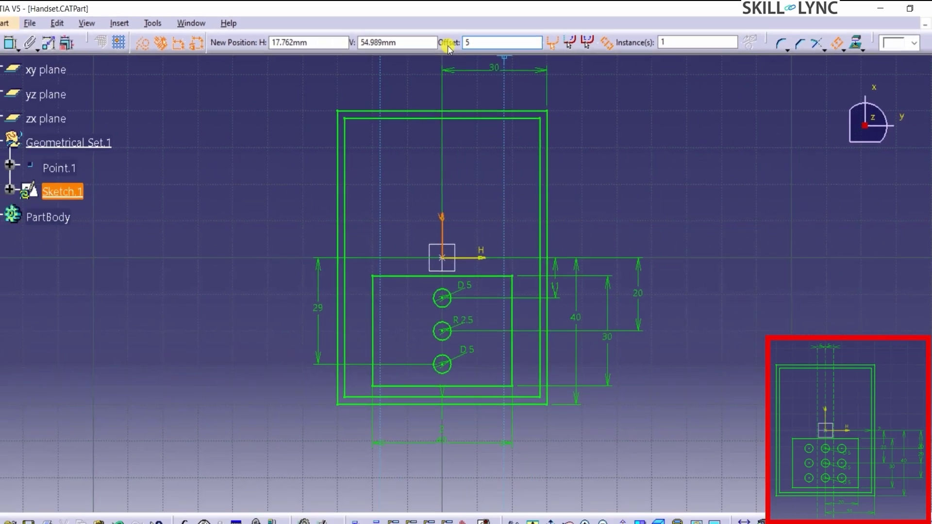
pyautogui.press('Return')
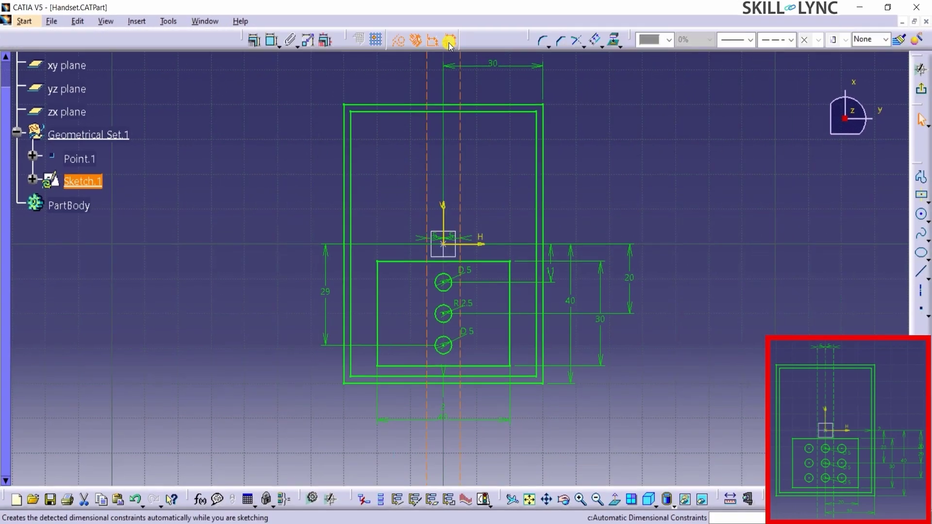
pyautogui.click(602, 151)
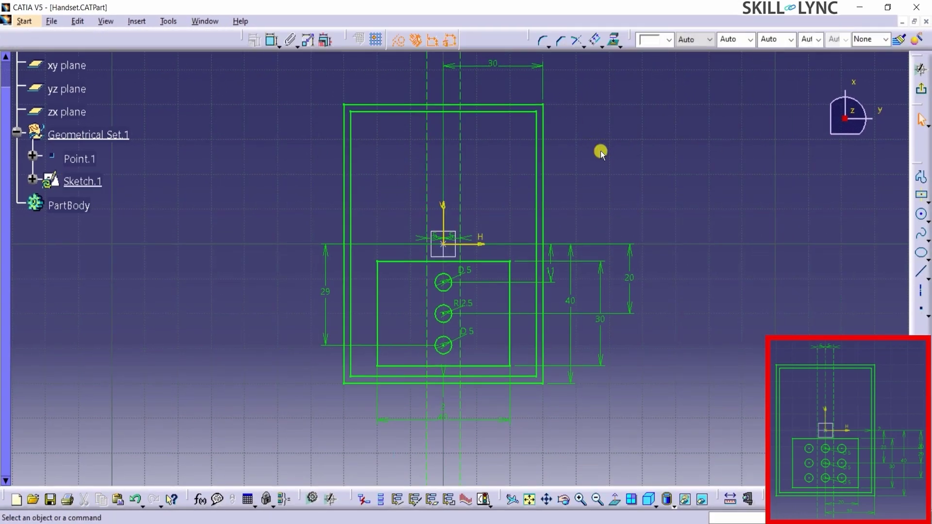
pyautogui.click(425, 242)
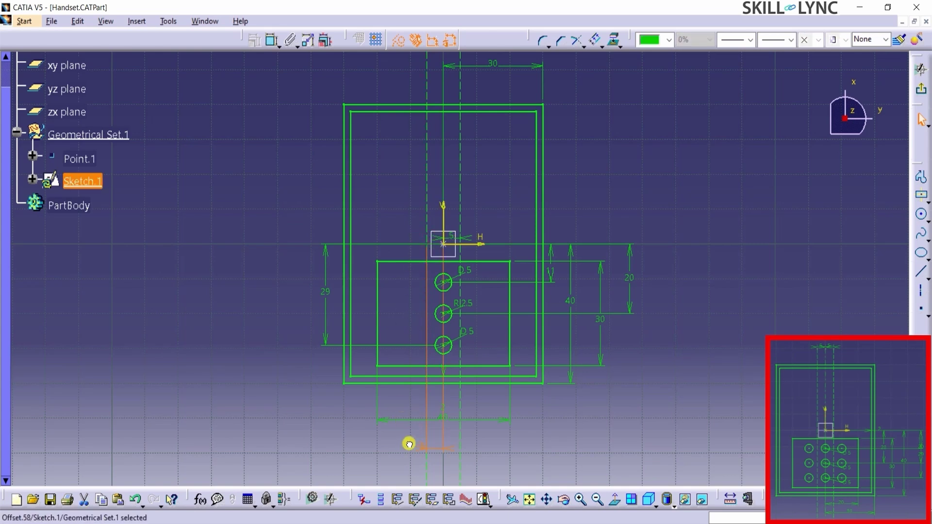
pyautogui.click(459, 382)
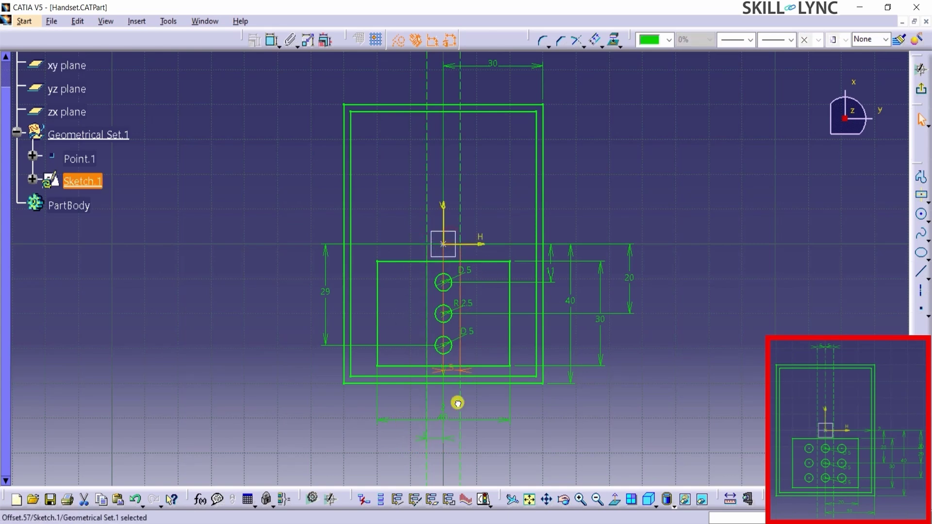
# Step: Mirror the three circles of the middle column about the construction line left of the vertical axis
pyautogui.click(449, 288)
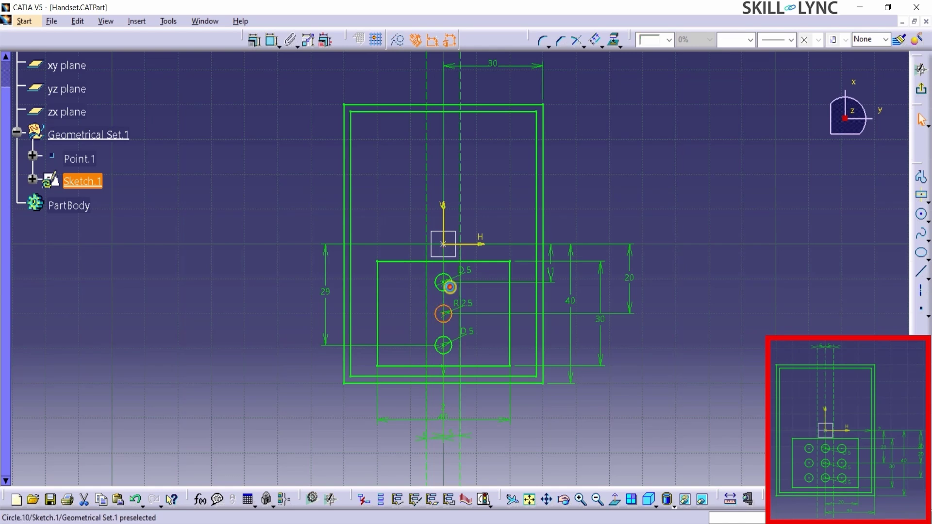
pyautogui.keyDown('ctrl'); pyautogui.click(451, 318); pyautogui.keyUp('ctrl')
pyautogui.keyDown('ctrl'); pyautogui.click(448, 349); pyautogui.keyUp('ctrl')
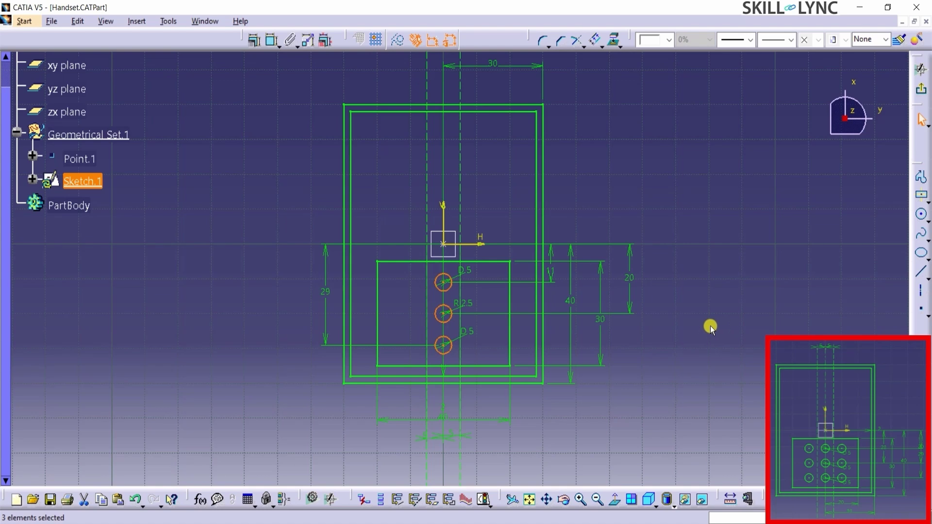
pyautogui.click(602, 45)
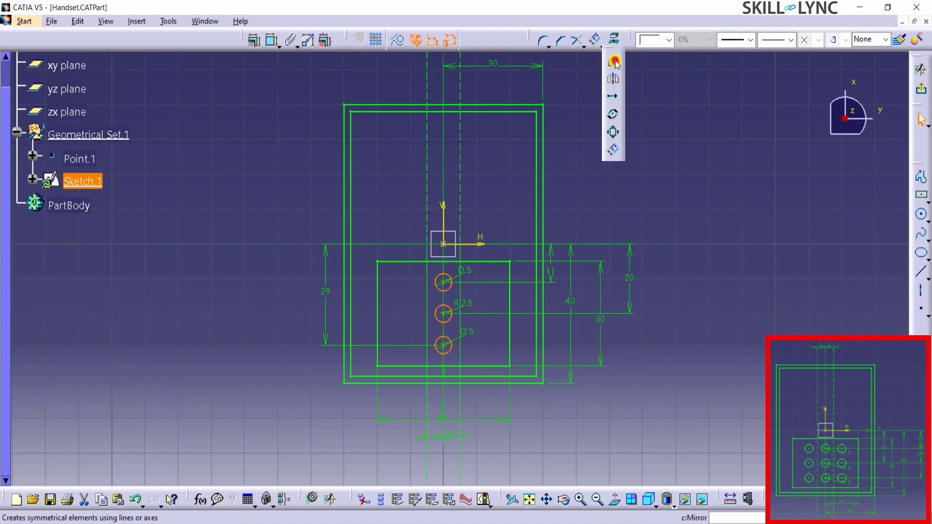
pyautogui.click(613, 80)
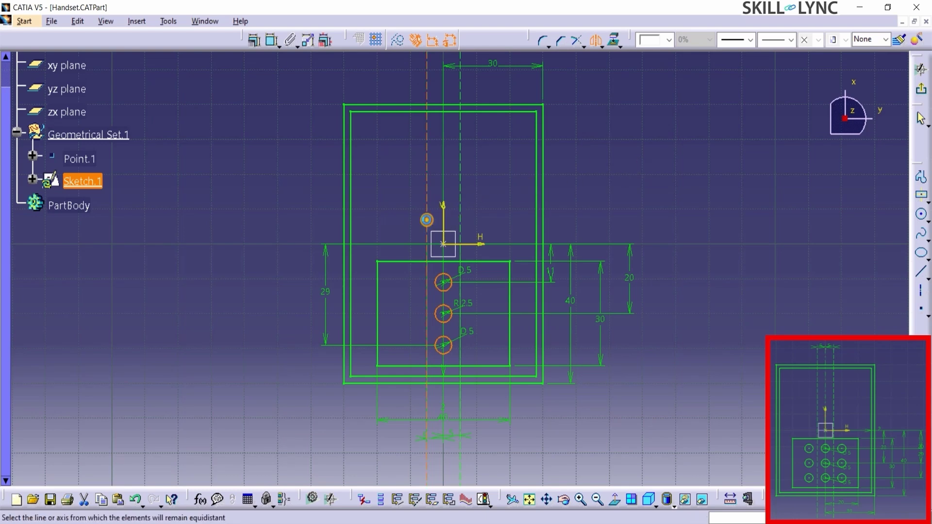
pyautogui.click(428, 219)
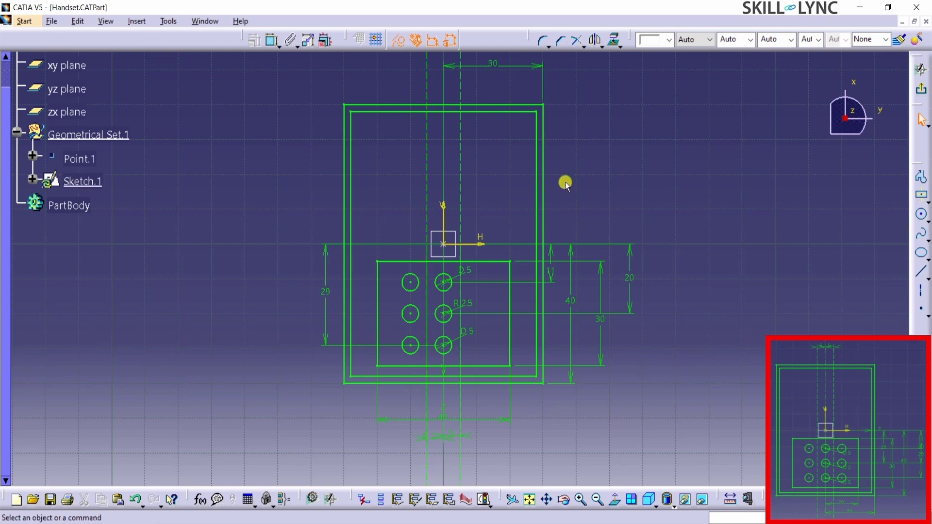
pyautogui.click(483, 205)
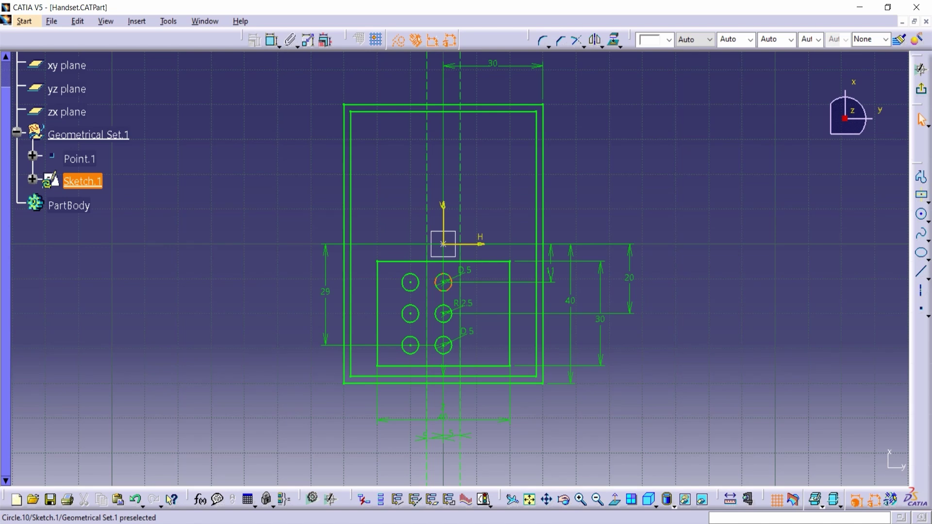
pyautogui.click(522, 222)
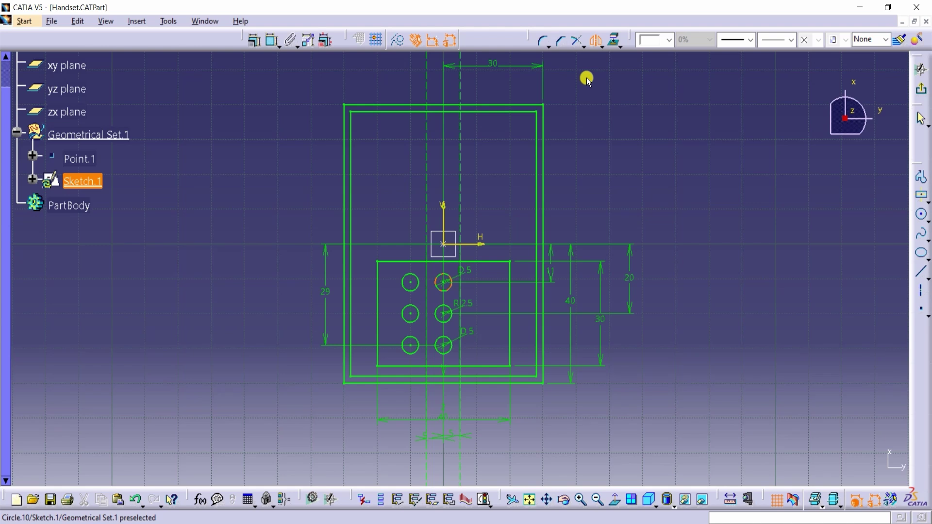
pyautogui.click(553, 103)
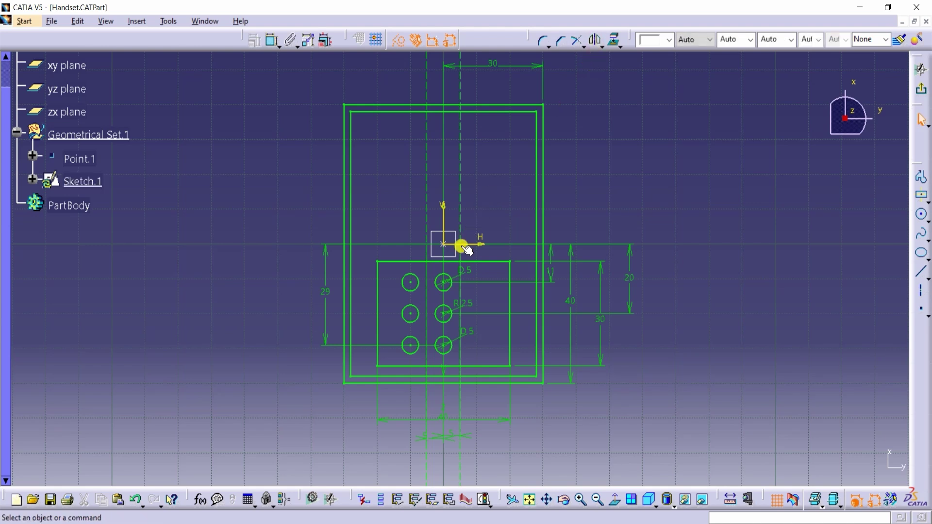
pyautogui.keyDown('ctrl'); pyautogui.click(453, 275); pyautogui.keyUp('ctrl')
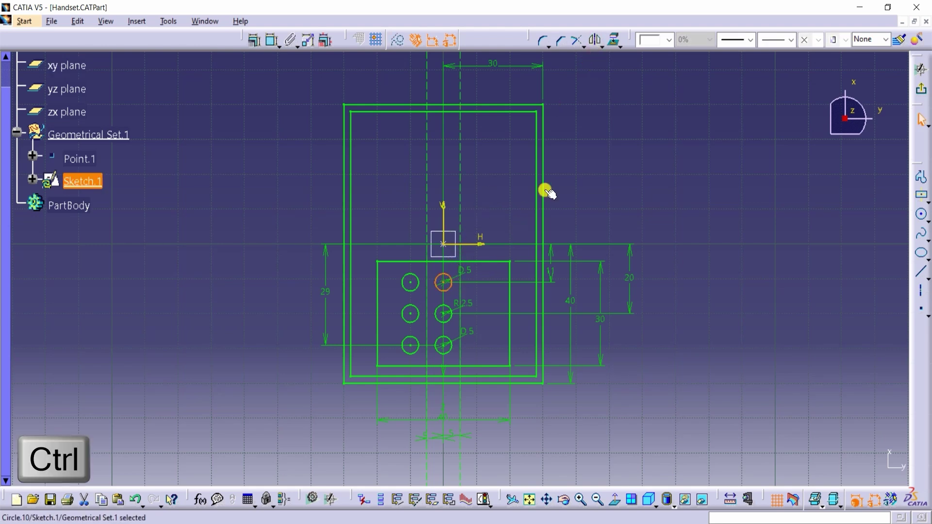
pyautogui.click(596, 42)
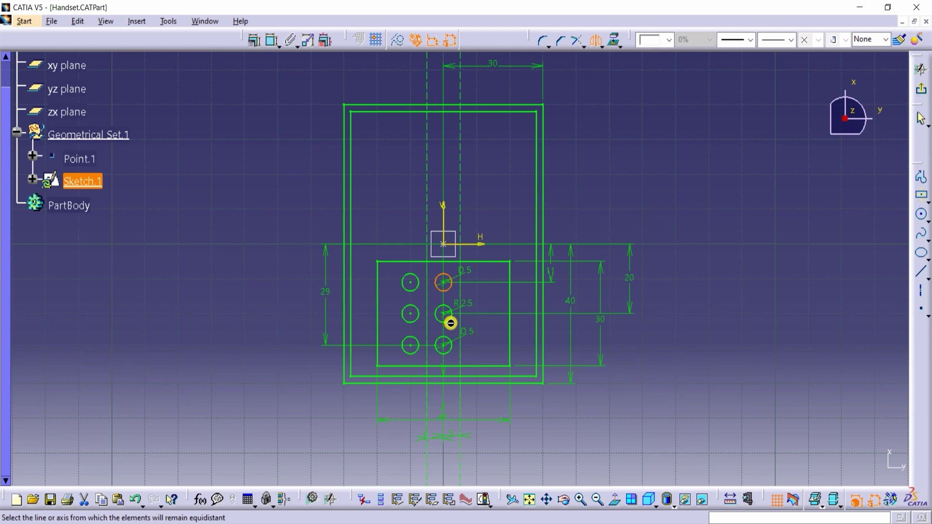
pyautogui.press('Escape')
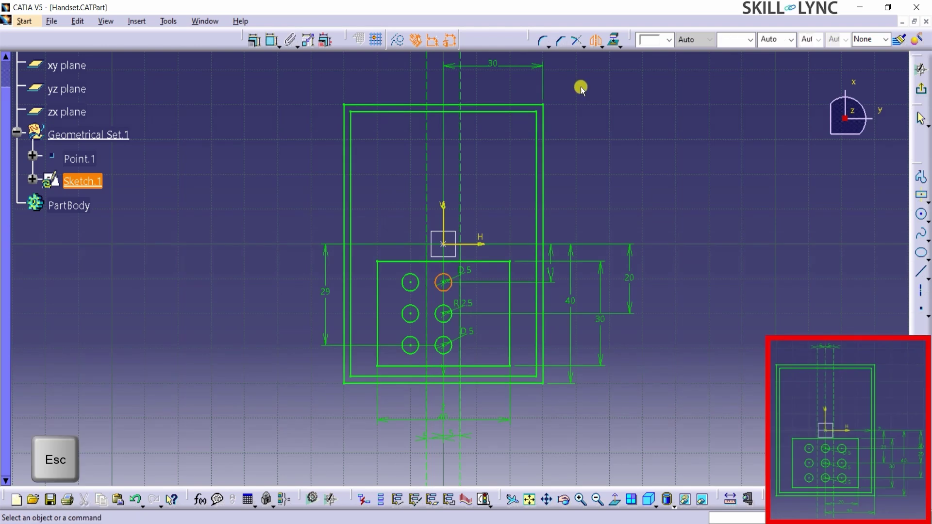
pyautogui.press('Escape')
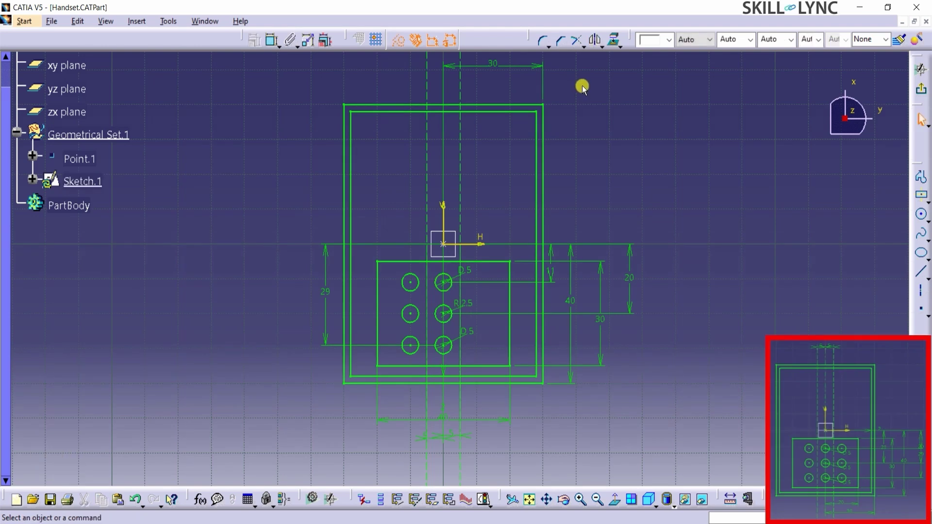
# Step: Mirror the three circles of the middle column about the construction line right of the vertical axis
pyautogui.keyDown('ctrl'); pyautogui.click(450, 291); pyautogui.keyUp('ctrl')
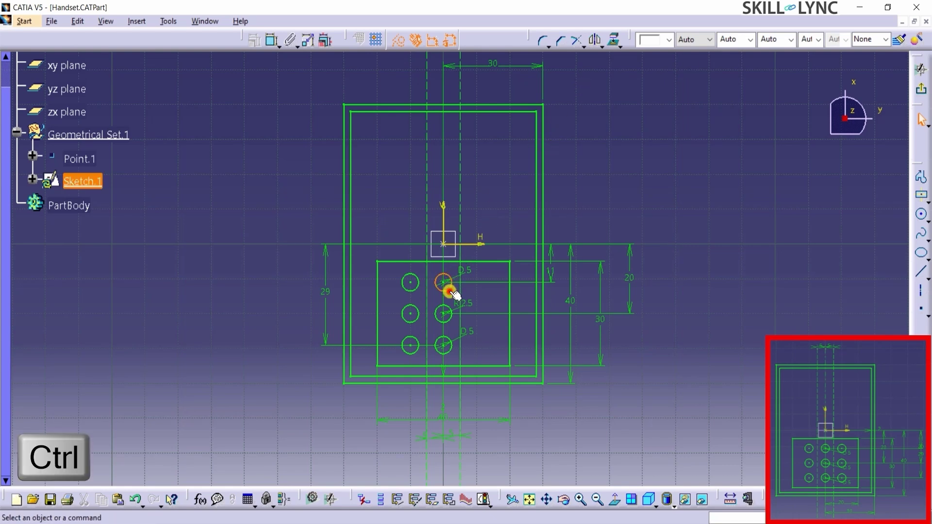
pyautogui.keyDown('ctrl'); pyautogui.click(447, 316); pyautogui.keyUp('ctrl')
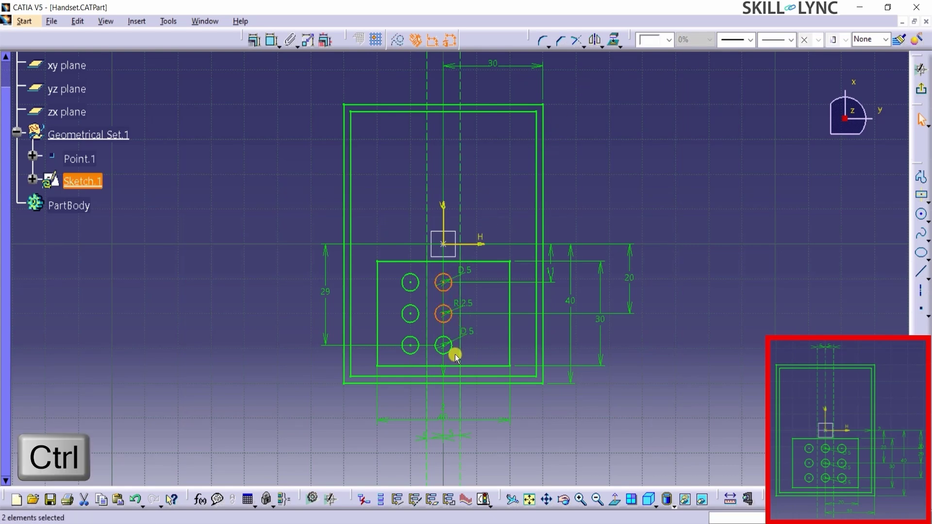
pyautogui.keyDown('ctrl'); pyautogui.click(447, 353); pyautogui.keyUp('ctrl')
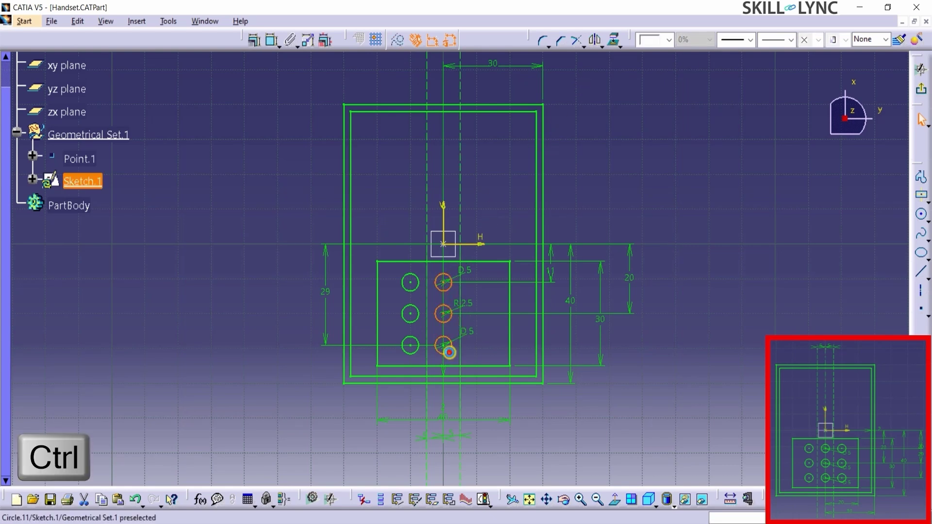
pyautogui.click(595, 40)
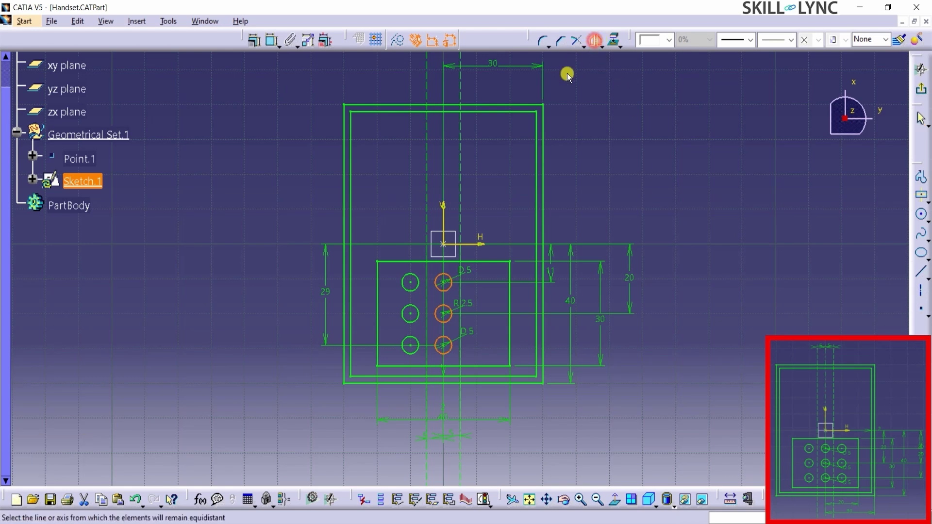
pyautogui.click(467, 217)
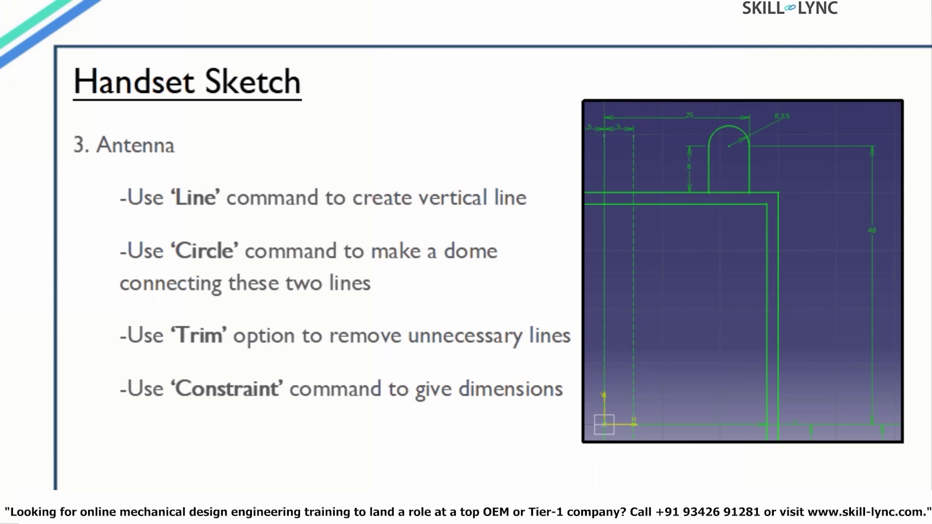
# Step: Sketch two vertical antenna lines about 9 mm tall up from the handset's top edge, about 24.6 mm and 17.2 mm right of the vertical axis
pyautogui.moveTo(724, 100); pyautogui.dragTo(616, 158)
pyautogui.moveTo(844, 177)
pyautogui.mouseDown()
pyautogui.moveTo(757, 106)
pyautogui.moveTo(669, 104)
pyautogui.mouseUp()
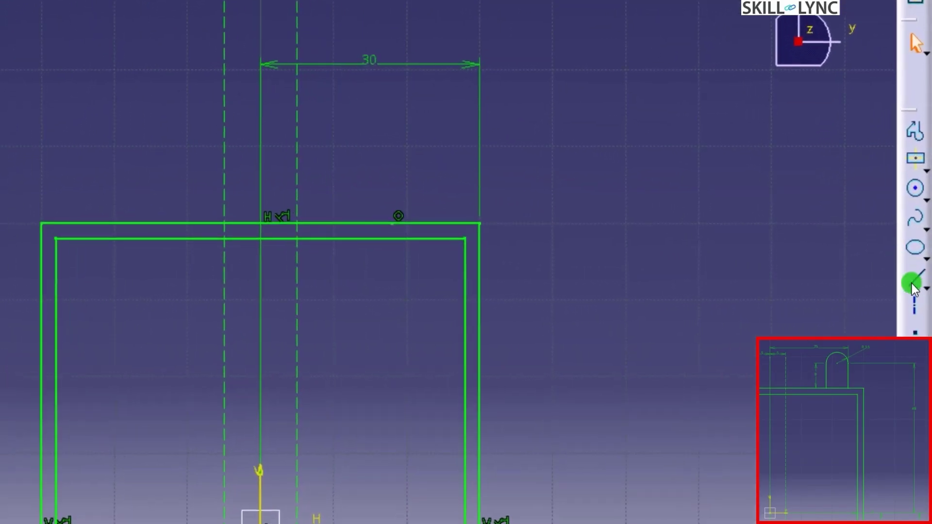
pyautogui.click(921, 271)
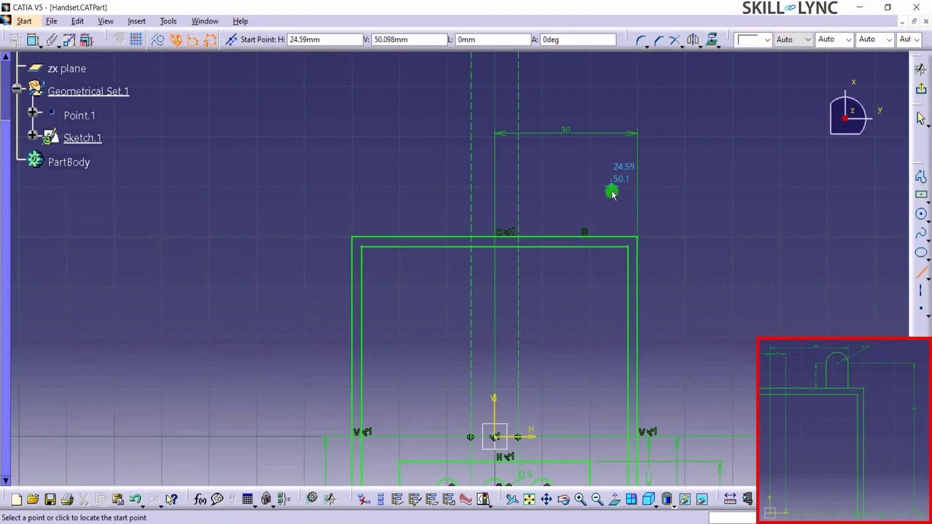
pyautogui.click(599, 190)
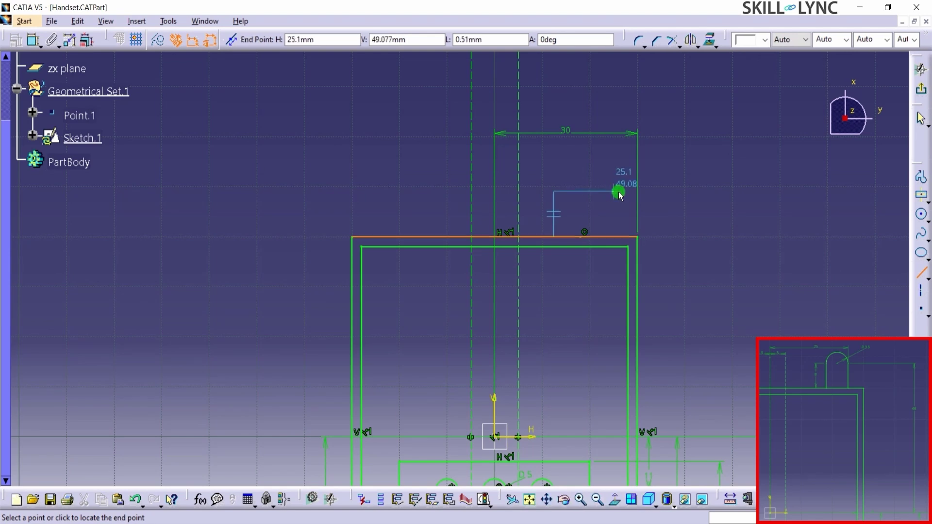
pyautogui.click(614, 238)
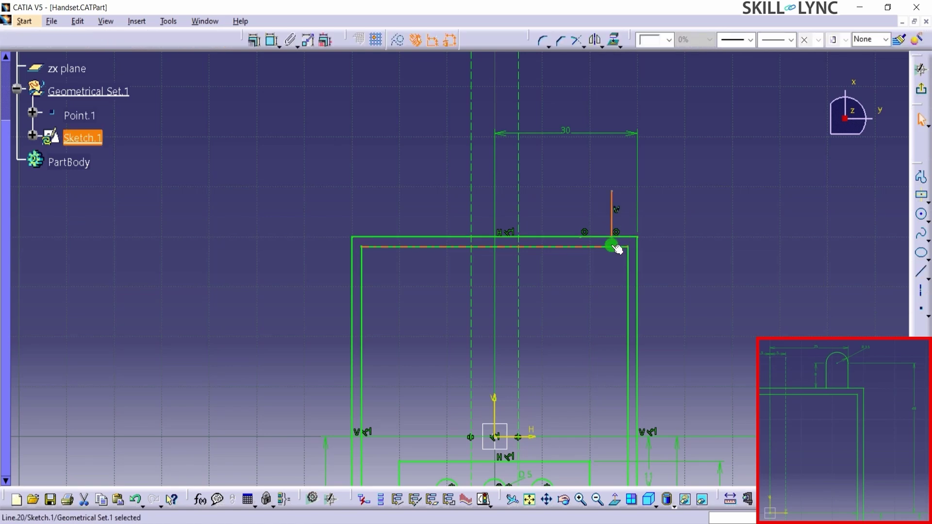
pyautogui.click(676, 226)
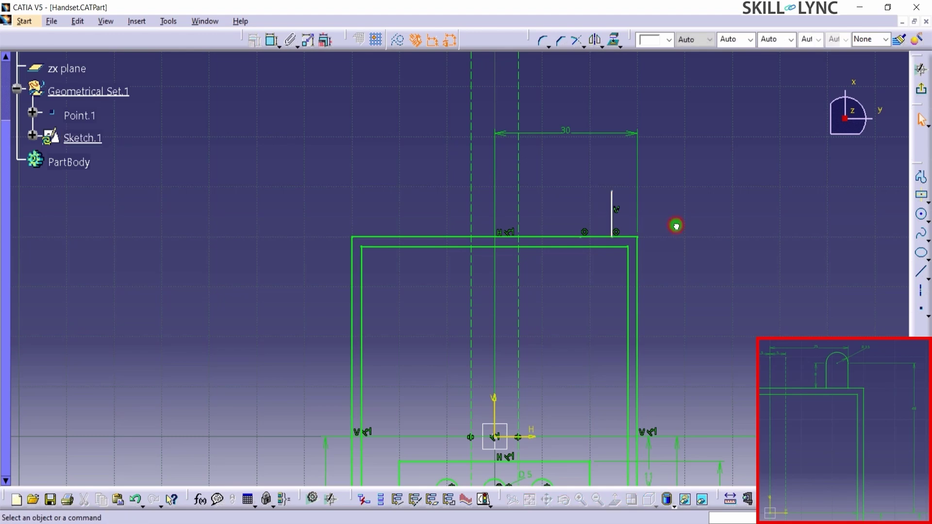
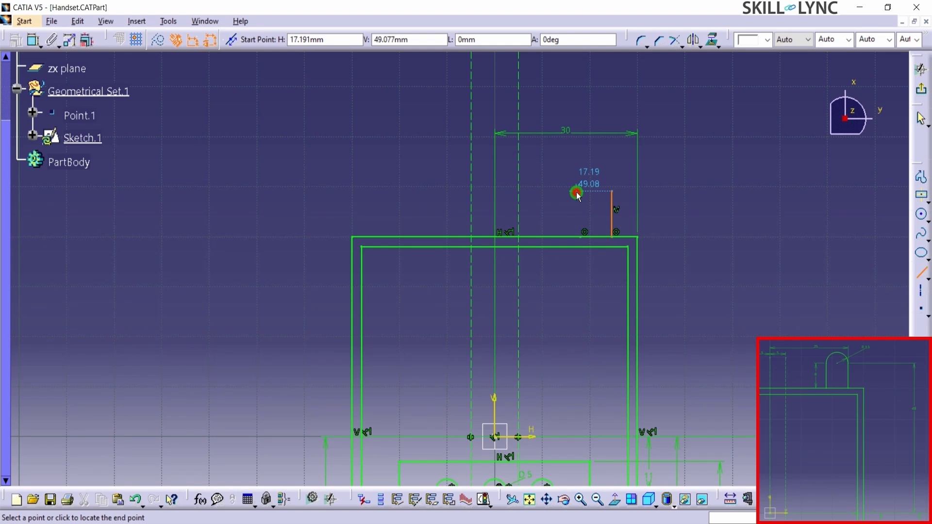
pyautogui.click(577, 234)
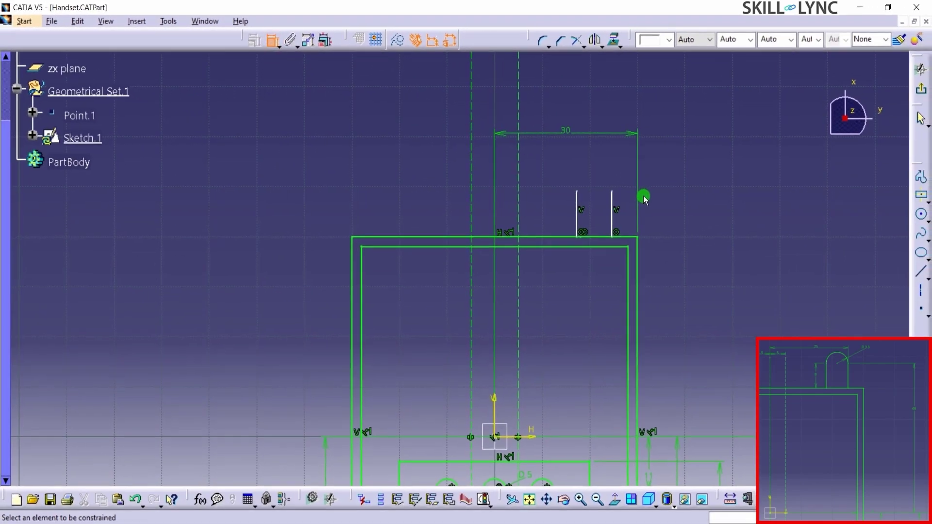
# Step: Dimension the length of the right antenna line and set it to 8 mm
pyautogui.click(887, 333)
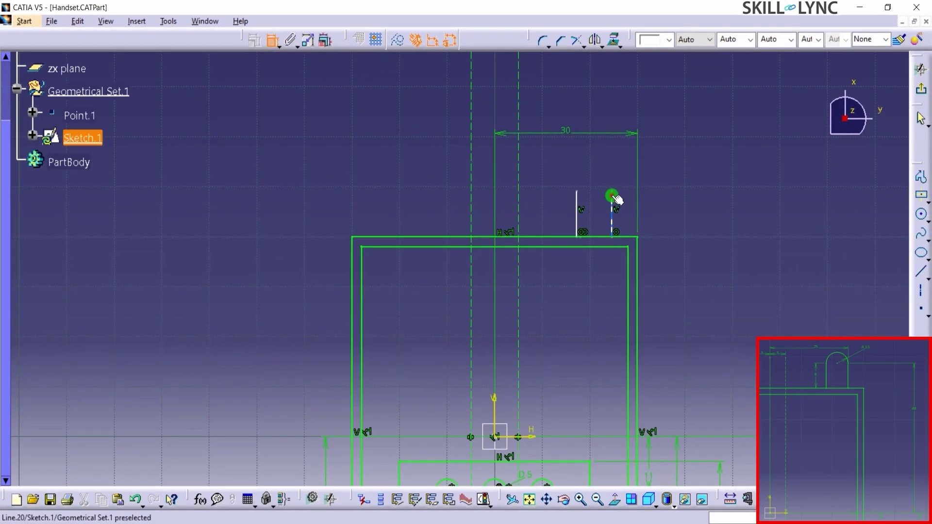
pyautogui.click(674, 208)
pyautogui.doubleClick(674, 208)
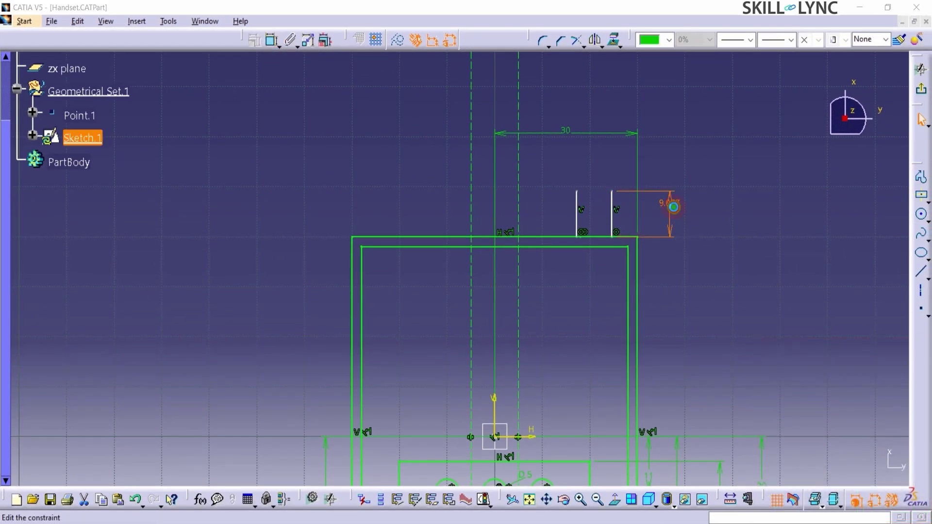
pyautogui.write('8')
pyautogui.press('Return')
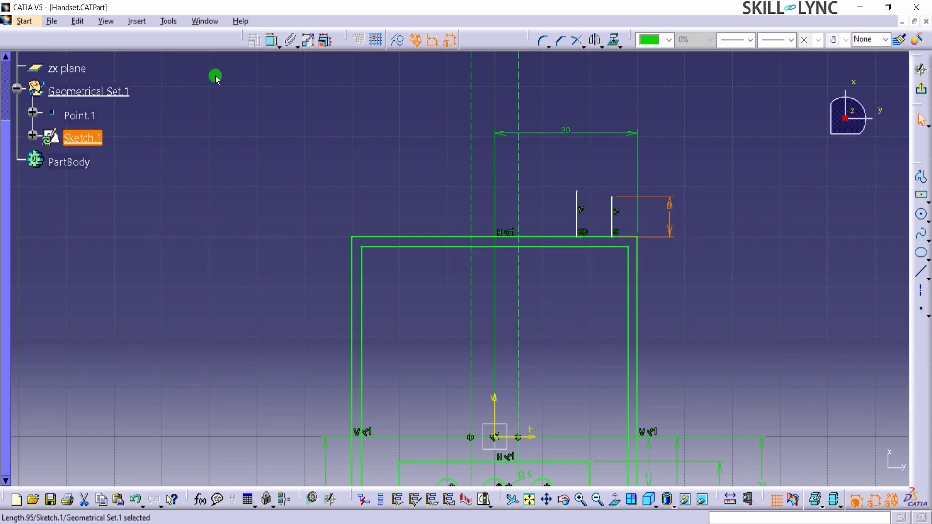
# Step: Dimension the distance from the vertical axis to the right antenna line and set it to 25 mm
pyautogui.click(272, 41)
pyautogui.click(494, 413)
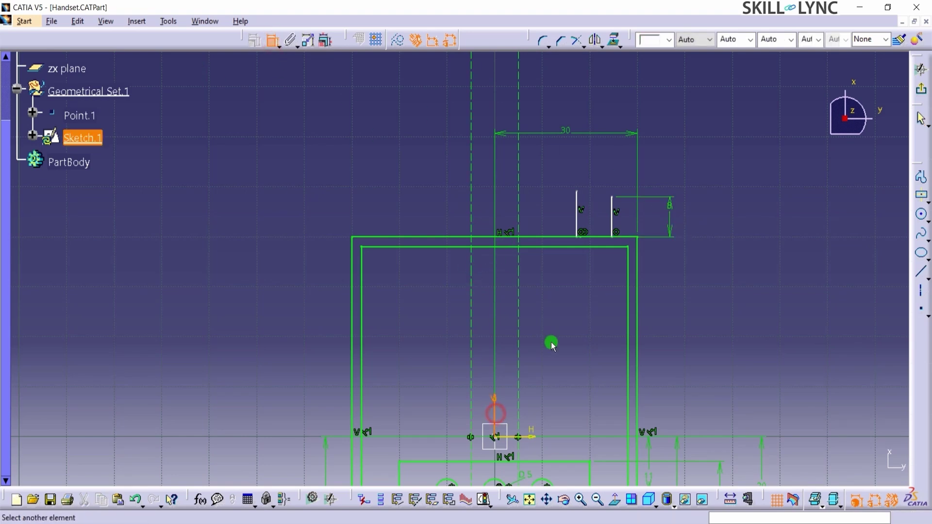
pyautogui.click(613, 217)
pyautogui.click(562, 101)
pyautogui.doubleClick(562, 102)
pyautogui.write('25')
pyautogui.press('Return')
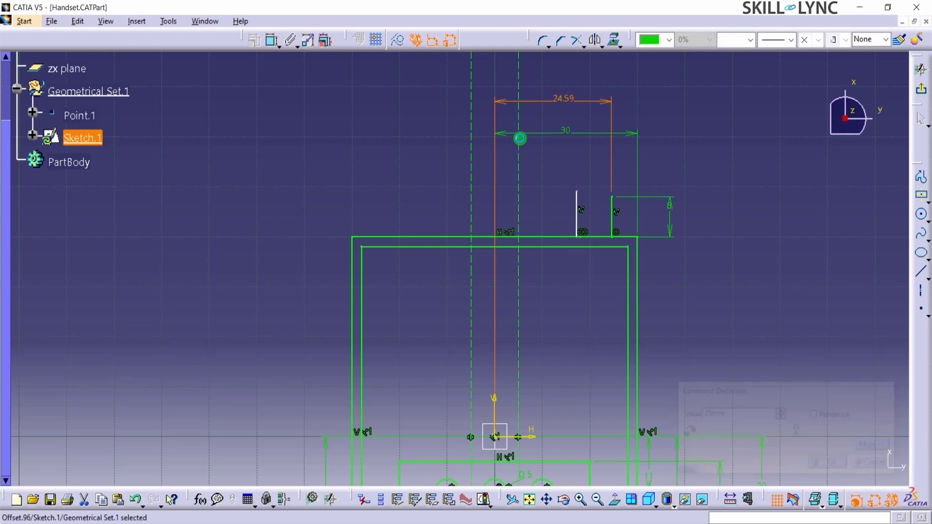
# Step: Dimension the spacing between the two antenna lines and set it to 7 mm
pyautogui.click(577, 218)
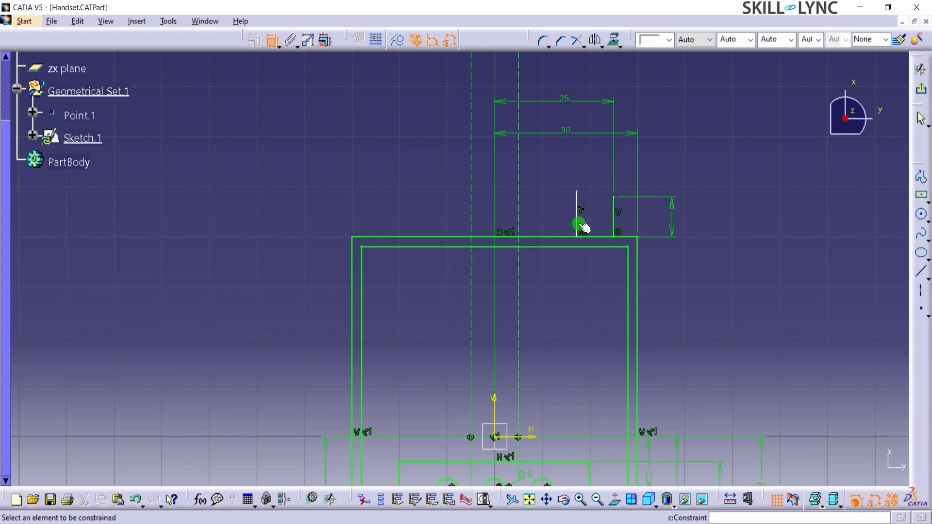
pyautogui.click(613, 220)
pyautogui.click(661, 163)
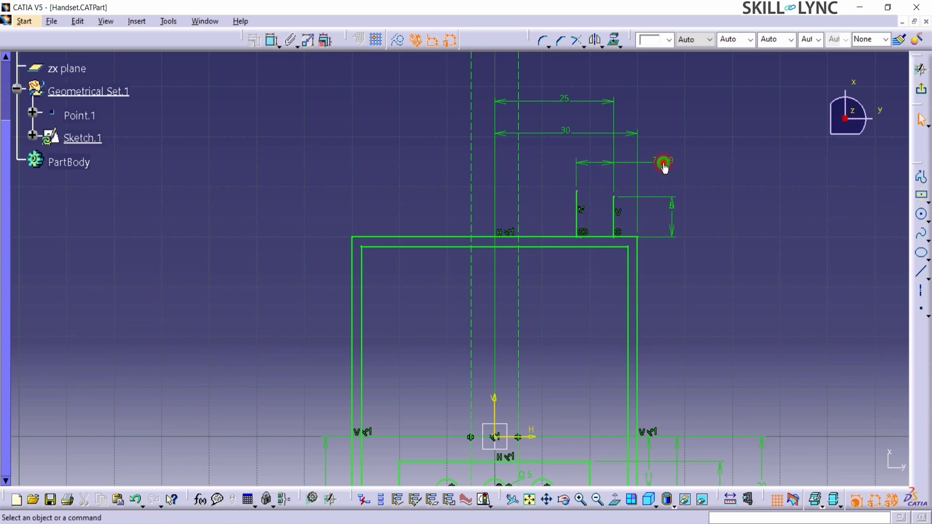
pyautogui.doubleClick(664, 162)
pyautogui.write('7')
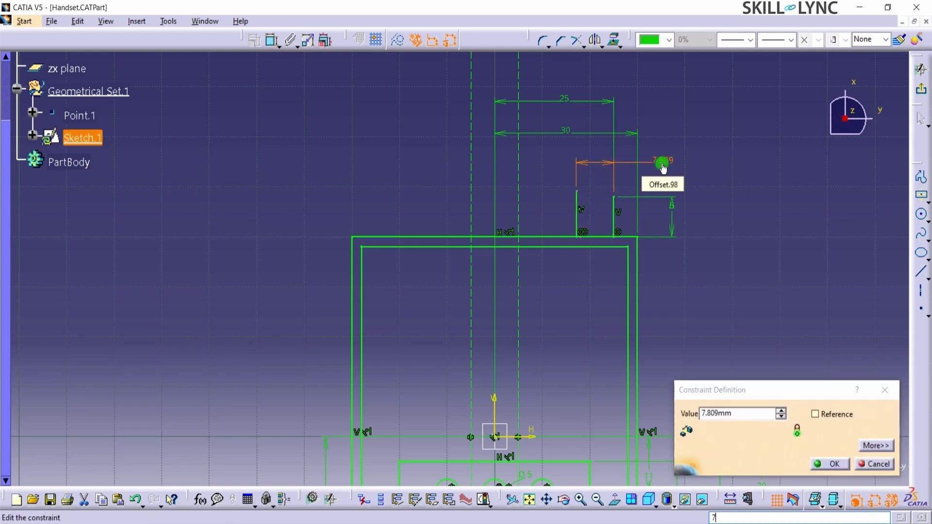
pyautogui.click(745, 414)
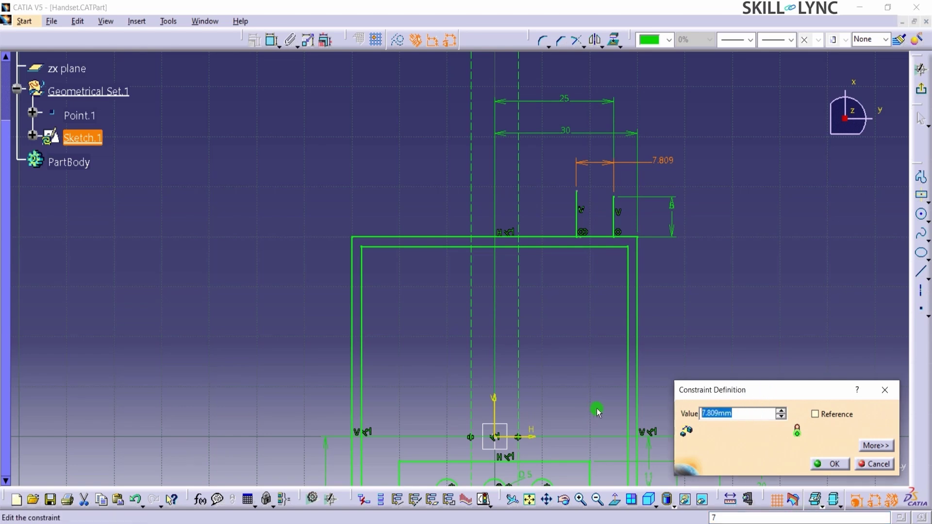
pyautogui.write('7')
pyautogui.press('Return')
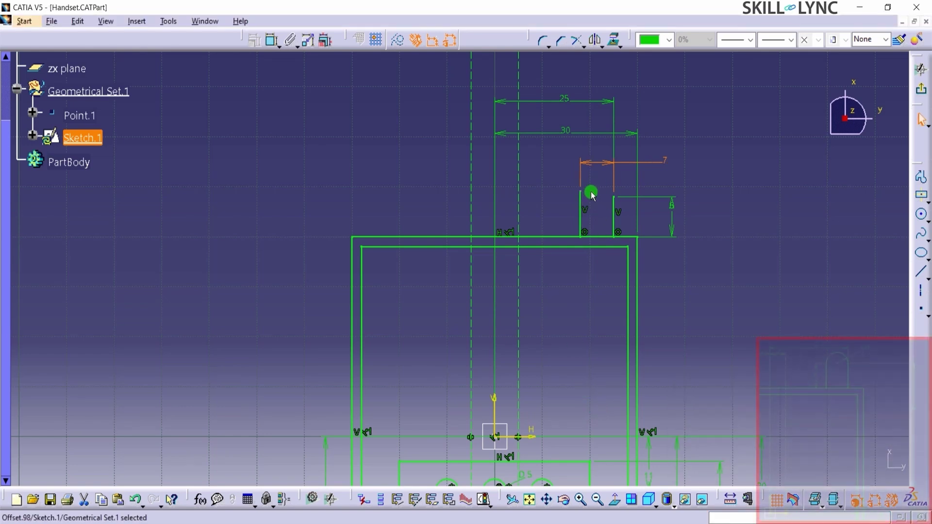
# Step: Dimension the left antenna line's length and link its value by formula to the right line's 8 mm length dimension
pyautogui.moveTo(582, 195)
pyautogui.mouseDown()
pyautogui.moveTo(579, 213)
pyautogui.moveTo(594, 184)
pyautogui.moveTo(580, 218)
pyautogui.moveTo(581, 181)
pyautogui.moveTo(578, 220)
pyautogui.moveTo(580, 188)
pyautogui.mouseUp()
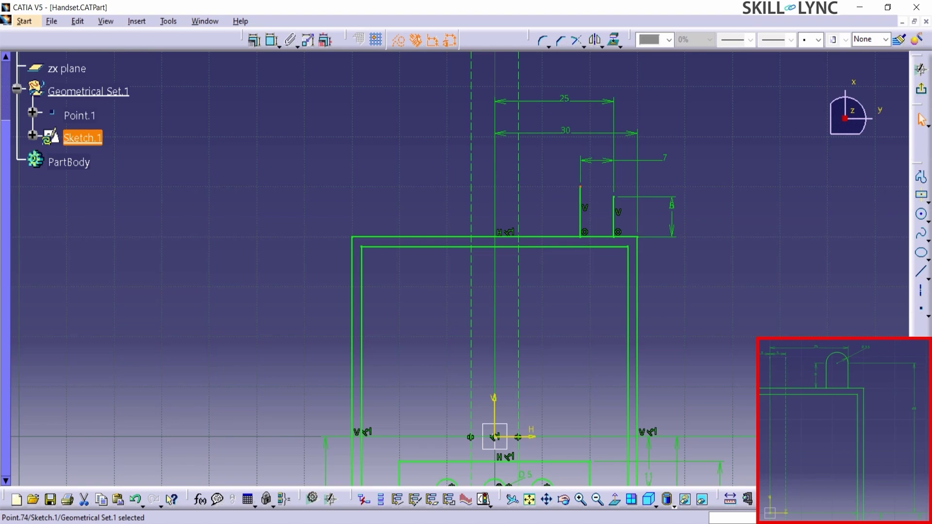
pyautogui.press('Escape')
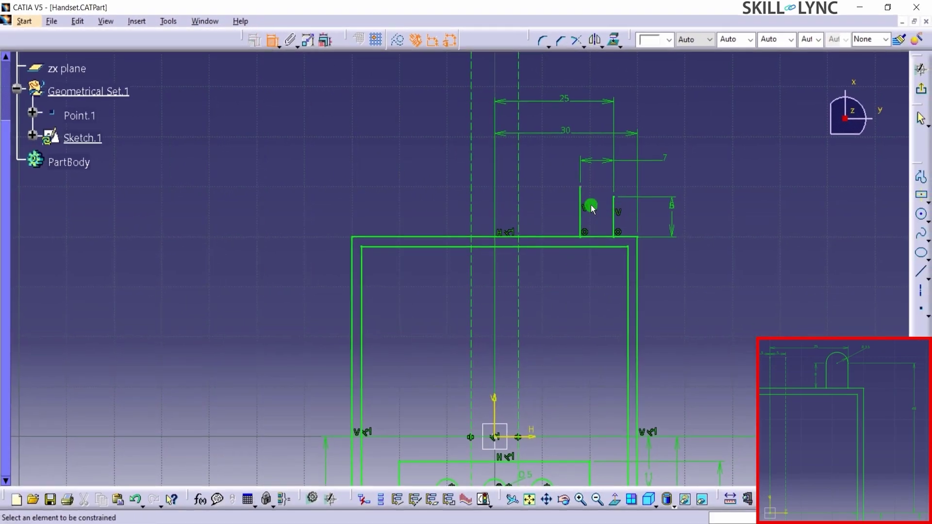
pyautogui.click(725, 269)
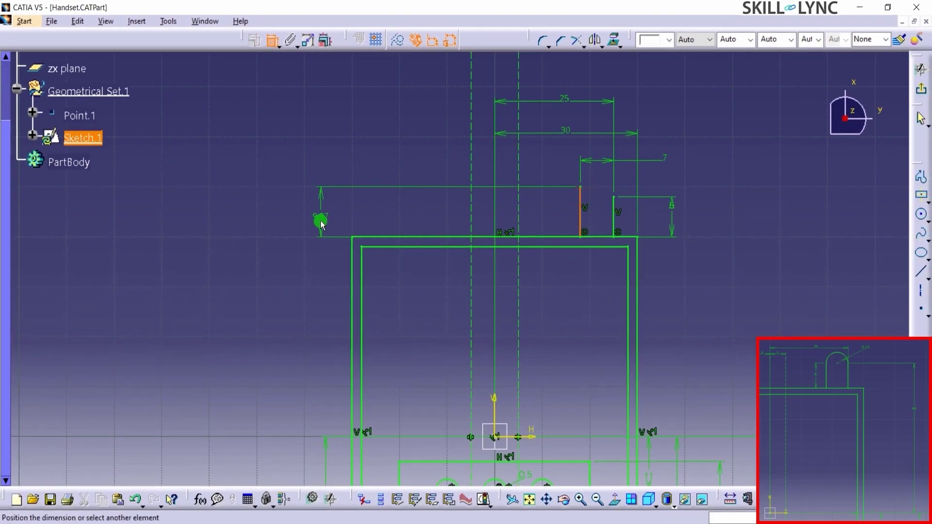
pyautogui.click(309, 206)
pyautogui.doubleClick(312, 208)
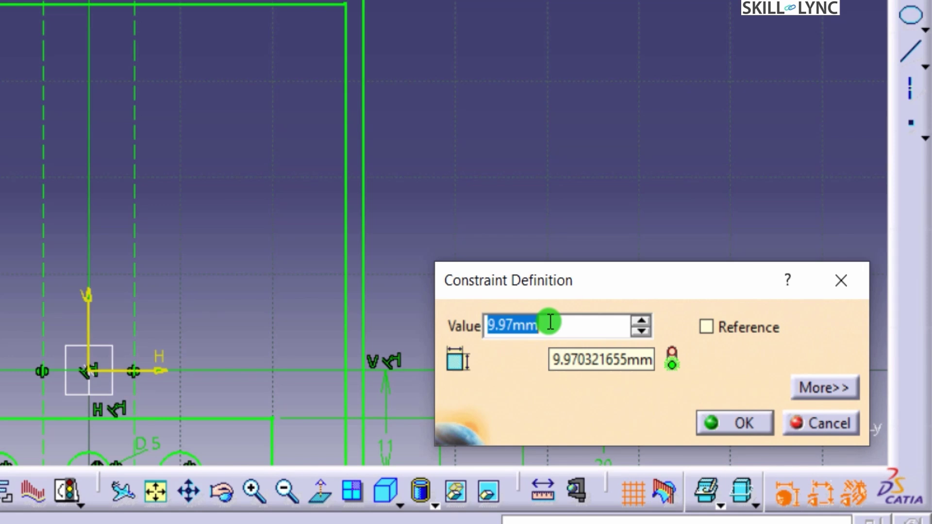
pyautogui.write('=')
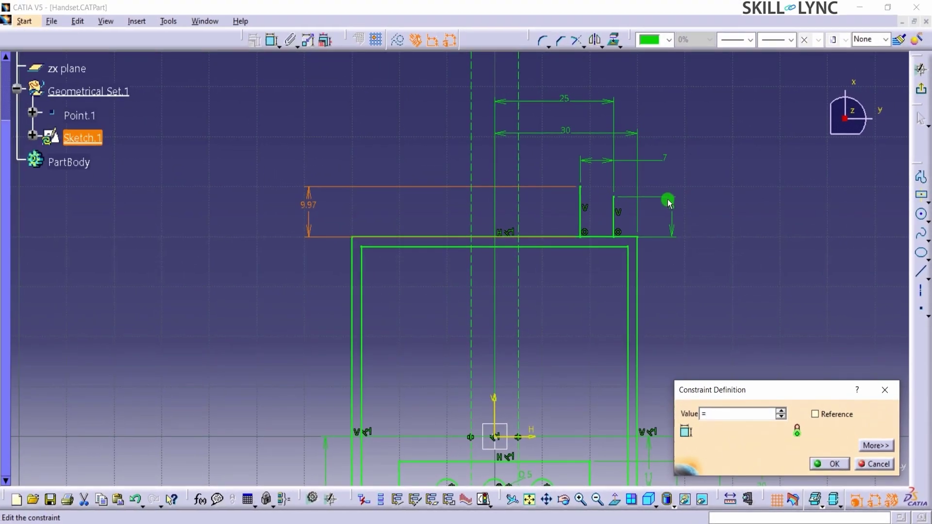
pyautogui.click(672, 214)
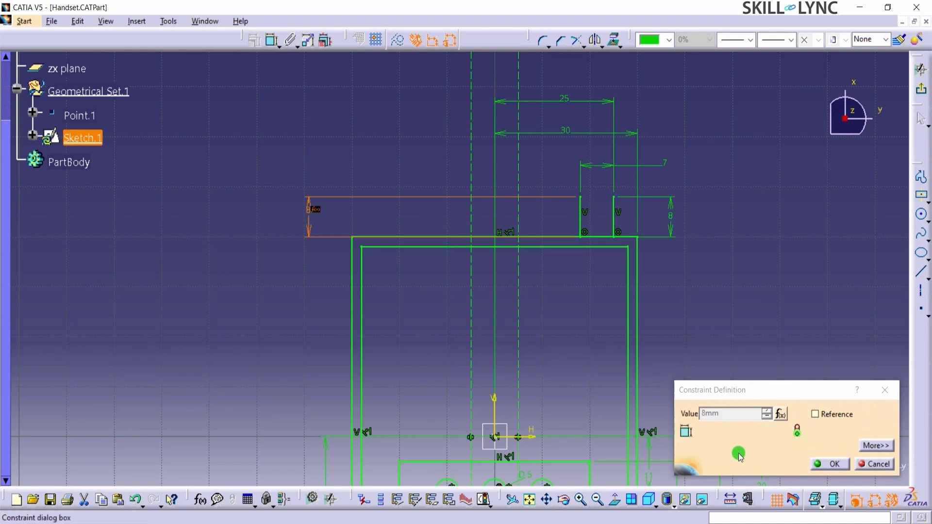
pyautogui.click(829, 464)
# Step: Set the right antenna line's length to 10 mm to test the linked length of the left line
pyautogui.moveTo(283, 271); pyautogui.dragTo(284, 232, button='middle')
pyautogui.moveTo(231, 198); pyautogui.dragTo(270, 200)
pyautogui.moveTo(223, 232)
pyautogui.mouseDown(button='middle')
pyautogui.moveTo(223, 244)
pyautogui.moveTo(218, 162)
pyautogui.moveTo(198, 124)
pyautogui.moveTo(372, 264)
pyautogui.mouseUp(button='middle')
pyautogui.moveTo(564, 243)
pyautogui.mouseDown(button='middle')
pyautogui.moveTo(552, 329)
pyautogui.moveTo(469, 348)
pyautogui.moveTo(418, 337)
pyautogui.mouseUp(button='middle')
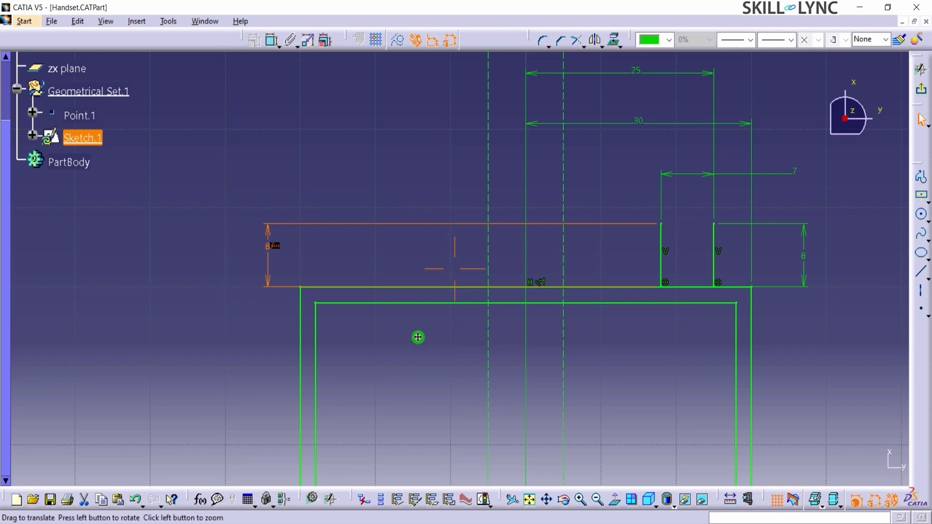
pyautogui.moveTo(418, 337)
pyautogui.mouseDown(button='middle')
pyautogui.moveTo(341, 322)
pyautogui.moveTo(362, 308)
pyautogui.mouseUp(button='middle')
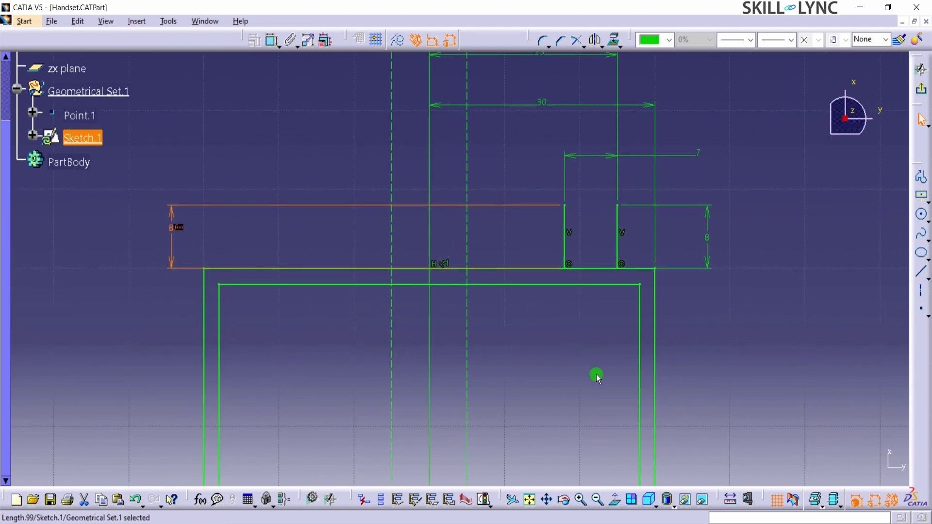
pyautogui.doubleClick(709, 236)
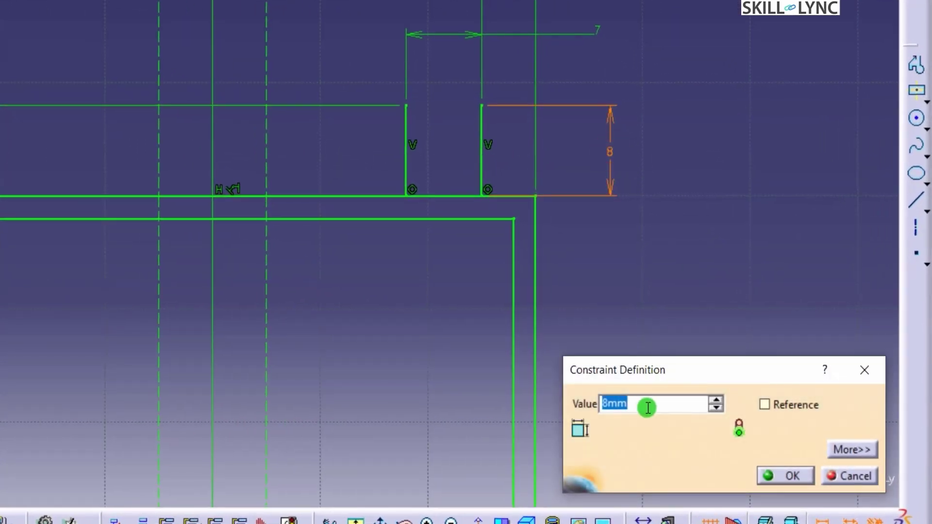
pyautogui.write('1')
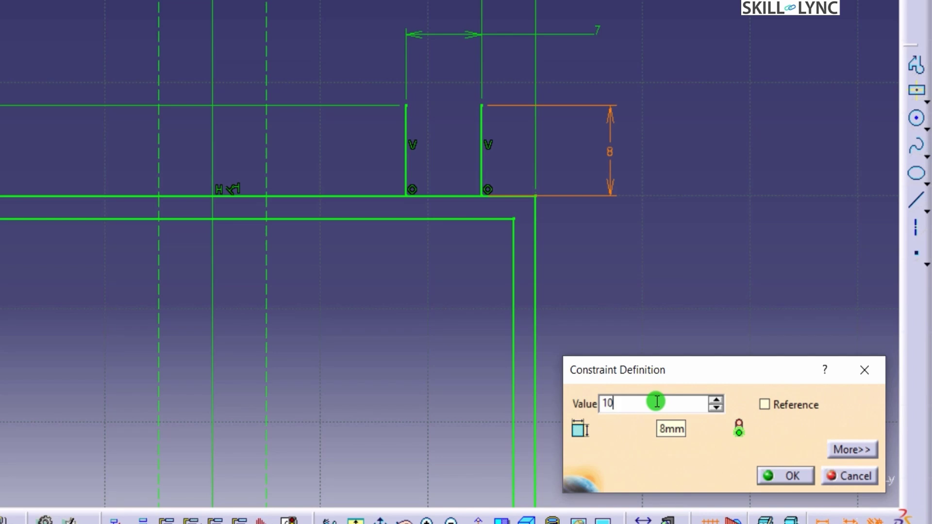
pyautogui.write('0')
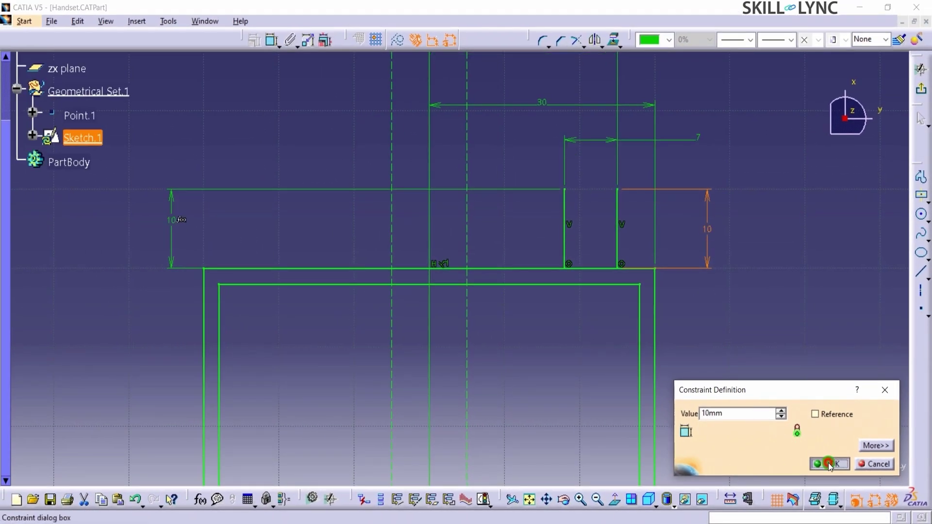
pyautogui.click(785, 475)
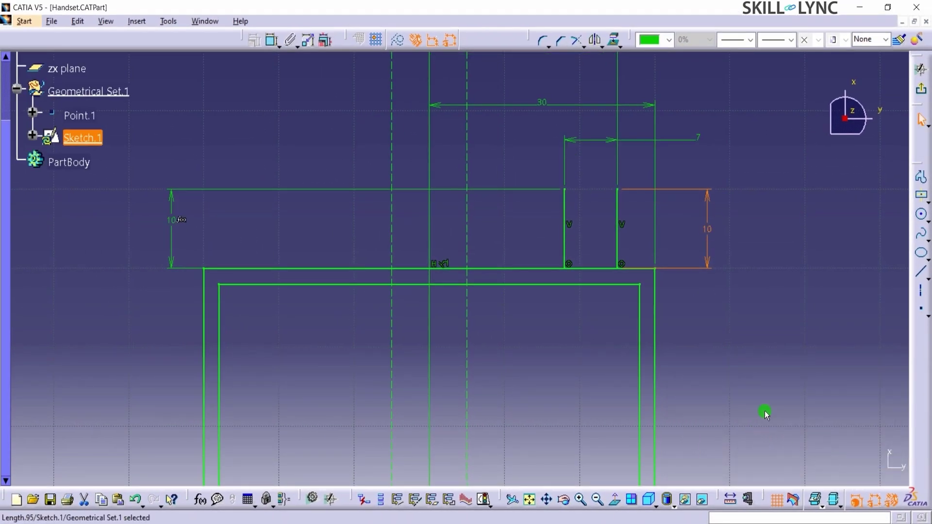
pyautogui.click(709, 327)
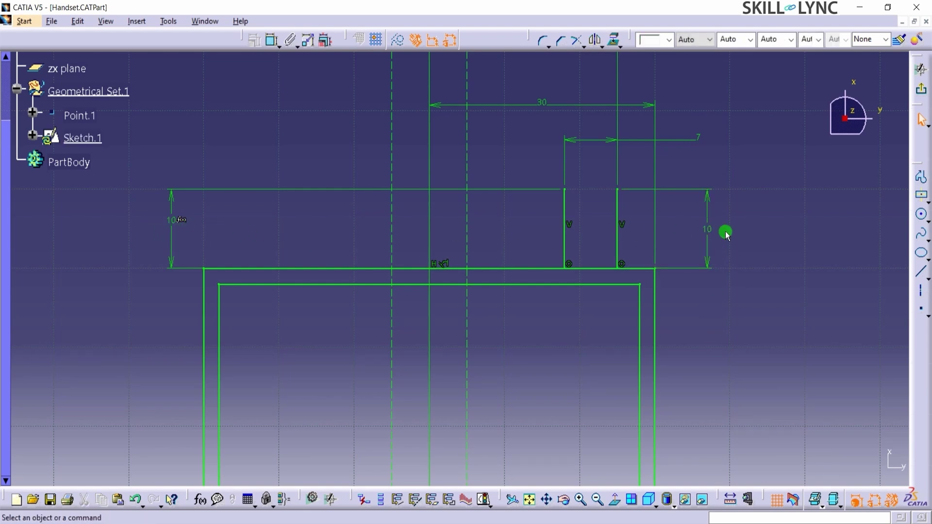
# Step: Set the right antenna line's length to 8 mm
pyautogui.click(706, 245)
pyautogui.doubleClick(707, 245)
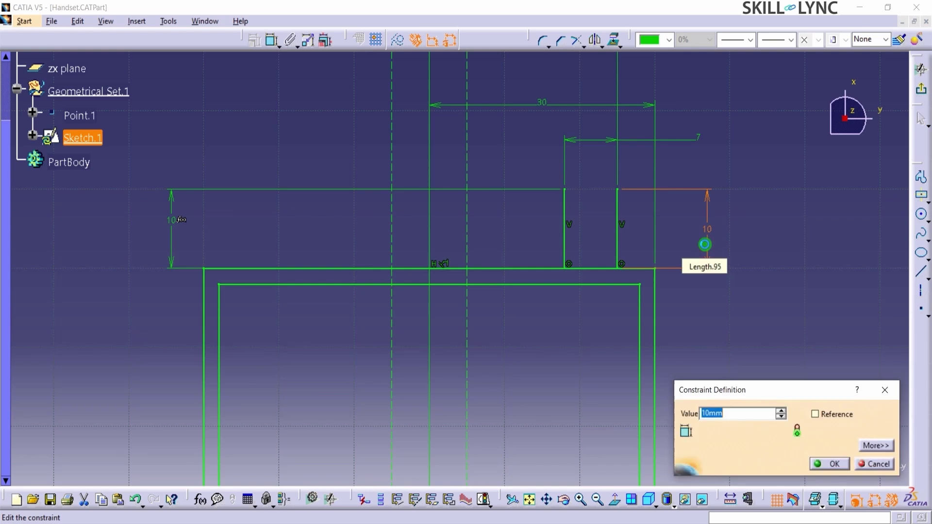
pyautogui.write('8')
pyautogui.press('Return')
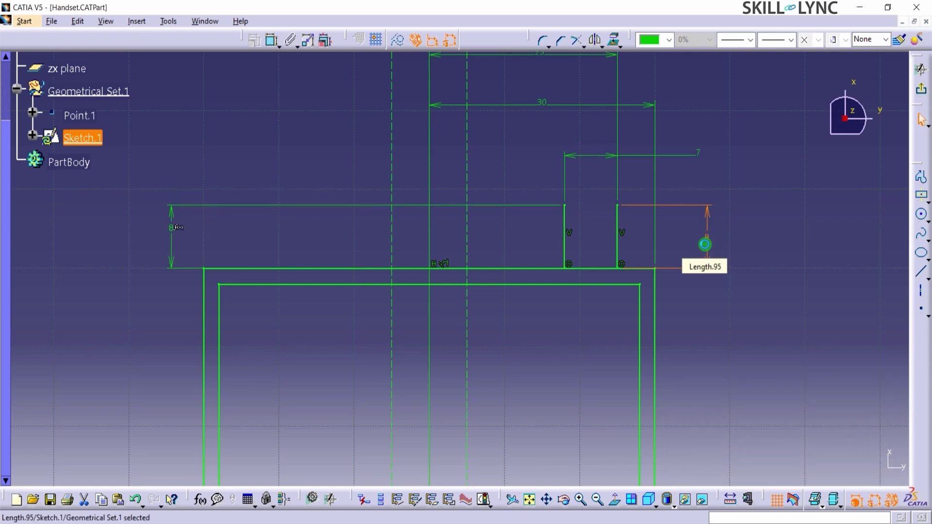
pyautogui.click(703, 298)
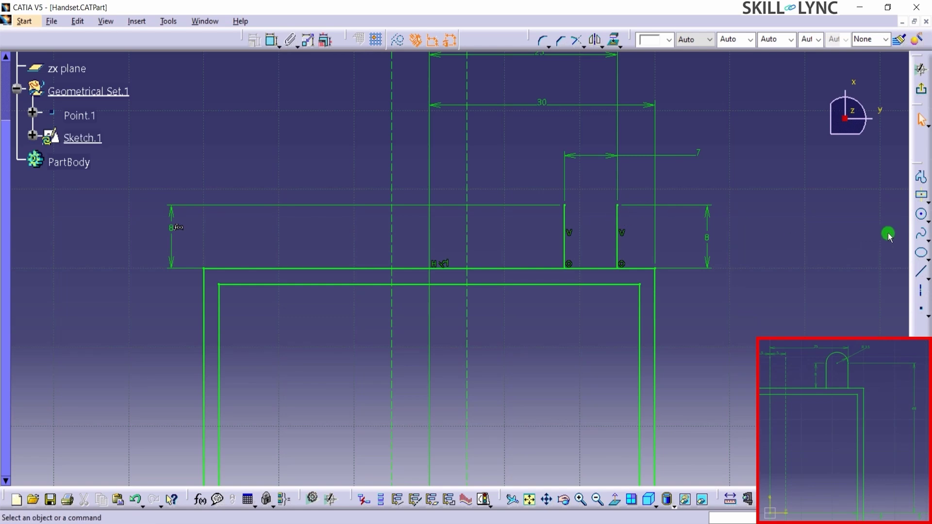
# Step: Draw a circle of 3.5 mm radius centred between the upper ends of the two antenna lines
pyautogui.click(923, 216)
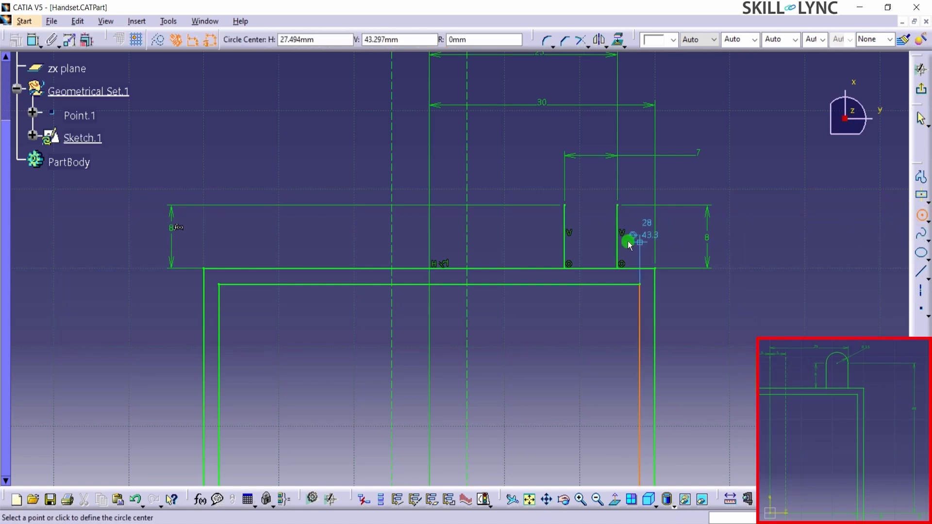
pyautogui.click(590, 206)
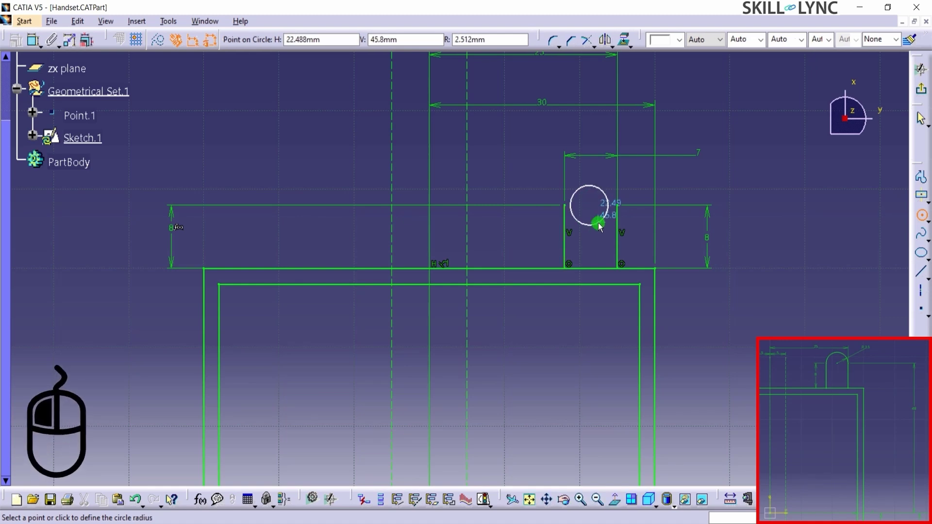
pyautogui.click(603, 230)
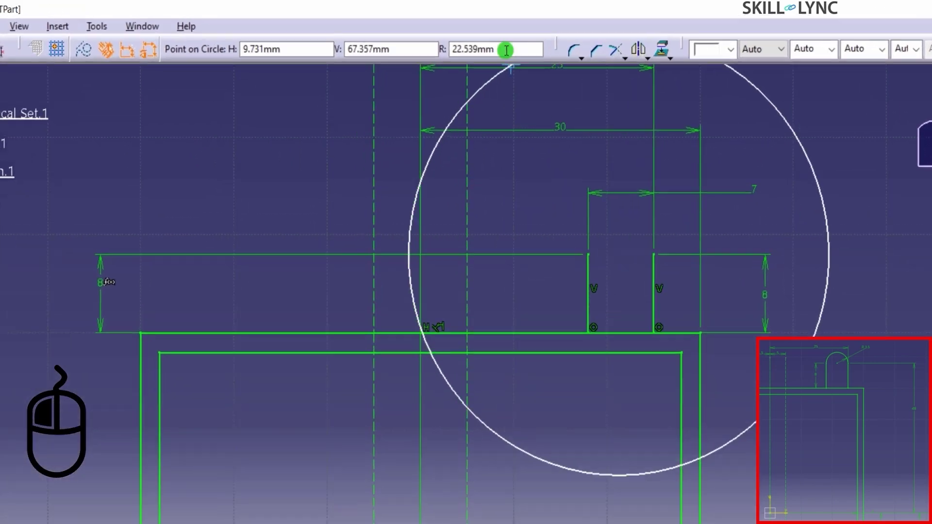
pyautogui.click(483, 37)
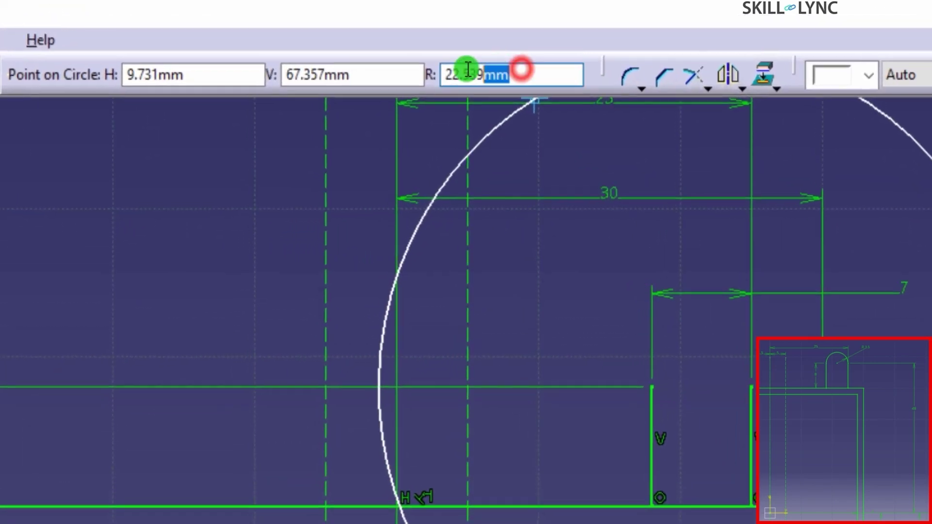
pyautogui.write('3.')
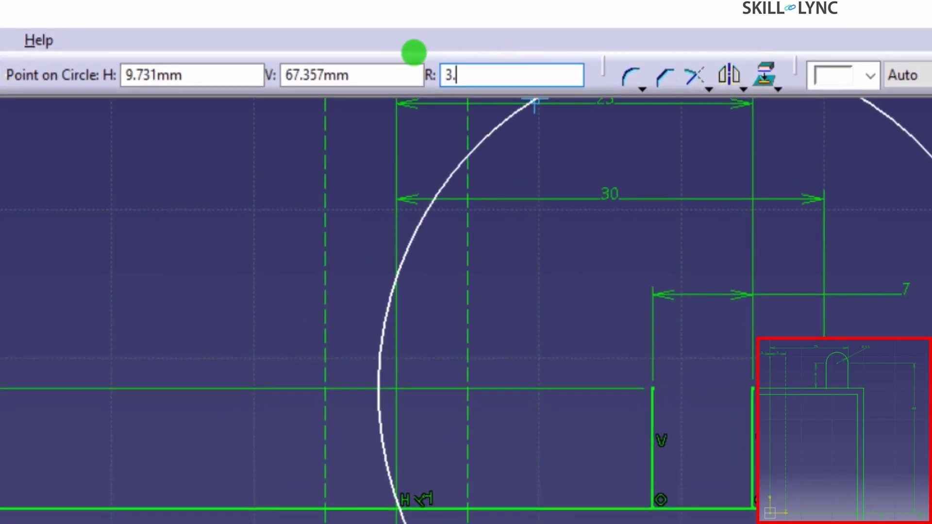
pyautogui.press('Return')
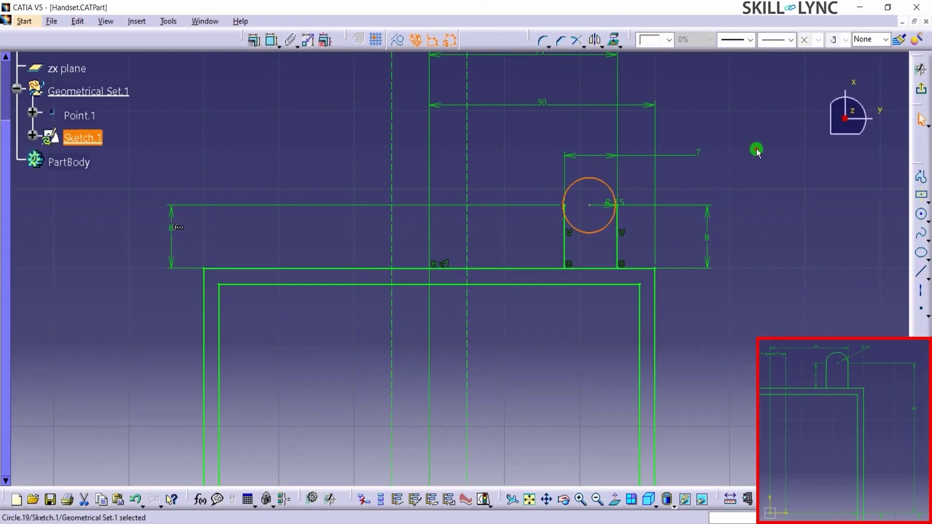
# Step: Constrain the circle tangent to the left antenna line and reposition its radius dimension outside the circle
pyautogui.click(624, 233)
pyautogui.keyDown('ctrl'); pyautogui.click(564, 240); pyautogui.keyUp('ctrl')
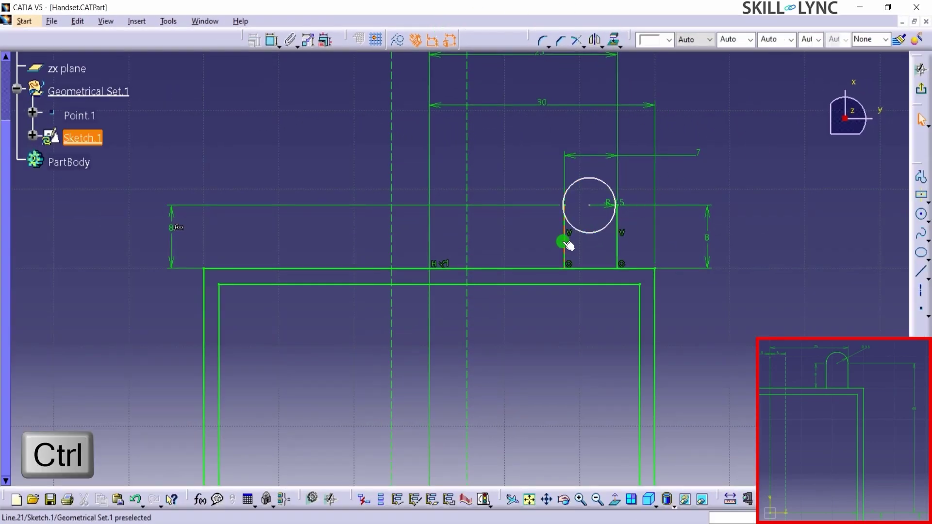
pyautogui.keyDown('ctrl'); pyautogui.click(581, 234); pyautogui.keyUp('ctrl')
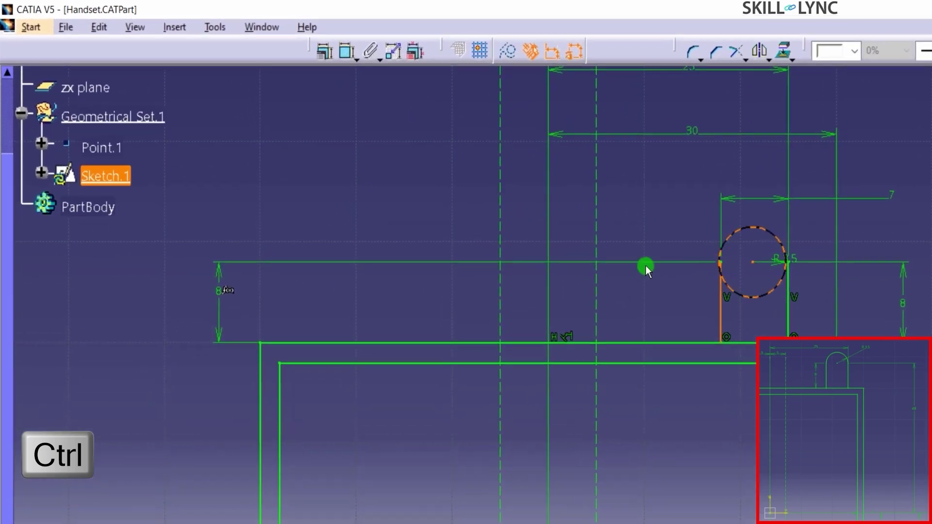
pyautogui.click(329, 51)
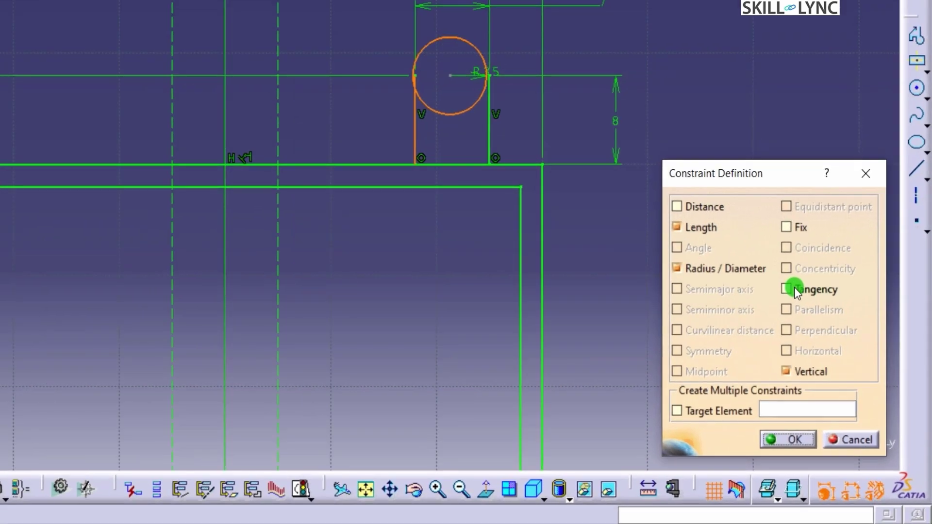
pyautogui.click(813, 290)
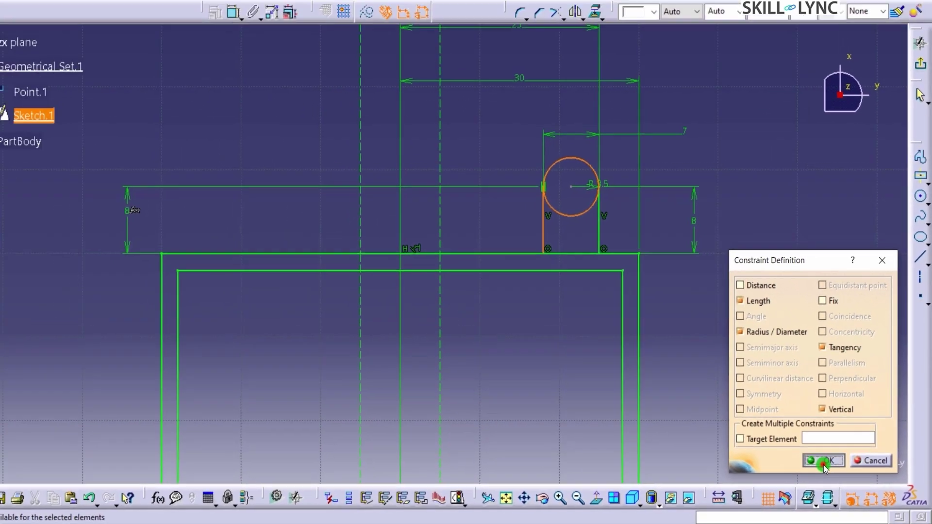
pyautogui.click(789, 439)
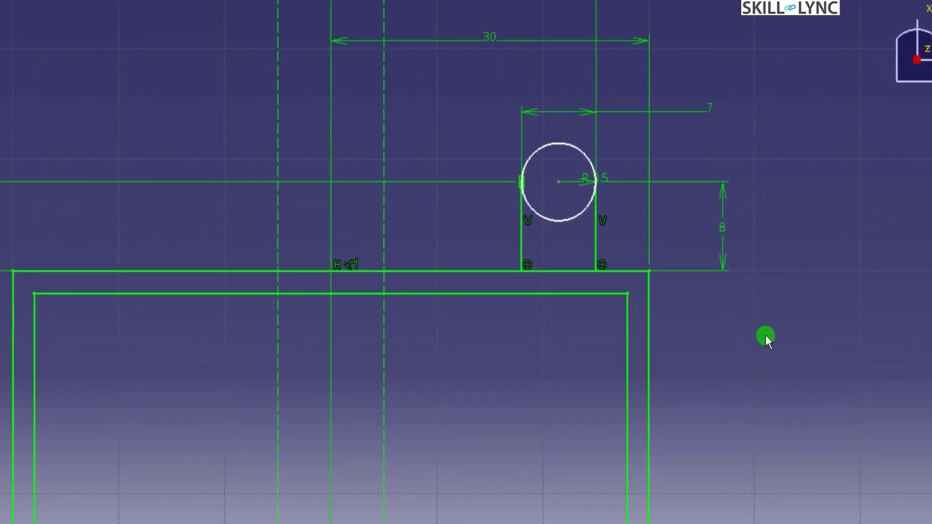
pyautogui.moveTo(576, 185); pyautogui.dragTo(601, 143)
# Step: Try a tangency constraint between the circle and the right antenna line, and undo it
pyautogui.keyDown('ctrl'); pyautogui.click(583, 216); pyautogui.keyUp('ctrl')
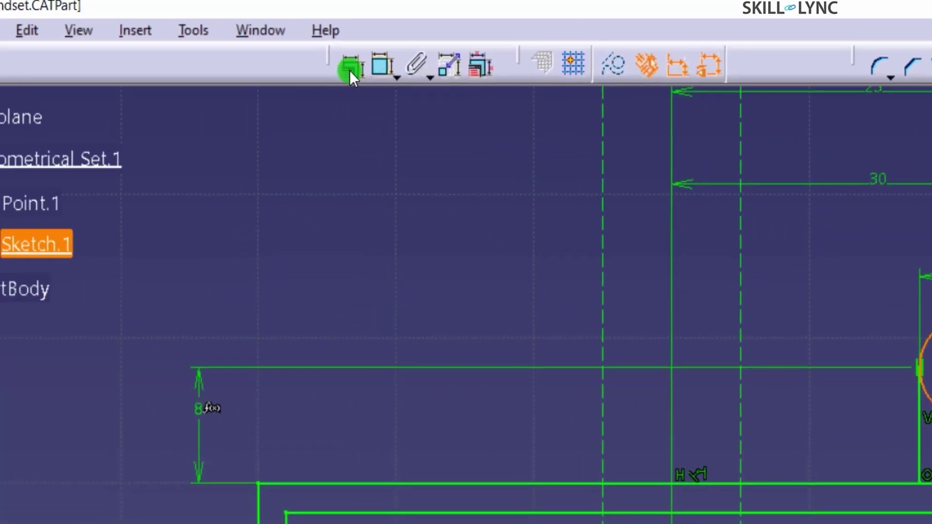
pyautogui.click(350, 71)
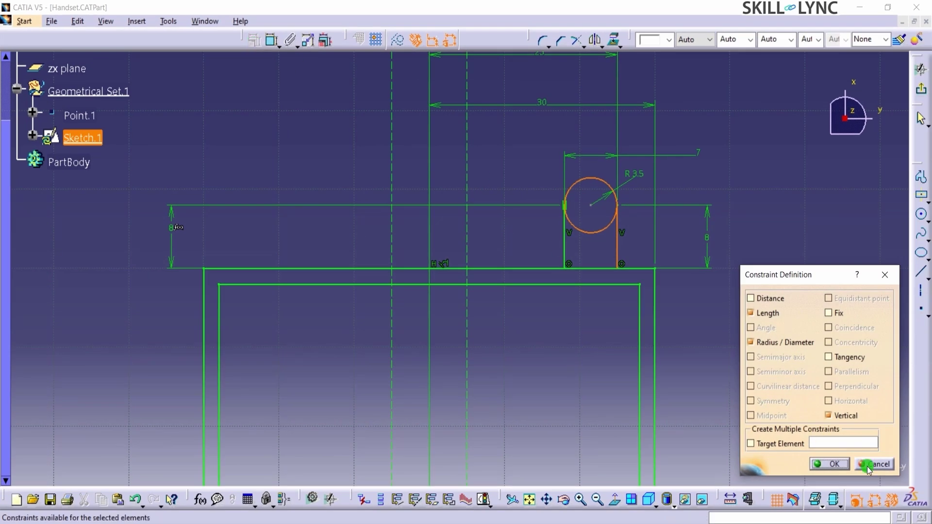
pyautogui.press('Escape')
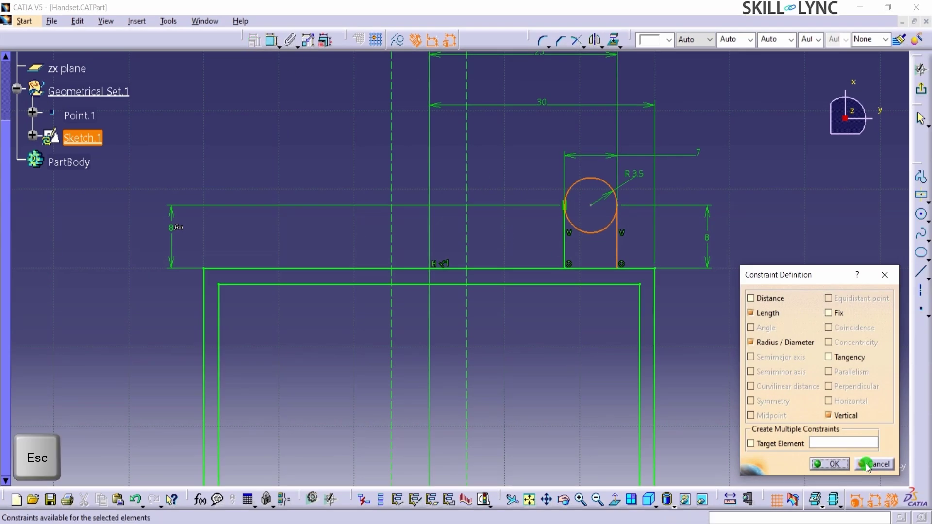
pyautogui.click(849, 358)
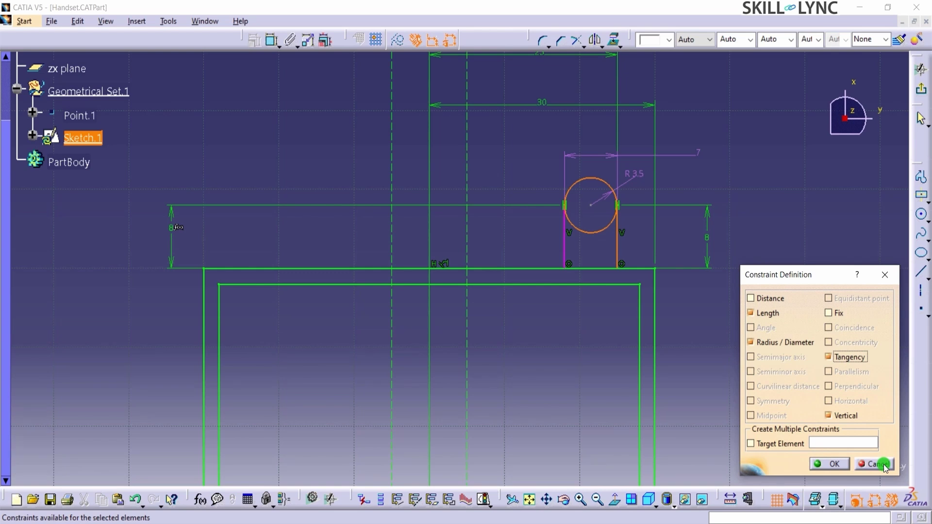
pyautogui.click(814, 467)
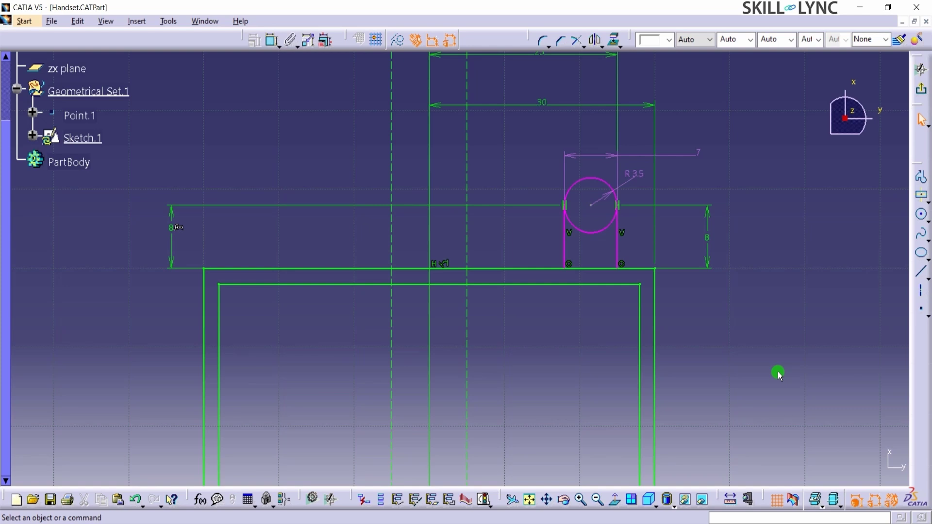
pyautogui.hotkey('ctrl', 'z')
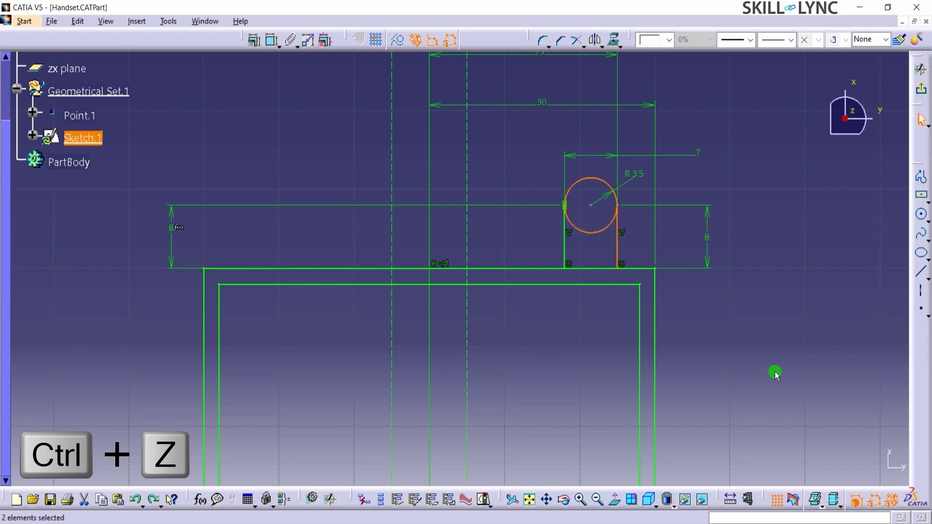
pyautogui.hotkey('ctrl', 'z')
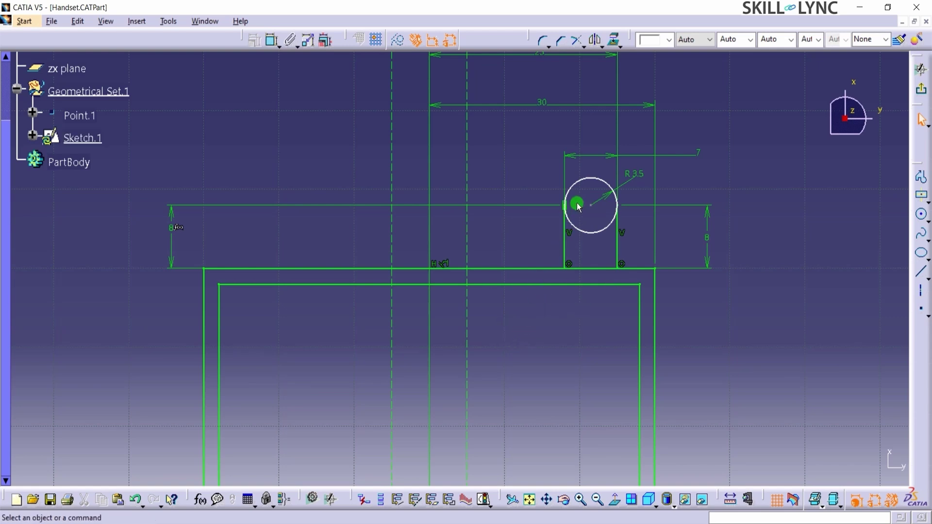
# Step: Shift the circle slightly above the line ends and dimension its centre 8 mm above the handset's top edge
pyautogui.click(596, 207)
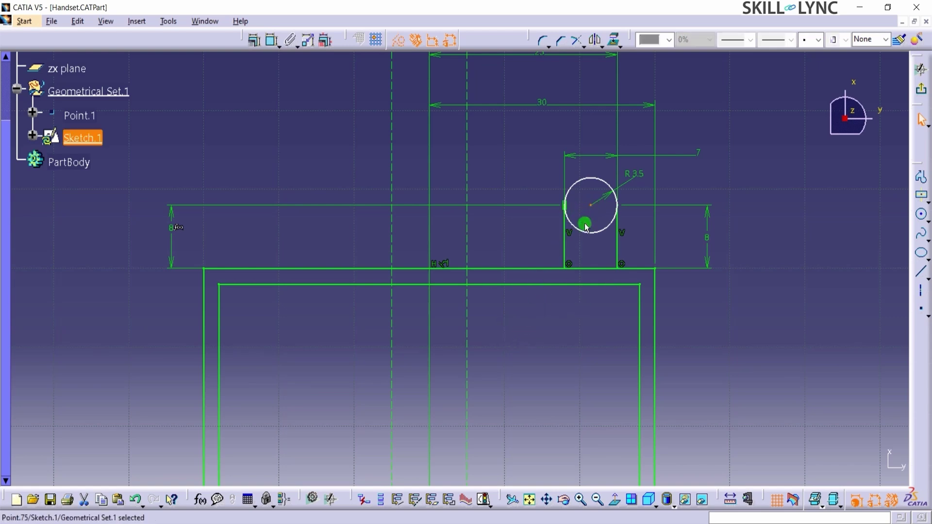
pyautogui.moveTo(596, 207)
pyautogui.mouseDown()
pyautogui.moveTo(589, 146)
pyautogui.moveTo(582, 218)
pyautogui.mouseUp()
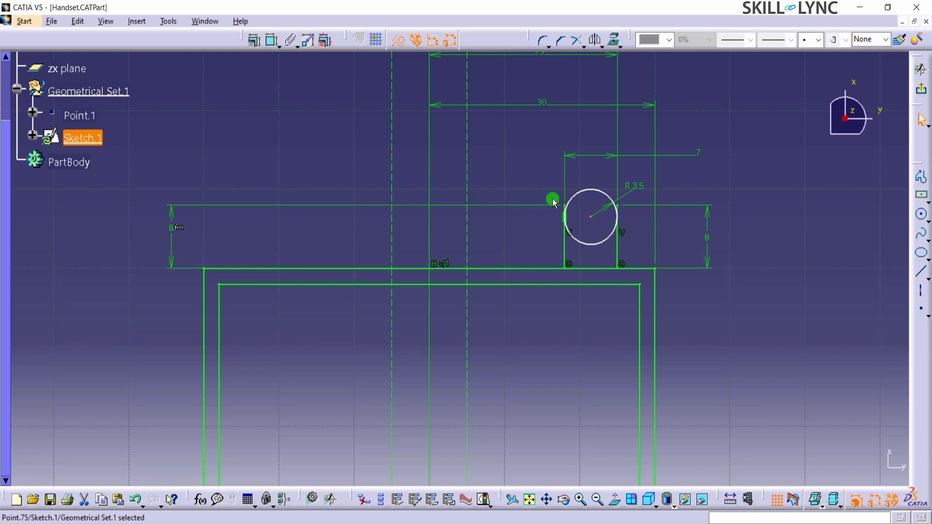
pyautogui.moveTo(595, 219); pyautogui.dragTo(597, 193)
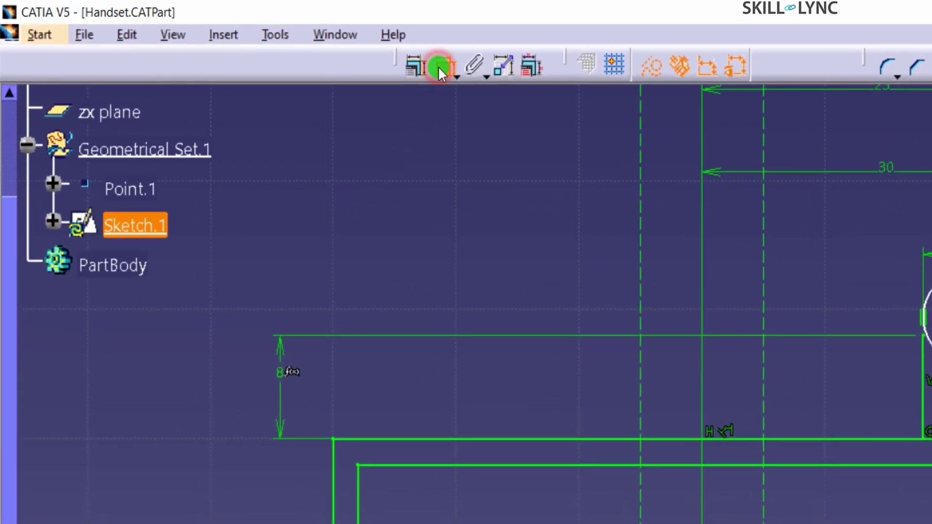
pyautogui.click(439, 67)
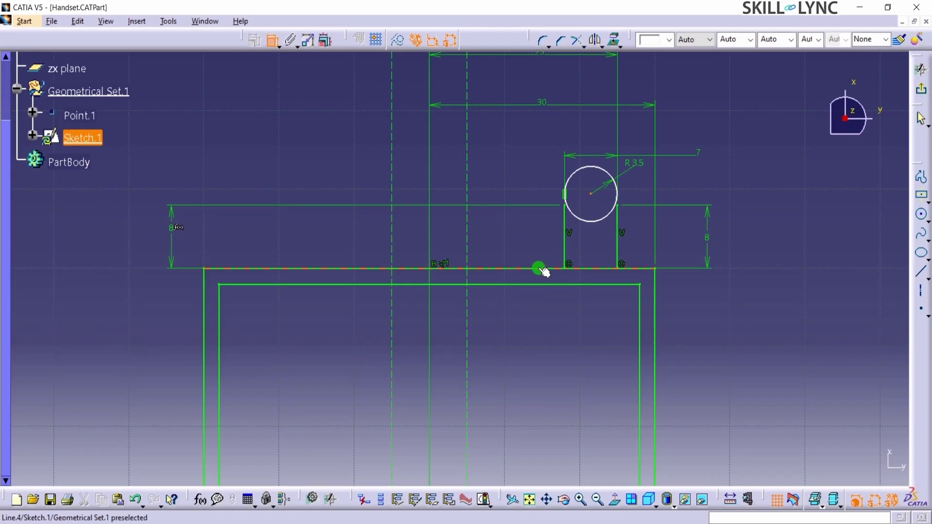
pyautogui.click(538, 270)
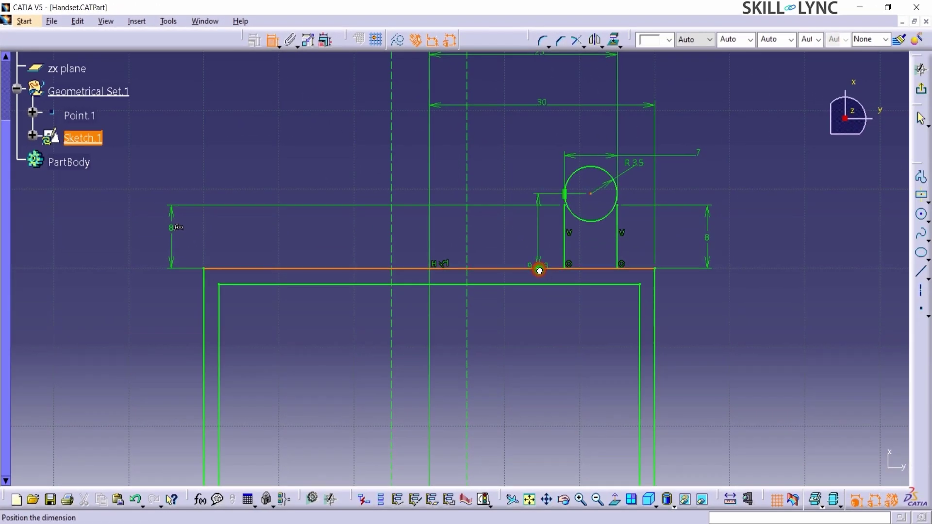
pyautogui.click(753, 232)
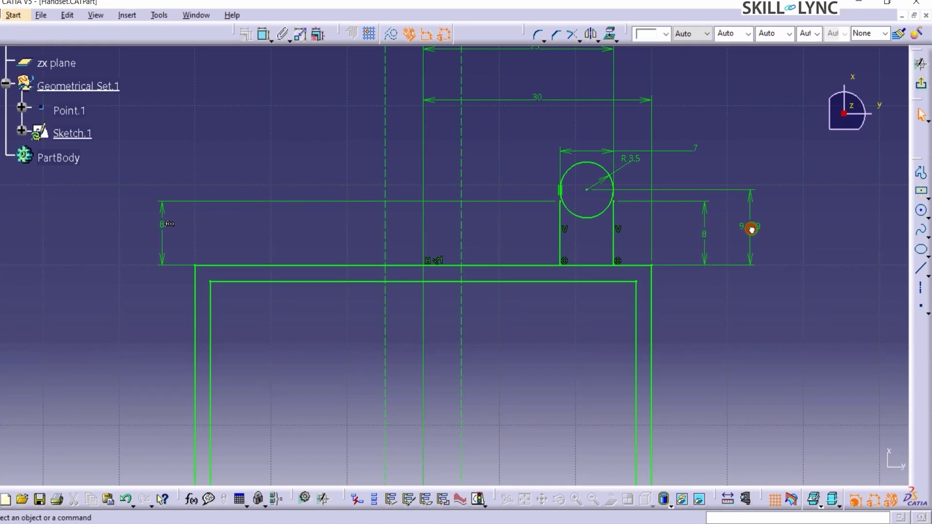
pyautogui.doubleClick(747, 234)
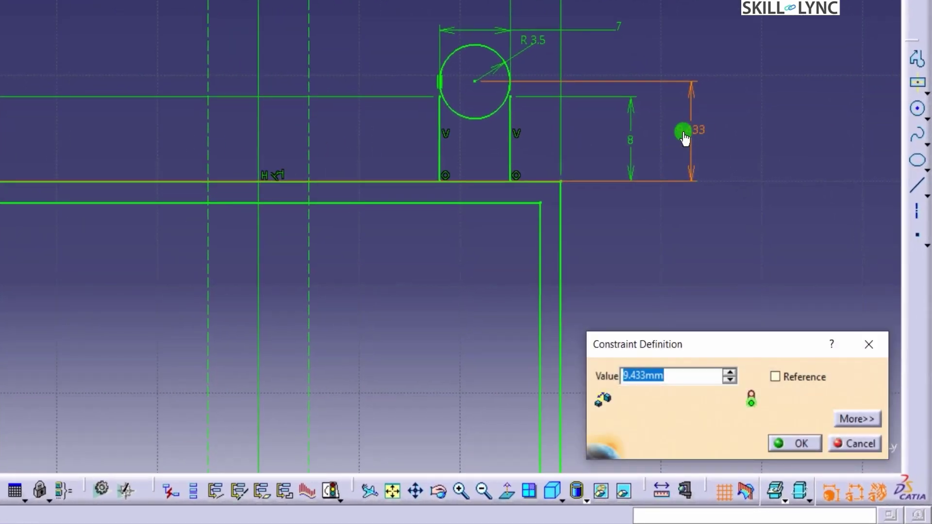
pyautogui.write('8')
pyautogui.press('Return')
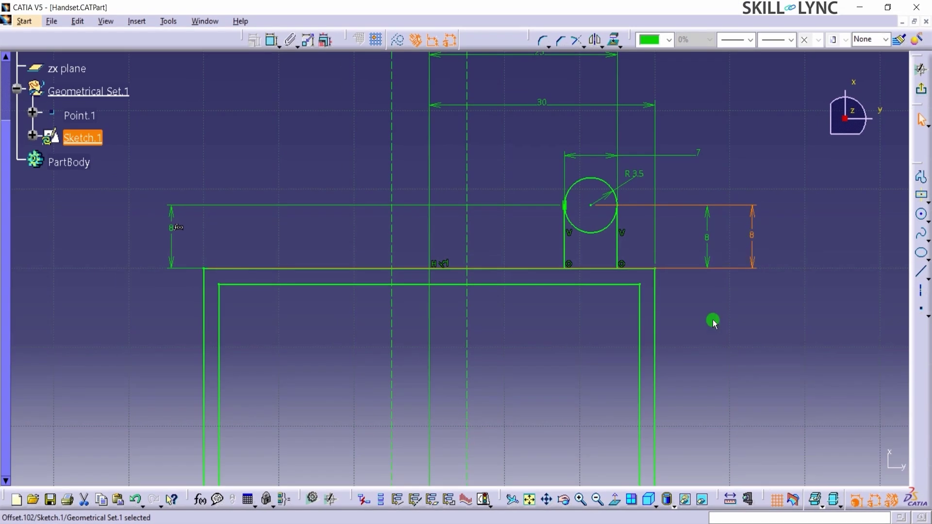
pyautogui.click(706, 344)
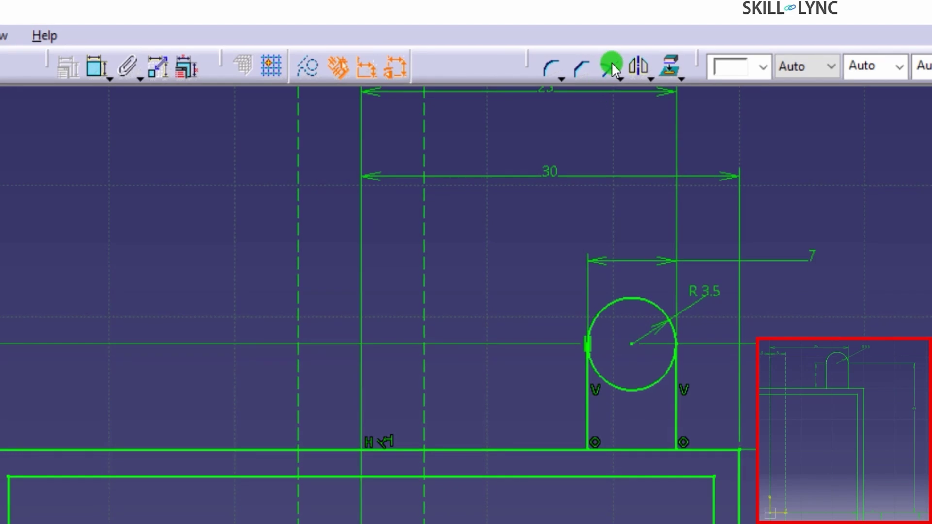
# Step: Trim the circle against the left antenna line, keeping the upper arc and converting the line's length constraint into a distance
pyautogui.click(608, 68)
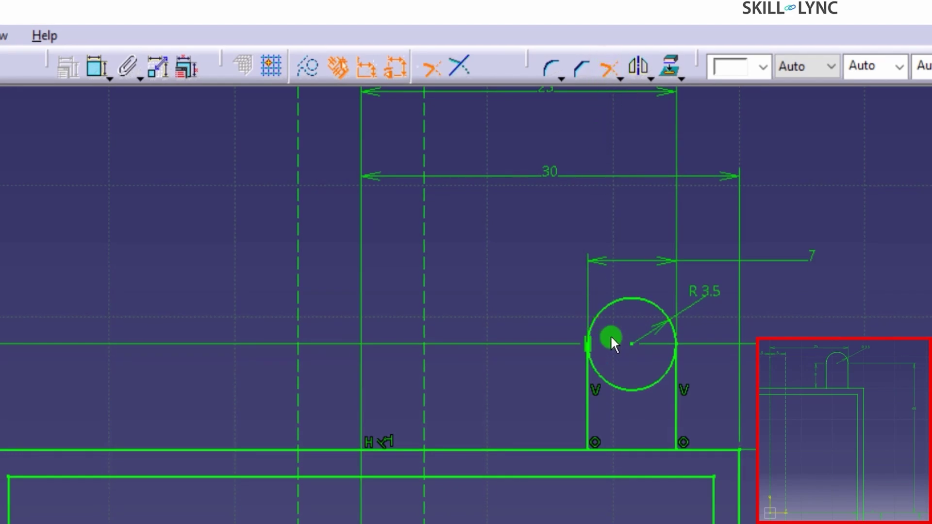
pyautogui.click(619, 299)
pyautogui.click(586, 340)
pyautogui.click(589, 381)
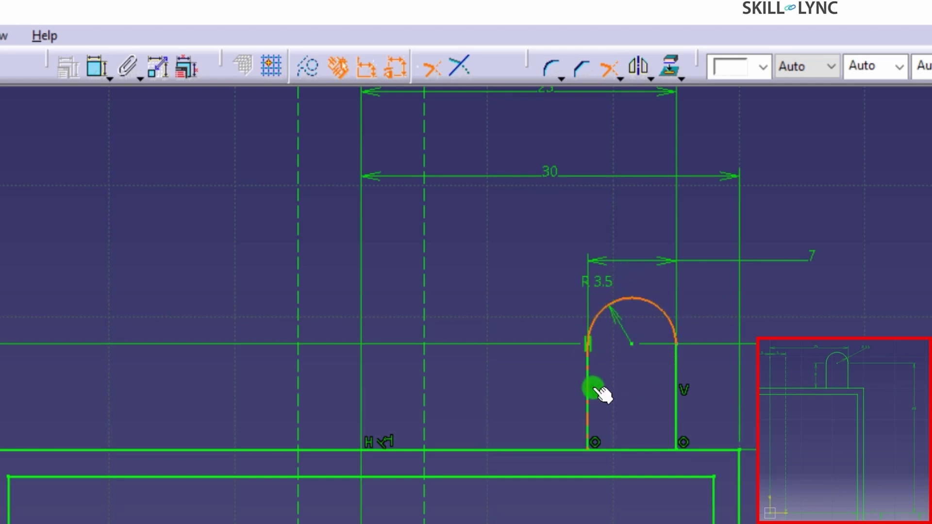
pyautogui.click(589, 378)
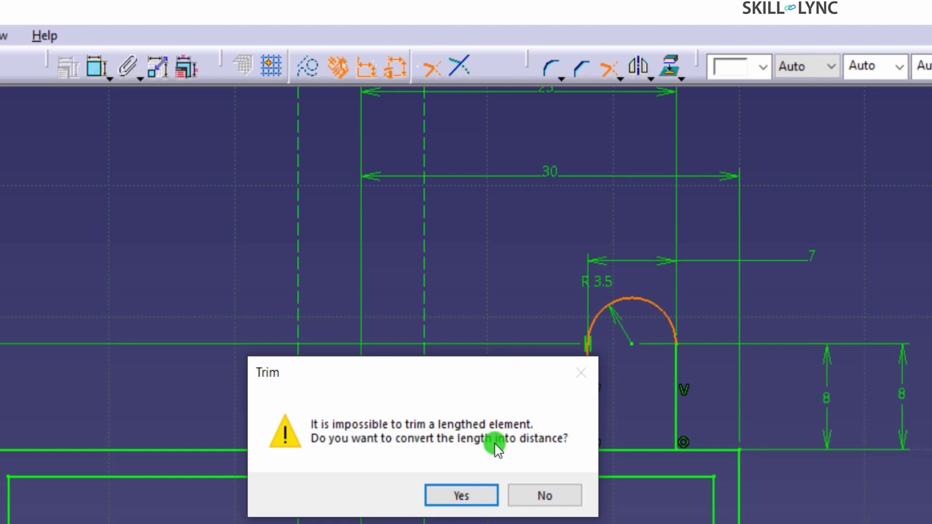
pyautogui.click(463, 501)
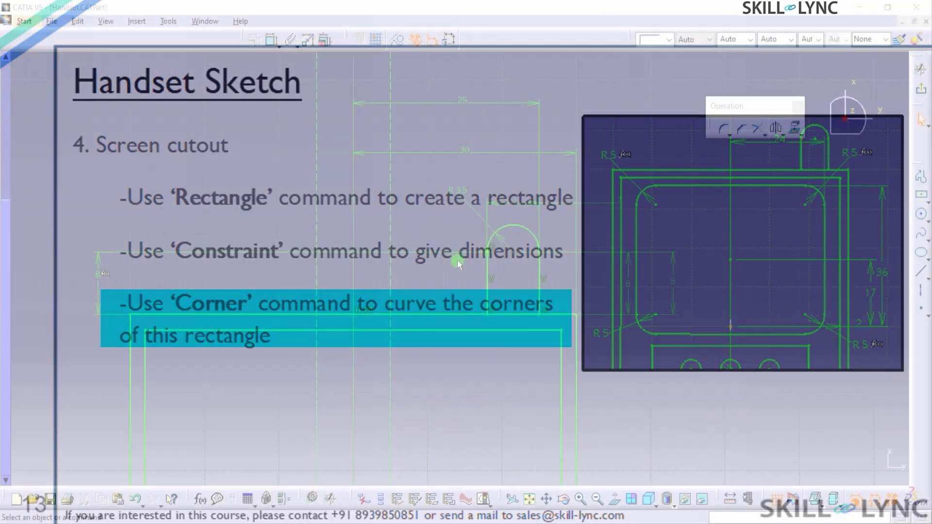
pyautogui.moveTo(479, 377)
pyautogui.mouseDown(button='middle')
pyautogui.moveTo(374, 391)
pyautogui.moveTo(405, 389)
pyautogui.mouseUp(button='middle')
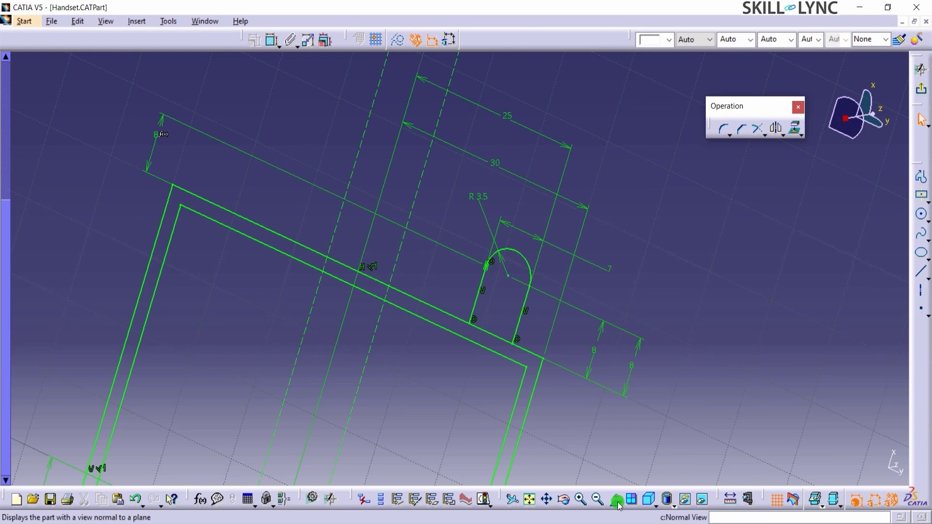
# Step: Draw a centred rectangle about 39 mm tall above the keypad, centred on the vertical axis about 17 mm above the origin
pyautogui.click(617, 504)
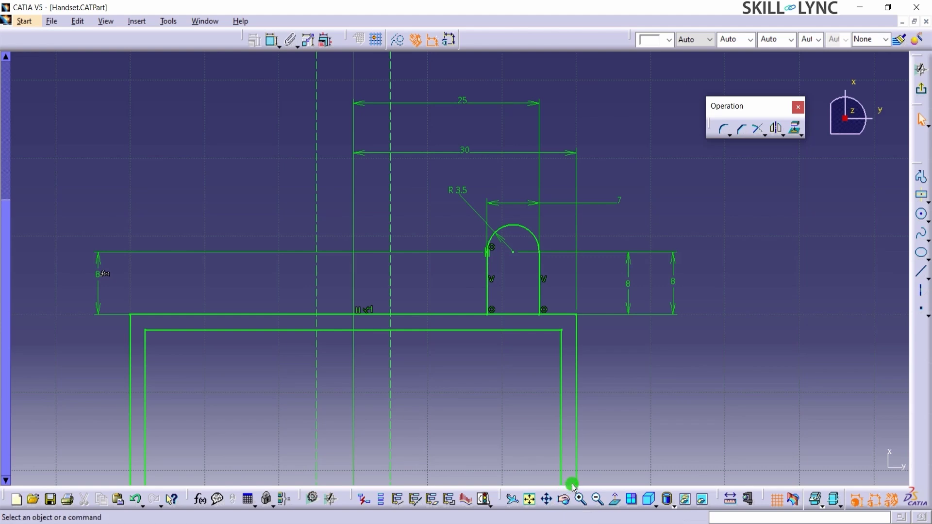
pyautogui.click(528, 502)
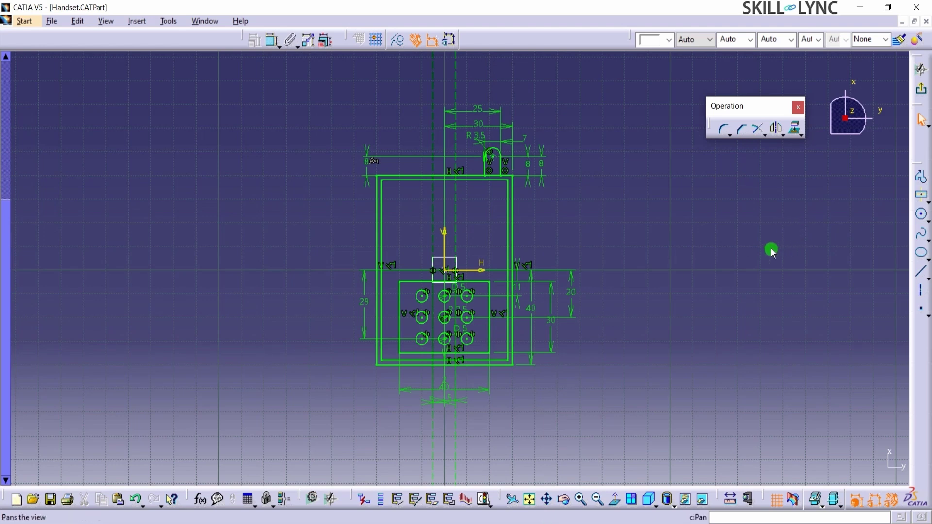
pyautogui.click(920, 195)
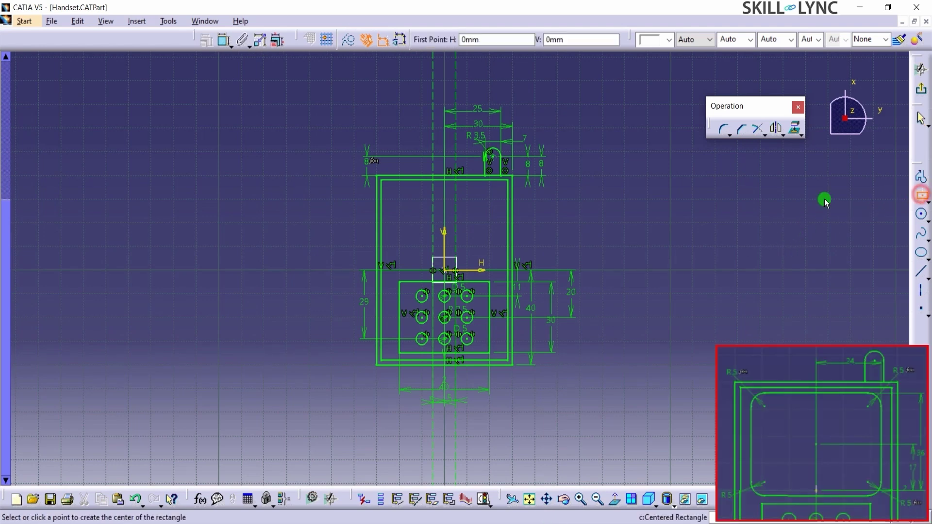
pyautogui.scroll(5, 643, 264)
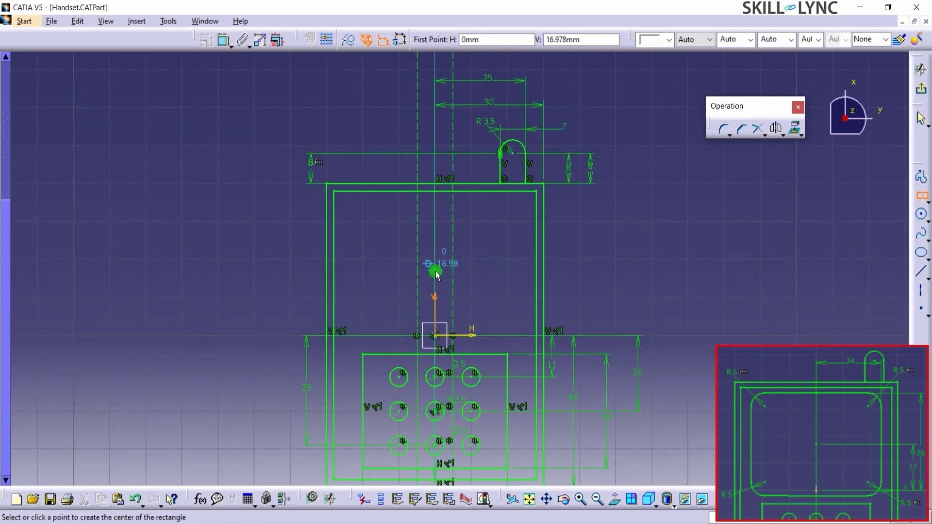
pyautogui.click(439, 267)
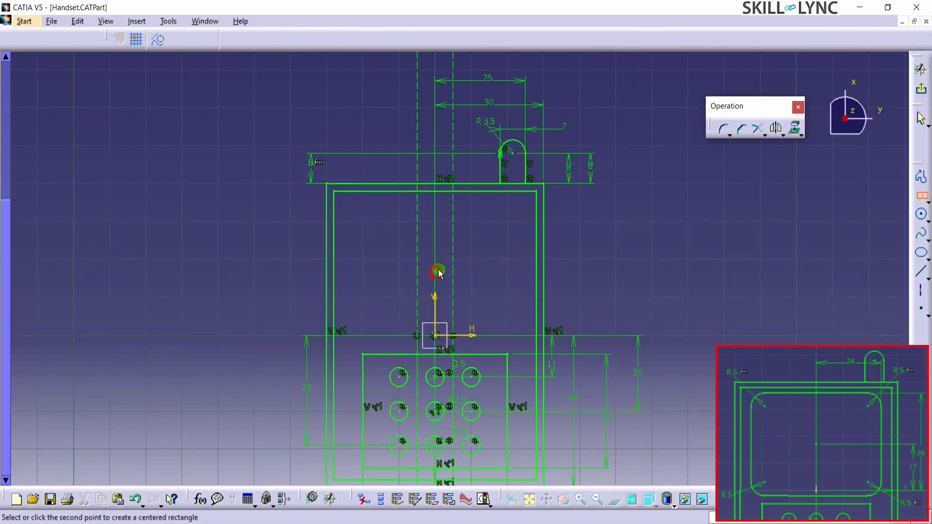
pyautogui.click(505, 345)
pyautogui.click(643, 301)
# Step: Dimension the new rectangle's centre point from the horizontal axis and set the distance to 17 mm
pyautogui.click(272, 39)
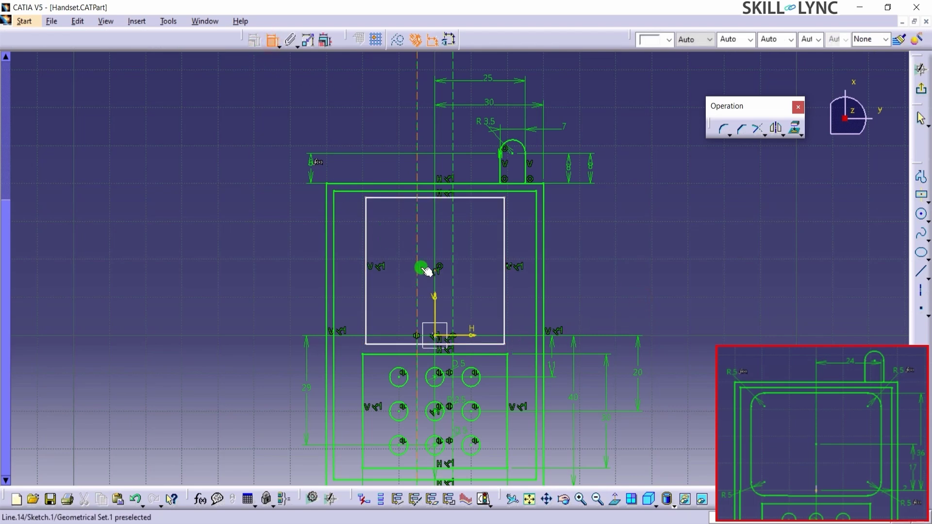
pyautogui.click(437, 271)
pyautogui.click(466, 339)
pyautogui.click(607, 307)
pyautogui.doubleClick(610, 306)
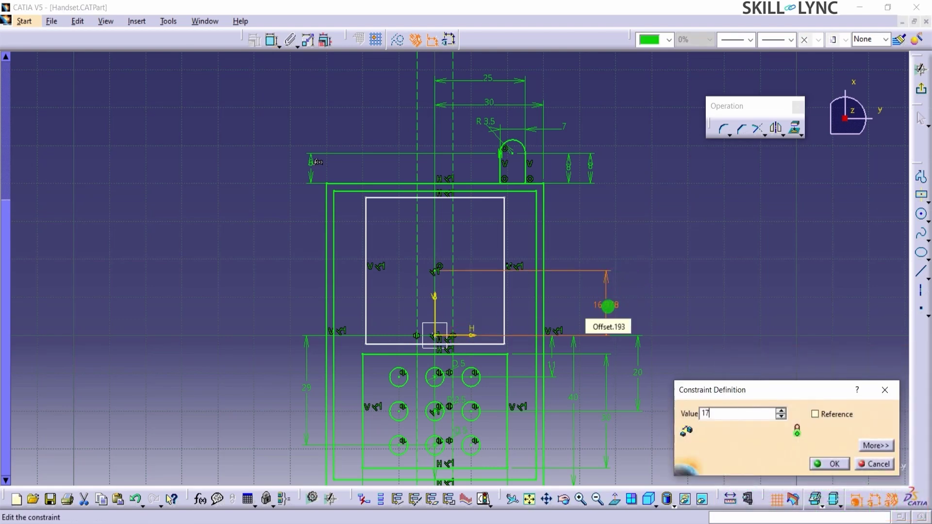
pyautogui.press('Return')
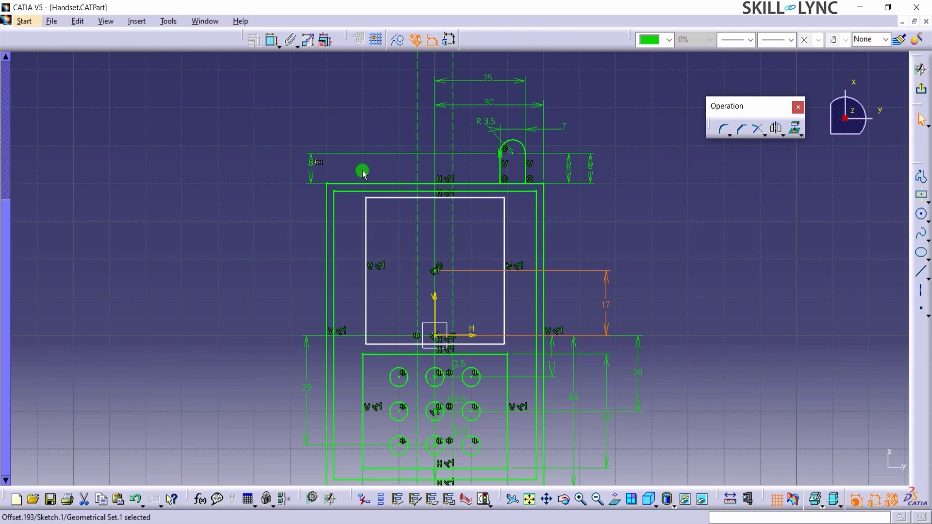
# Step: Dimension the rectangle's centre point to its lower edge and set the distance to 18 mm
pyautogui.click(273, 40)
pyautogui.click(441, 273)
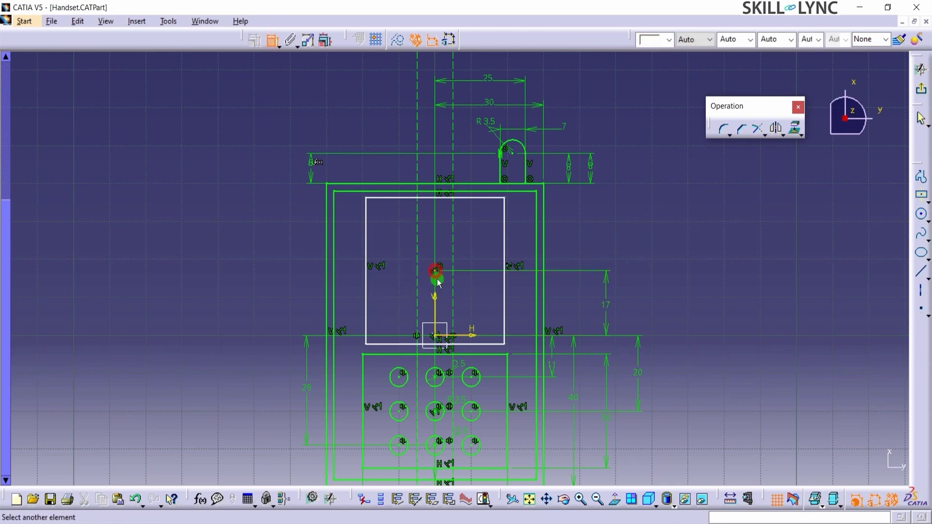
pyautogui.click(472, 344)
pyautogui.click(639, 309)
pyautogui.doubleClick(653, 302)
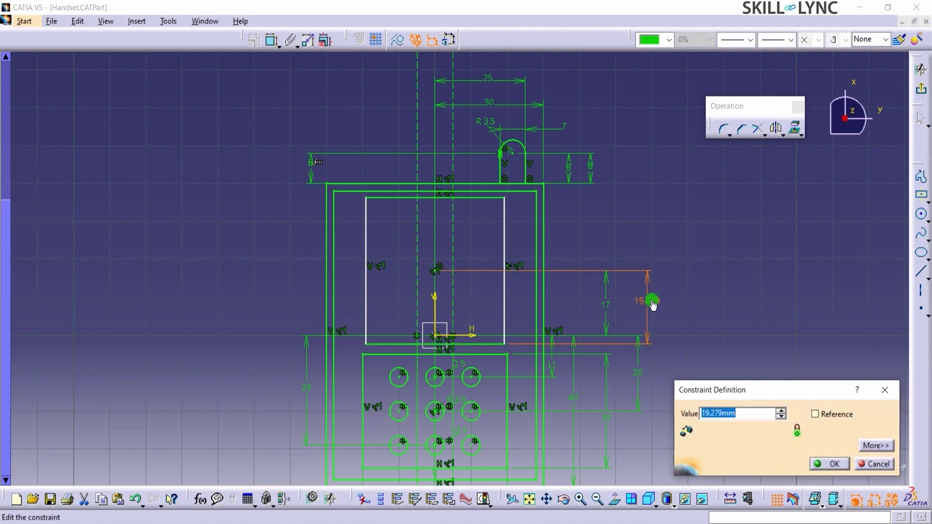
pyautogui.write('18')
pyautogui.press('Return')
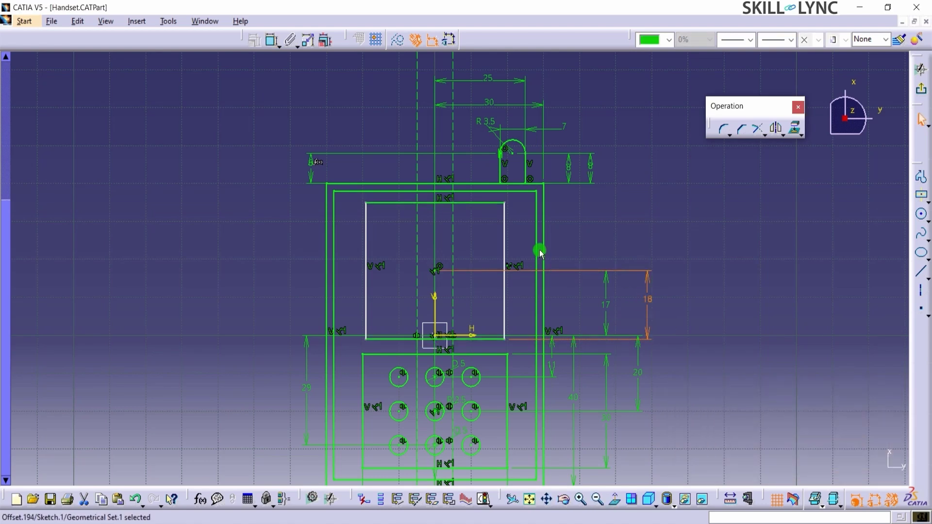
# Step: Dimension the rectangle's centre point to its right edge at 24 mm and place the dimension text outside the handset outline
pyautogui.click(437, 270)
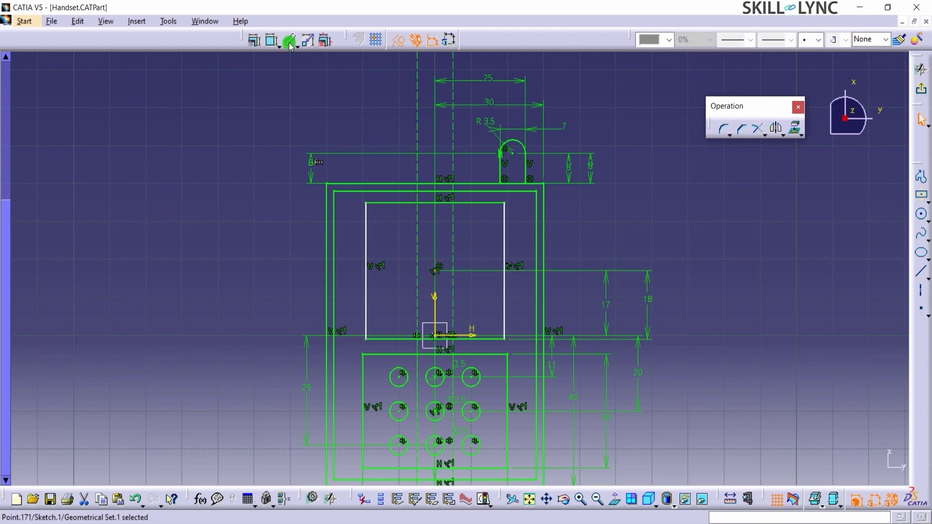
pyautogui.click(272, 40)
pyautogui.click(504, 246)
pyautogui.click(476, 247)
pyautogui.doubleClick(475, 246)
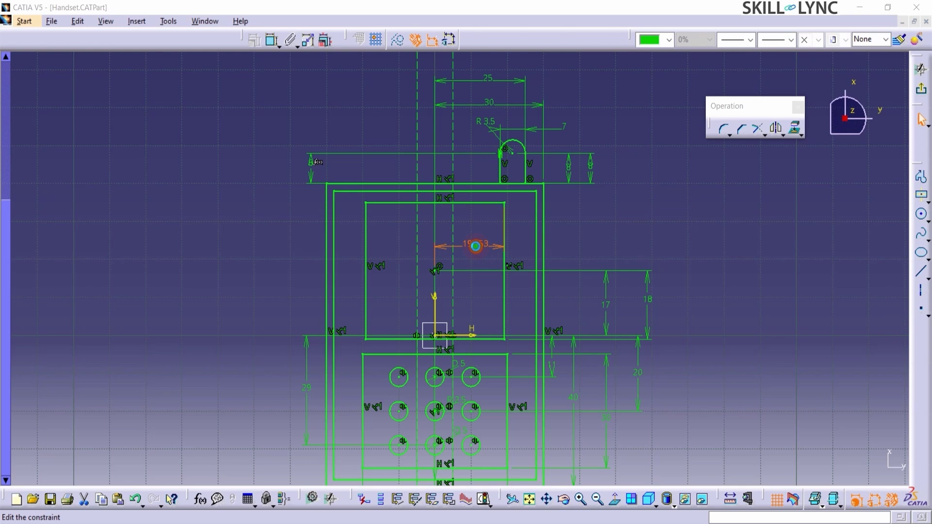
pyautogui.write('24')
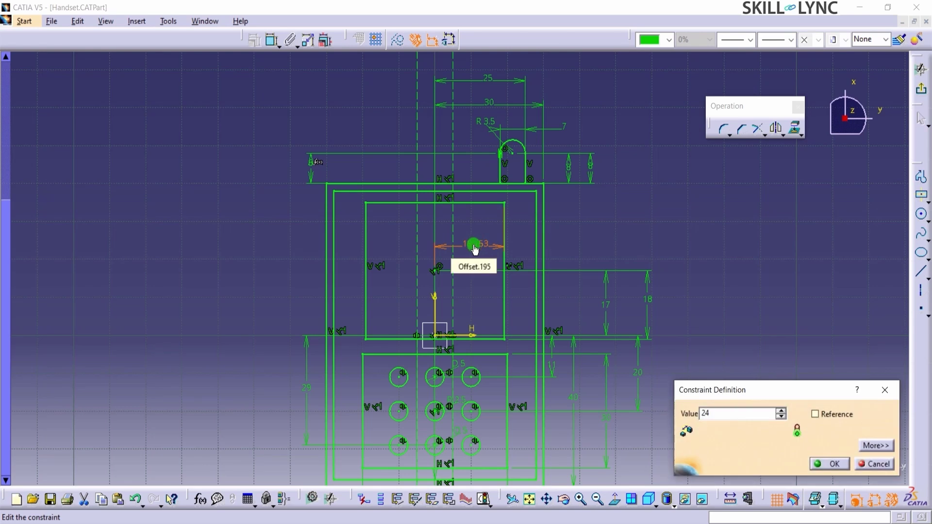
pyautogui.press('Return')
pyautogui.moveTo(467, 250); pyautogui.dragTo(593, 246)
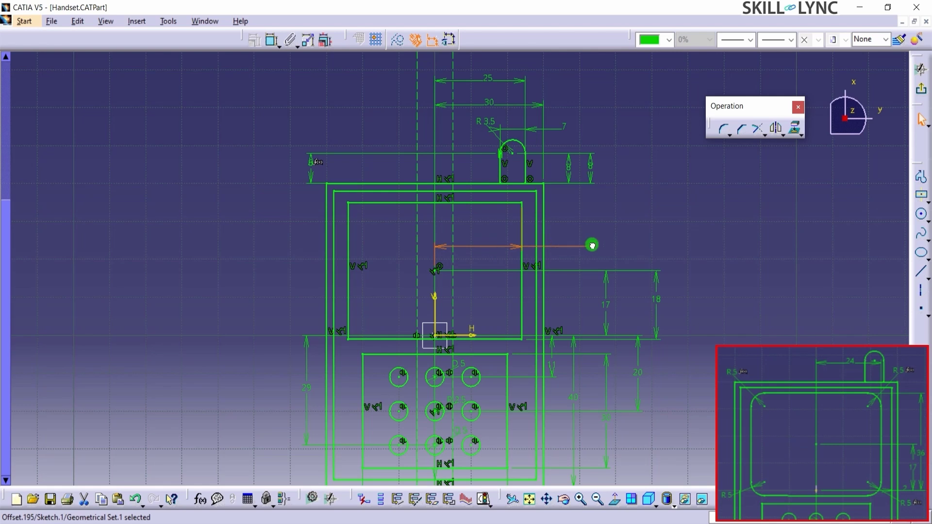
pyautogui.click(678, 214)
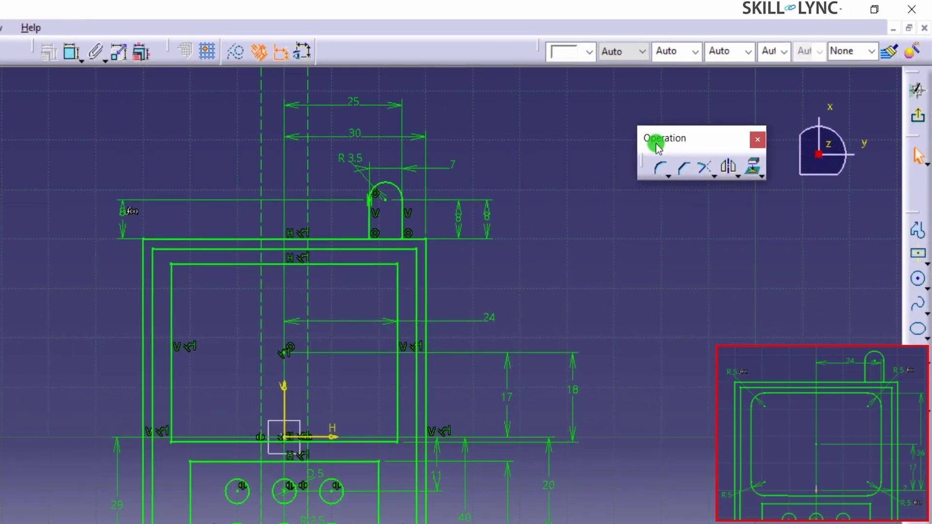
# Step: Round all four corners of the screen rectangle with the Corner tool, using freehand radii of about 6 to 8 mm
pyautogui.click(660, 181)
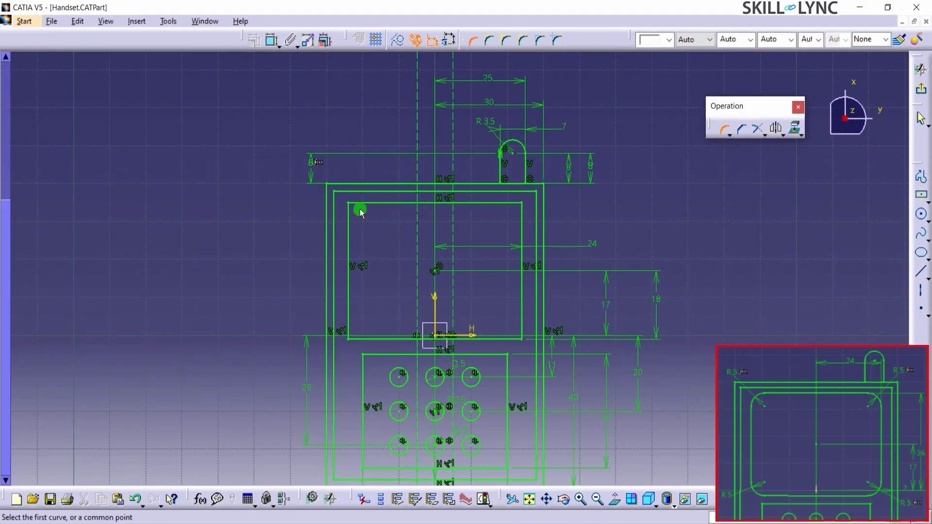
pyautogui.click(353, 207)
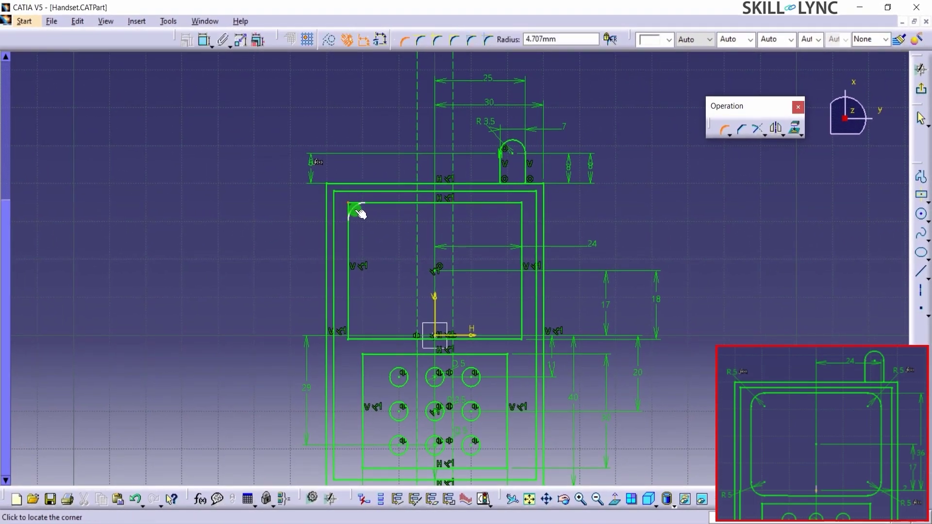
pyautogui.click(360, 213)
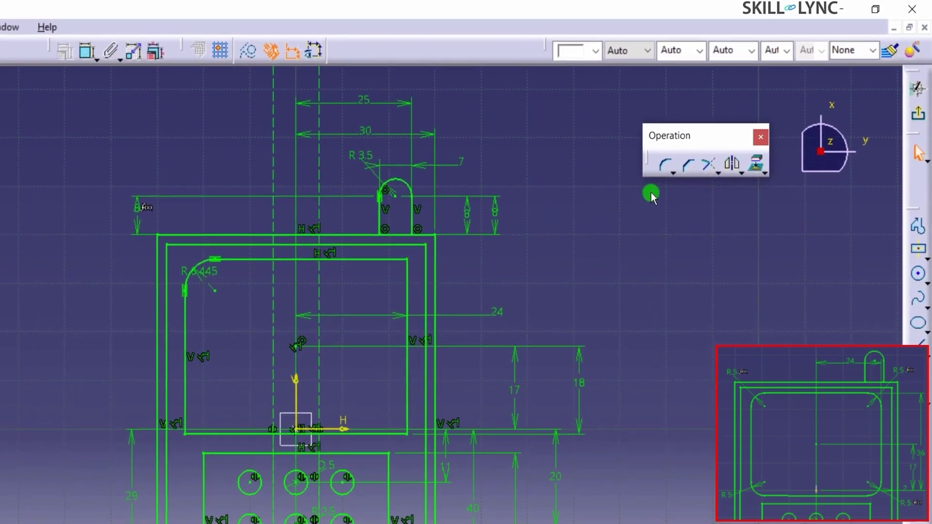
pyautogui.click(664, 165)
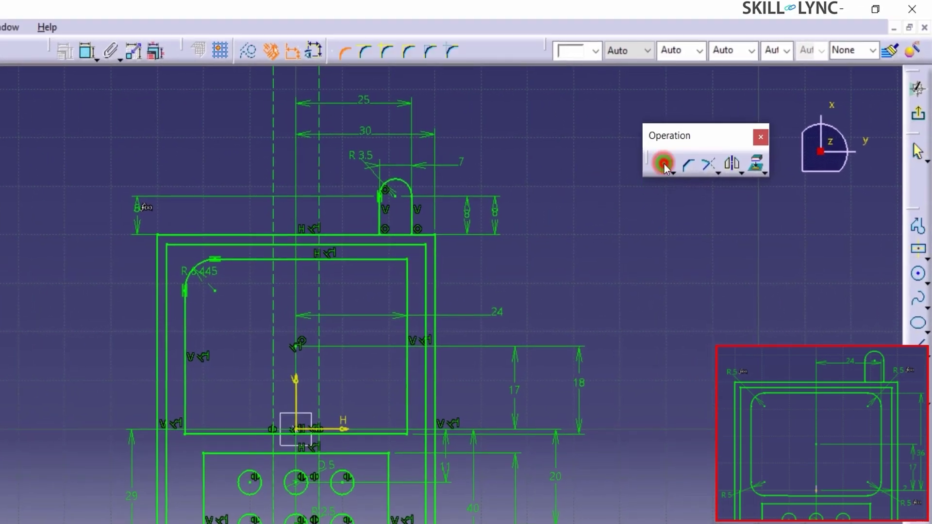
pyautogui.click(407, 261)
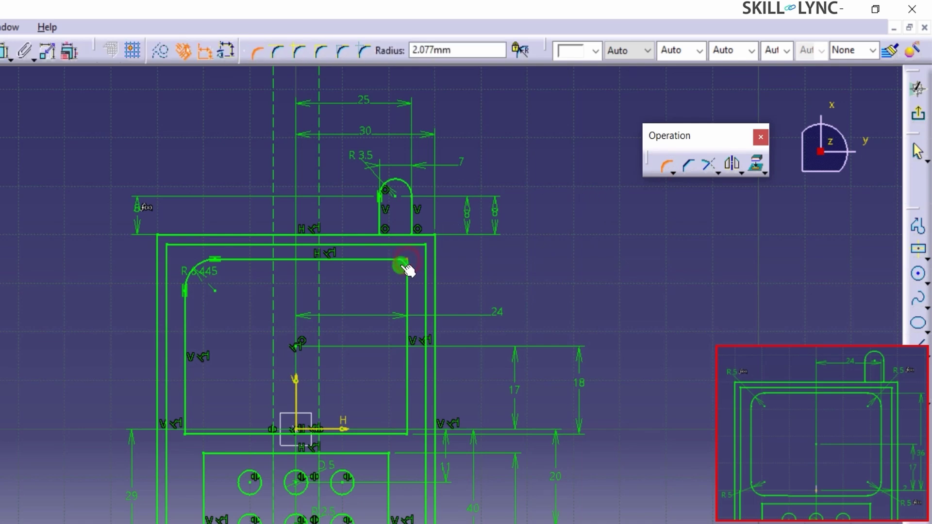
pyautogui.click(406, 270)
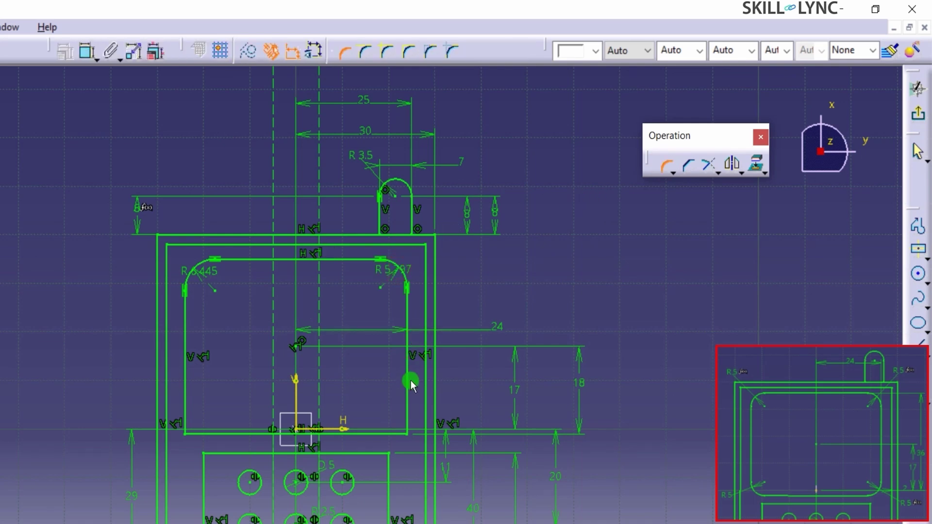
pyautogui.click(402, 429)
pyautogui.click(404, 425)
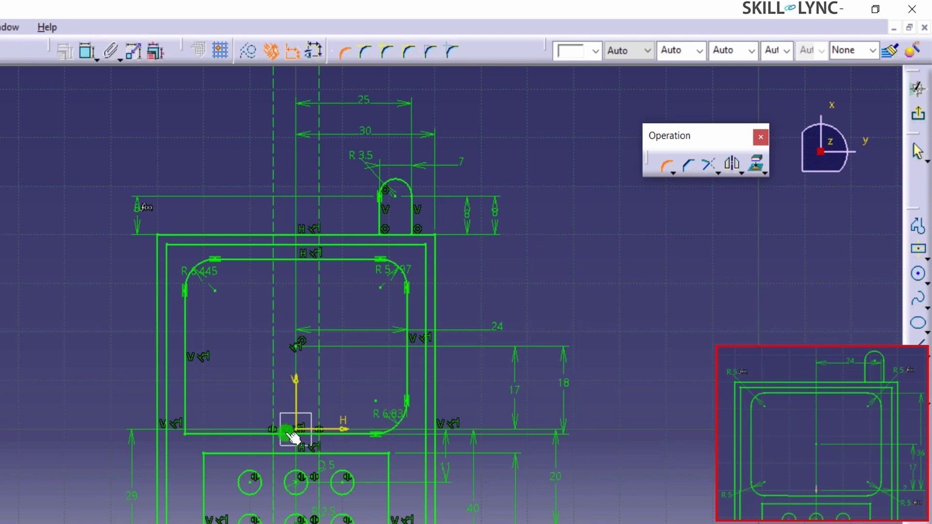
pyautogui.click(185, 434)
pyautogui.click(196, 422)
# Step: Place the upper-left corner's radius dimension outside the handset and set the radius to 5 mm
pyautogui.moveTo(204, 277); pyautogui.dragTo(123, 256)
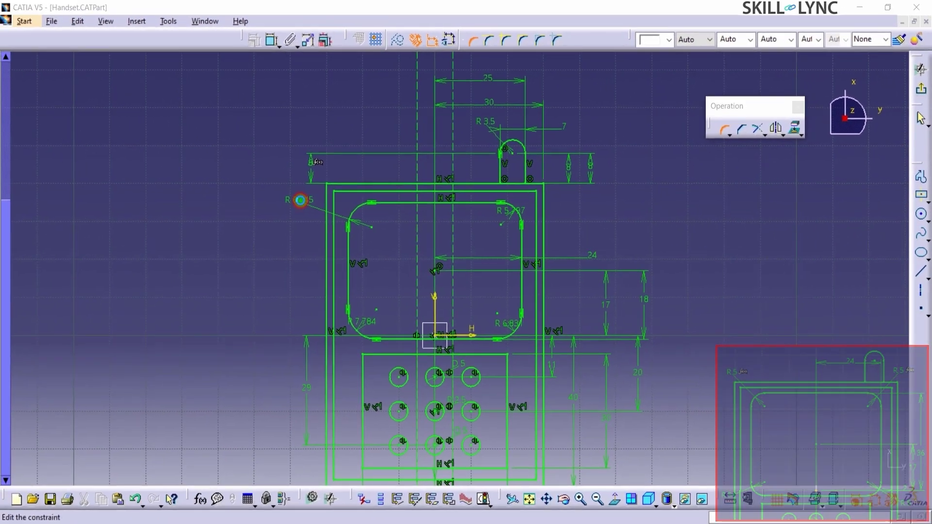
pyautogui.doubleClick(300, 200)
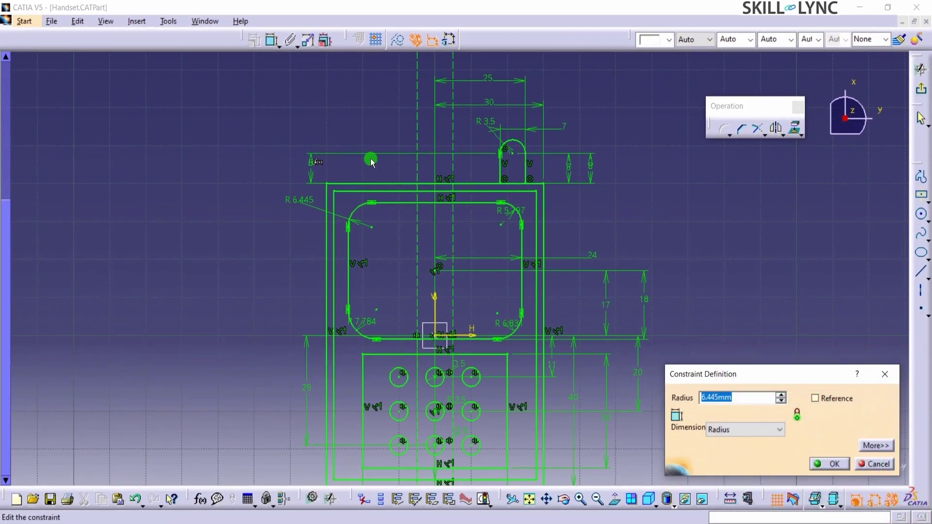
pyautogui.write('5')
pyautogui.press('Return')
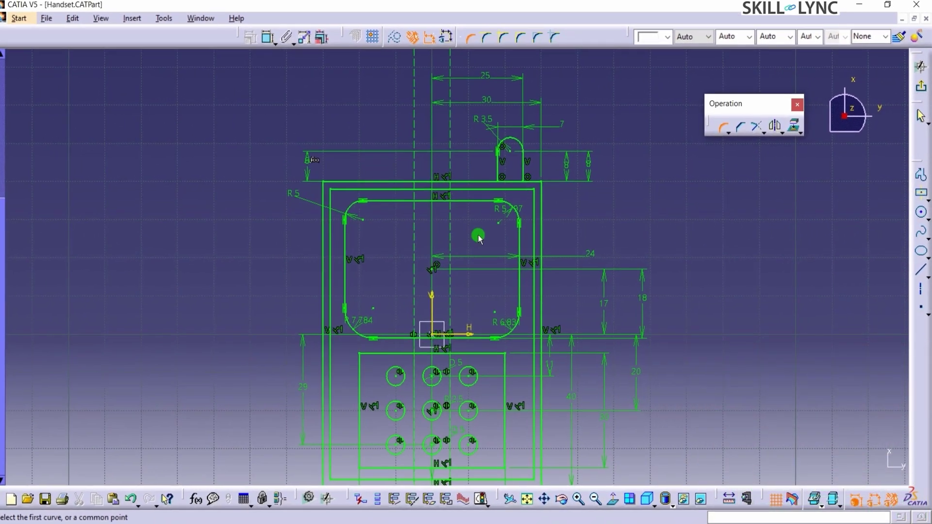
# Step: Move the upper-right corner's radius dimension outside the handset and link its value by formula to the upper-left corner radius
pyautogui.moveTo(466, 187); pyautogui.dragTo(556, 183)
pyautogui.doubleClick(557, 183)
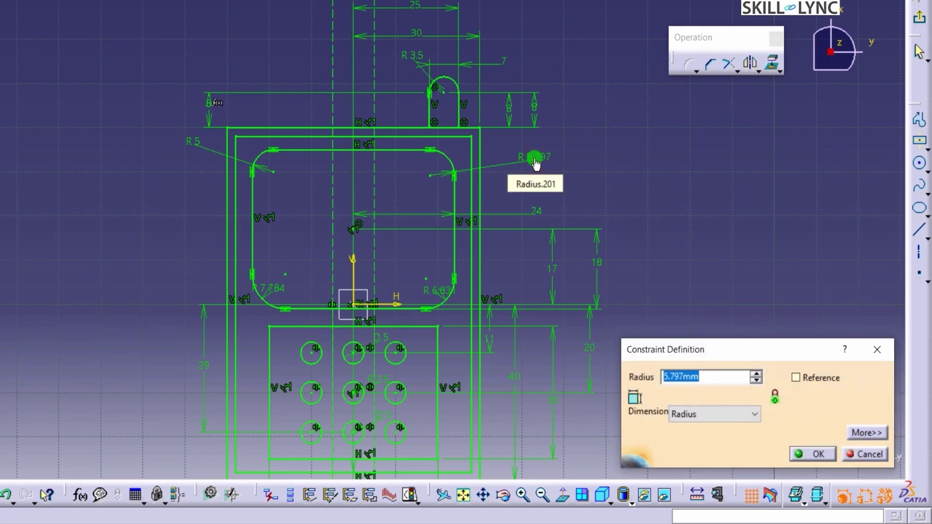
pyautogui.write('=')
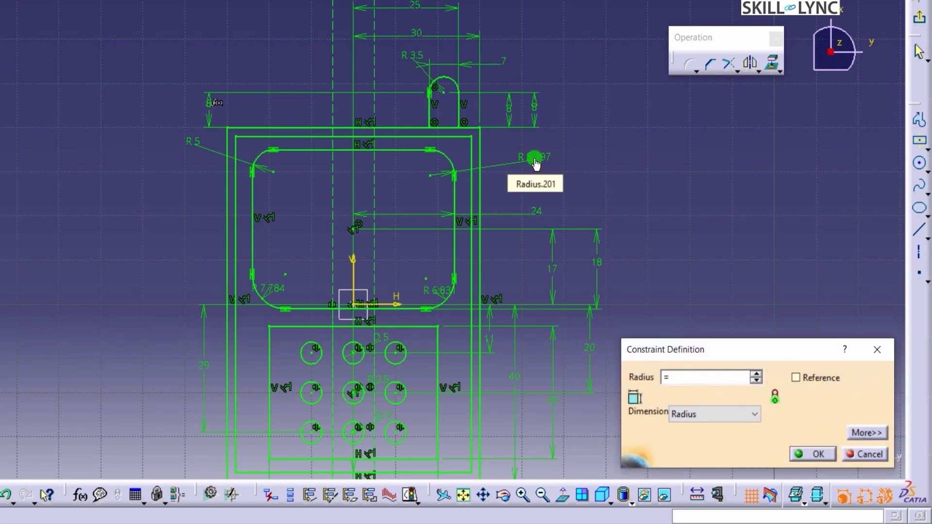
pyautogui.click(199, 146)
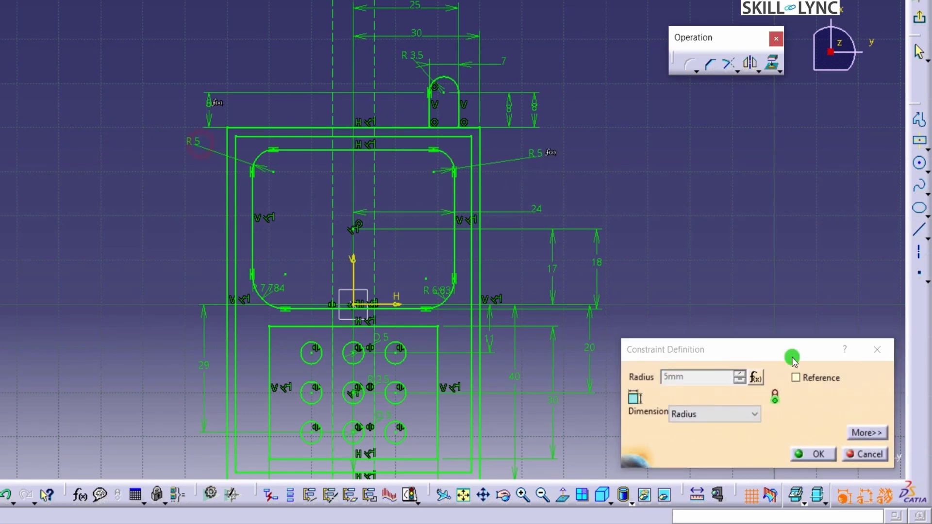
pyautogui.click(814, 453)
# Step: Move the lower-right corner's radius dimension outside the handset and link its value by formula to the upper-left corner radius
pyautogui.click(435, 290)
pyautogui.moveTo(450, 290); pyautogui.dragTo(623, 340)
pyautogui.doubleClick(617, 336)
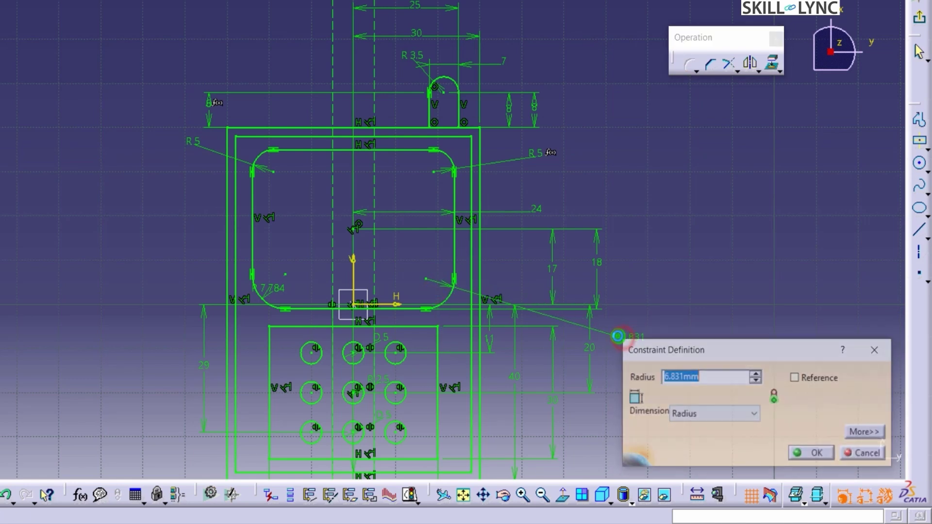
pyautogui.write('=')
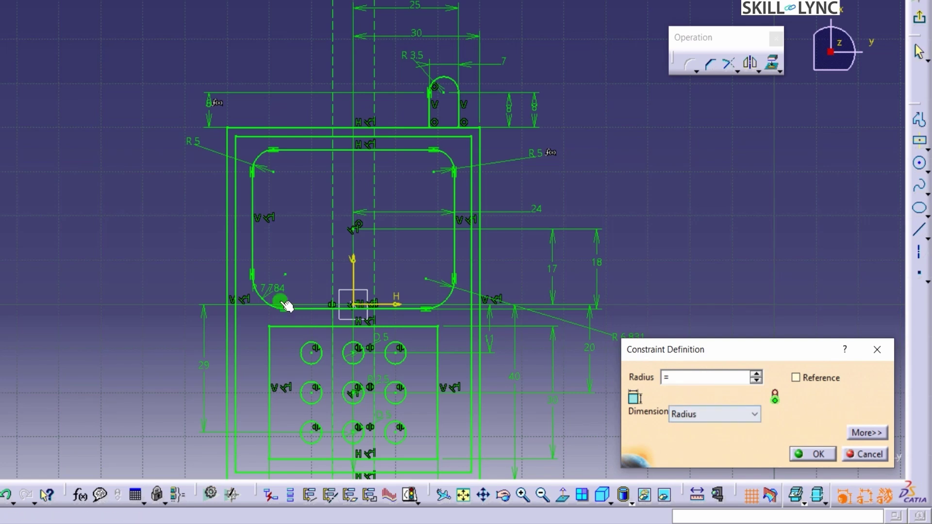
pyautogui.click(189, 143)
pyautogui.click(816, 455)
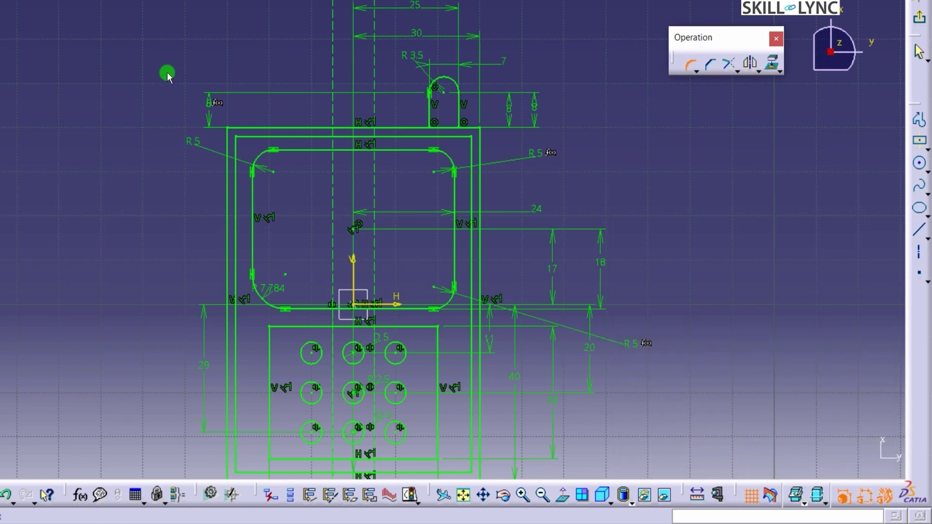
# Step: Move the lower-left corner's radius dimension outside the handset and link its value by formula to the upper-left corner radius
pyautogui.moveTo(271, 289); pyautogui.dragTo(136, 365)
pyautogui.doubleClick(143, 357)
pyautogui.write('5')
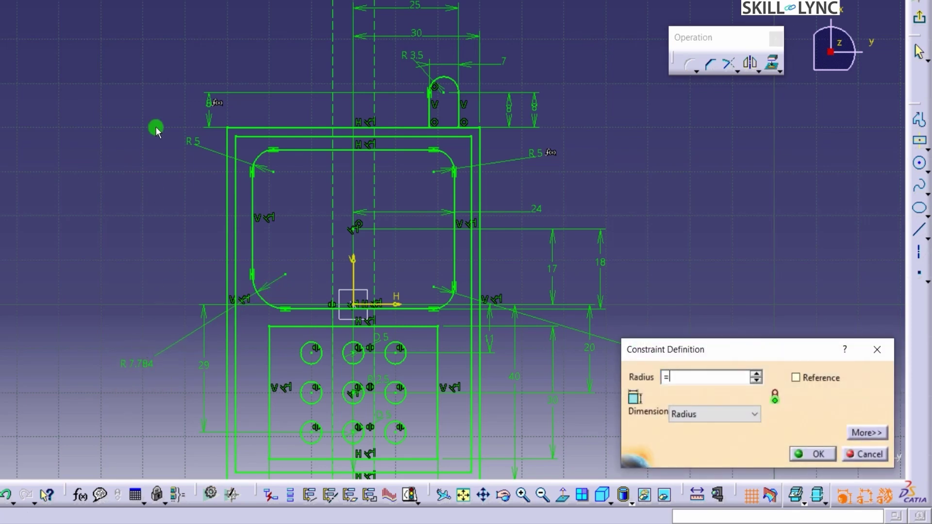
pyautogui.click(194, 142)
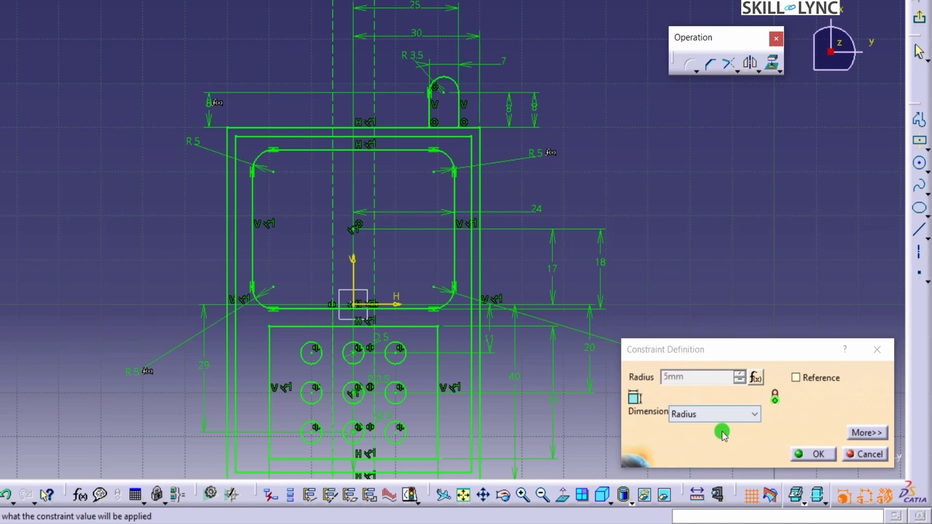
pyautogui.click(814, 455)
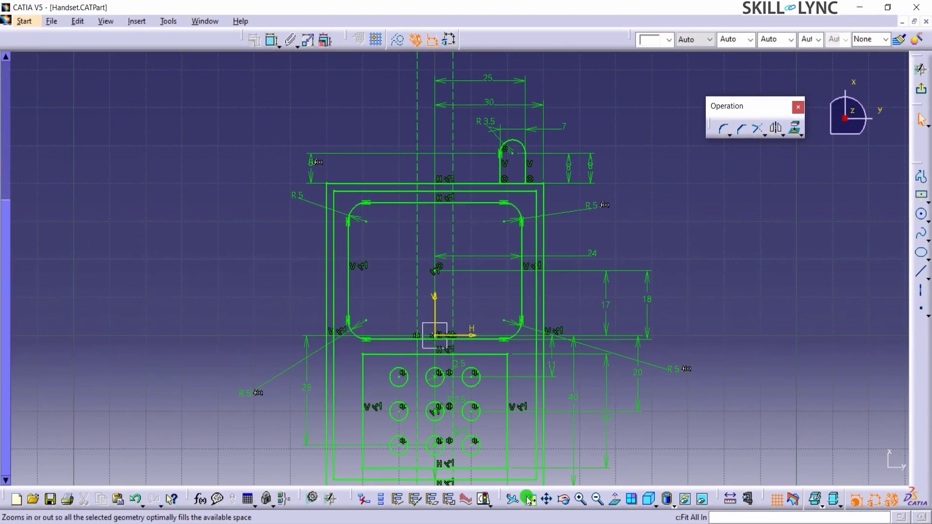
# Step: Fit the whole handset sketch in view and hide the display of its dimensional and geometrical constraints
pyautogui.click(528, 498)
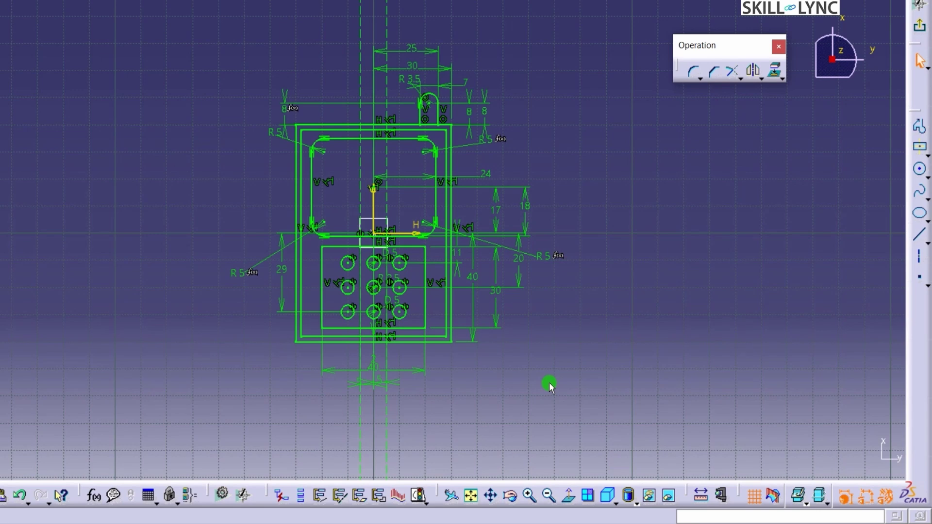
pyautogui.click(863, 498)
pyautogui.click(886, 498)
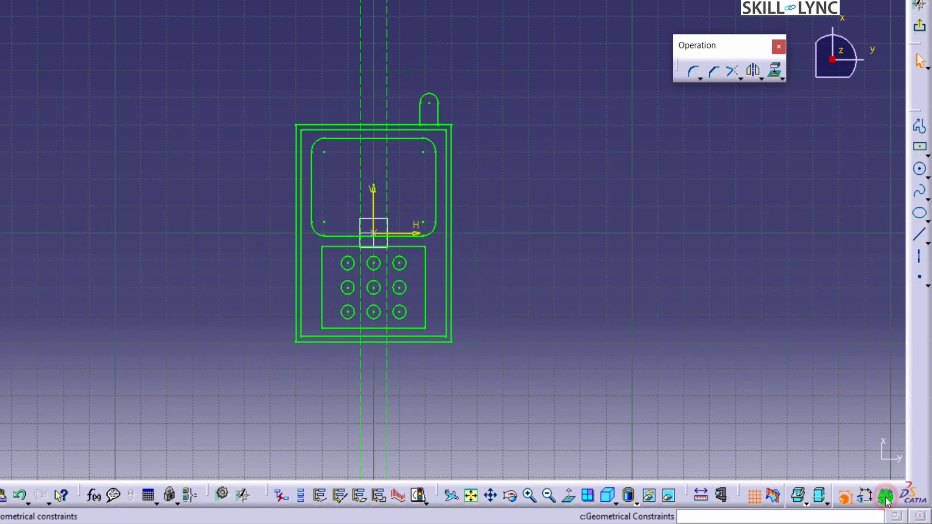
pyautogui.click(623, 329)
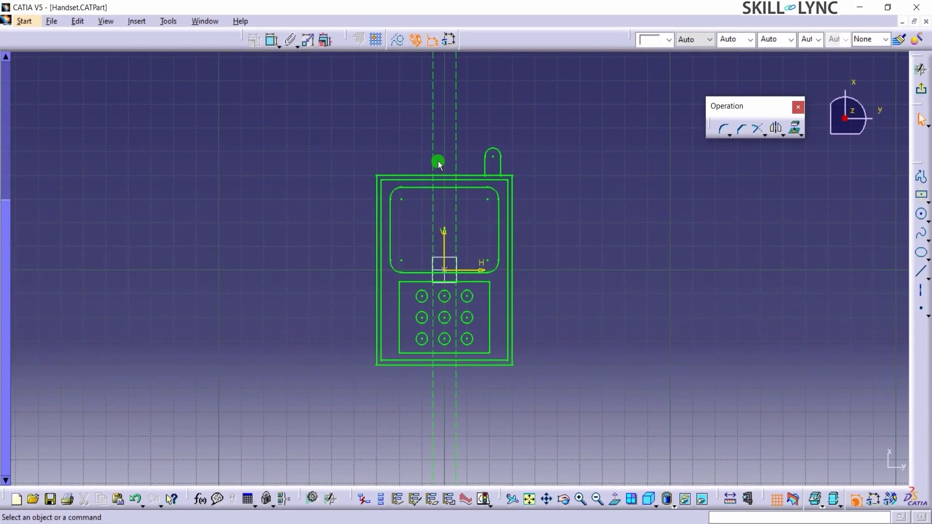
# Step: Hide the left vertical construction line, check it in the hidden space and return to the visible space
pyautogui.click(430, 159)
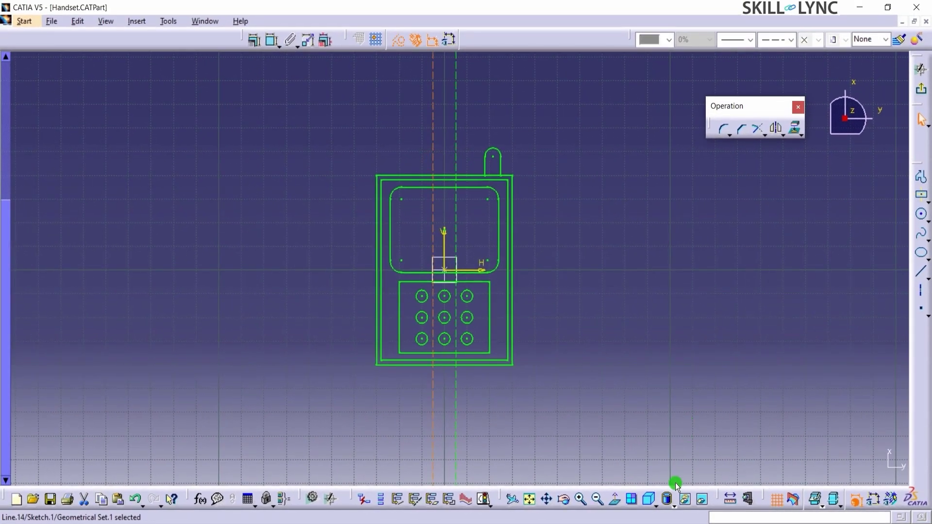
pyautogui.click(687, 500)
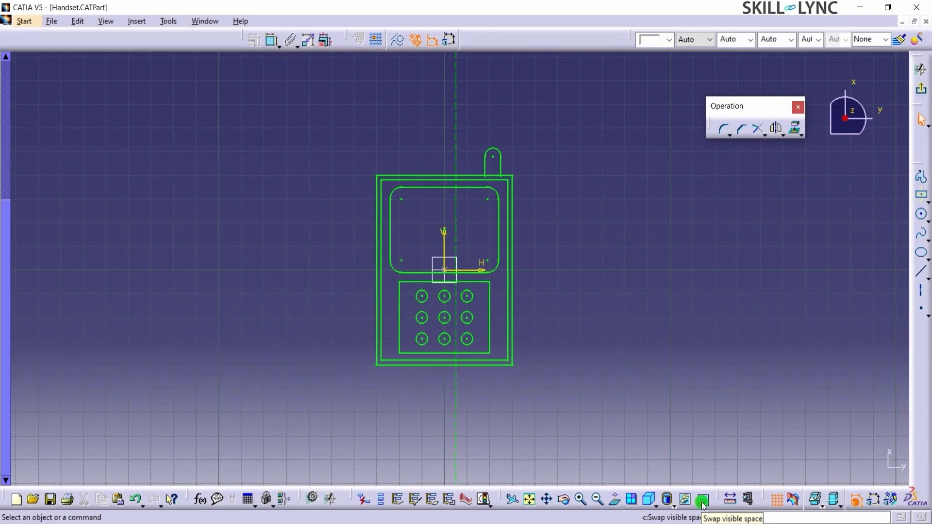
pyautogui.click(702, 500)
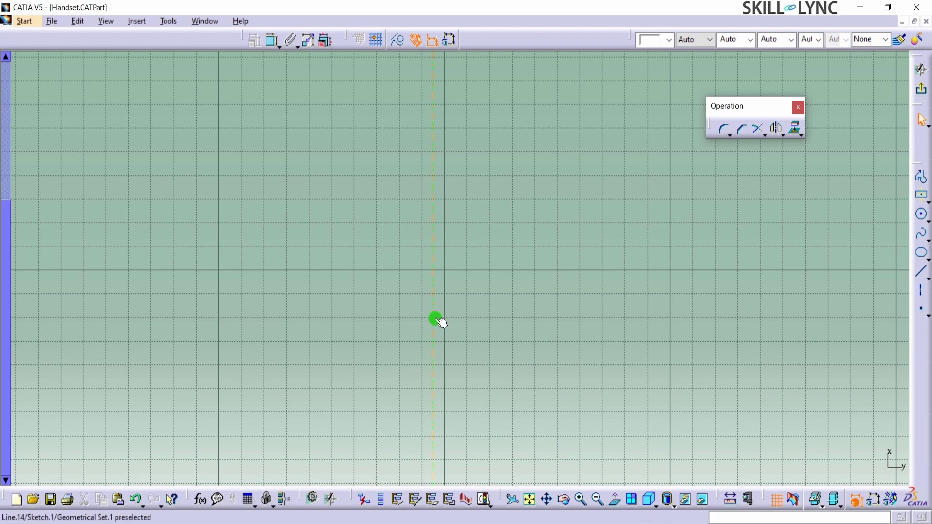
pyautogui.click(704, 501)
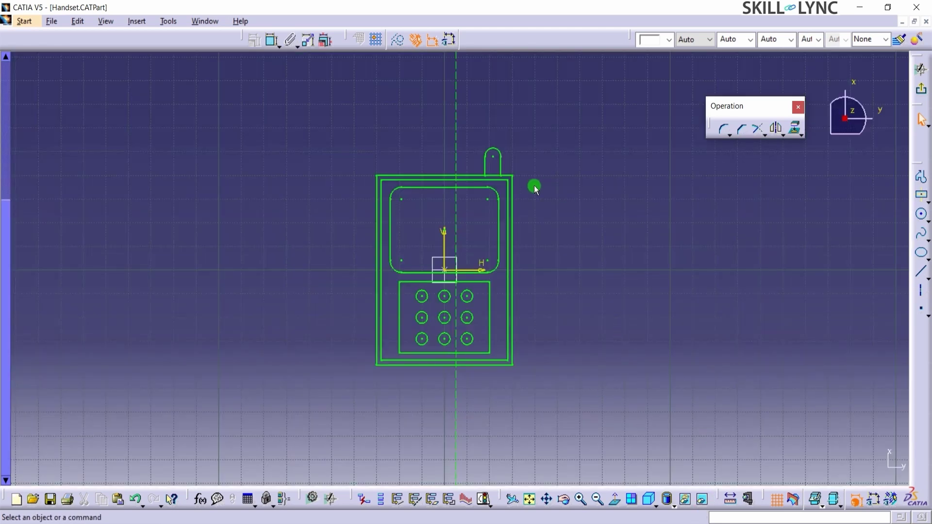
# Step: Look up the accelerator of the Hide/Show command among the View commands in the Customize settings
pyautogui.click(175, 23)
pyautogui.click(193, 136)
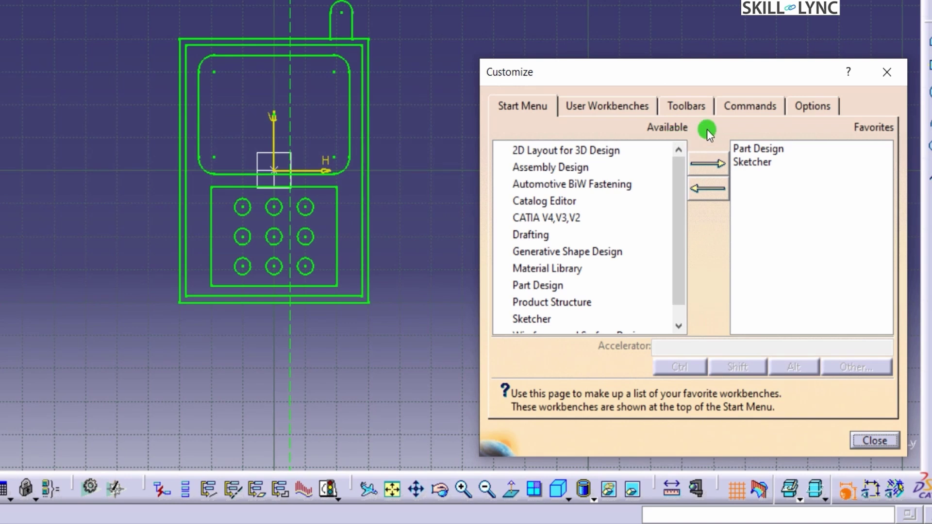
pyautogui.click(755, 105)
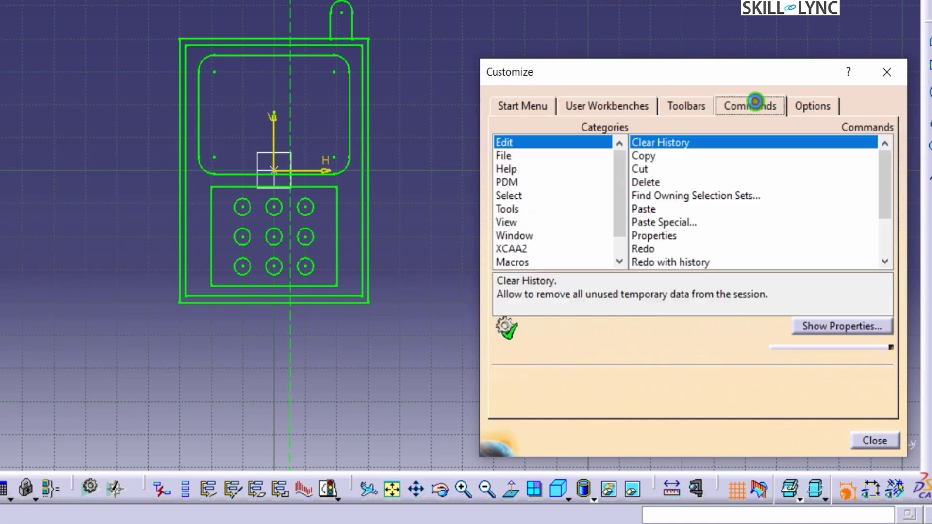
pyautogui.click(519, 222)
pyautogui.scroll(-8, 724, 235)
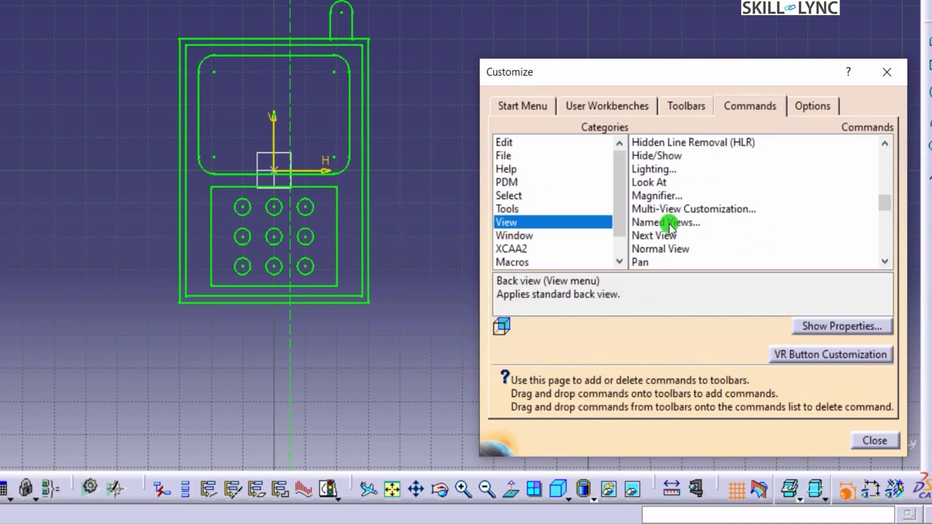
pyautogui.scroll(3, 680, 228)
pyautogui.click(663, 196)
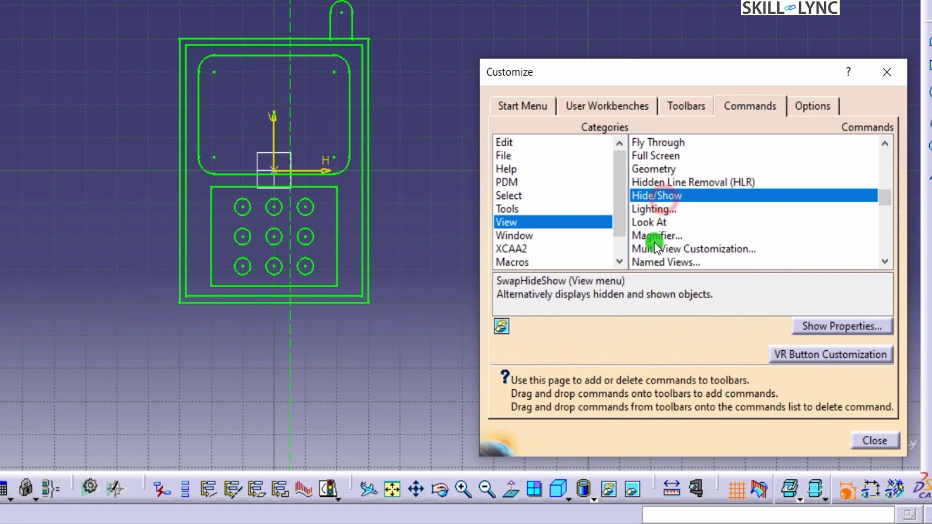
pyautogui.click(808, 326)
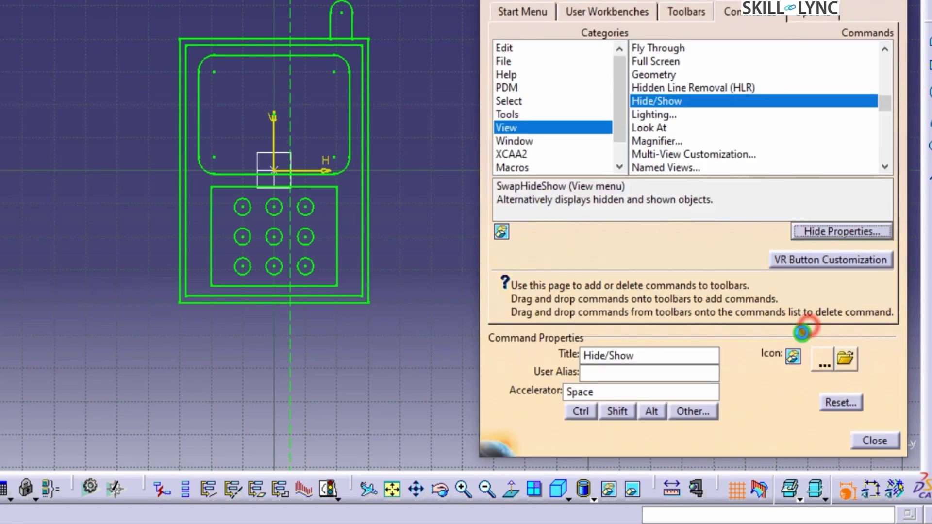
pyautogui.doubleClick(601, 388)
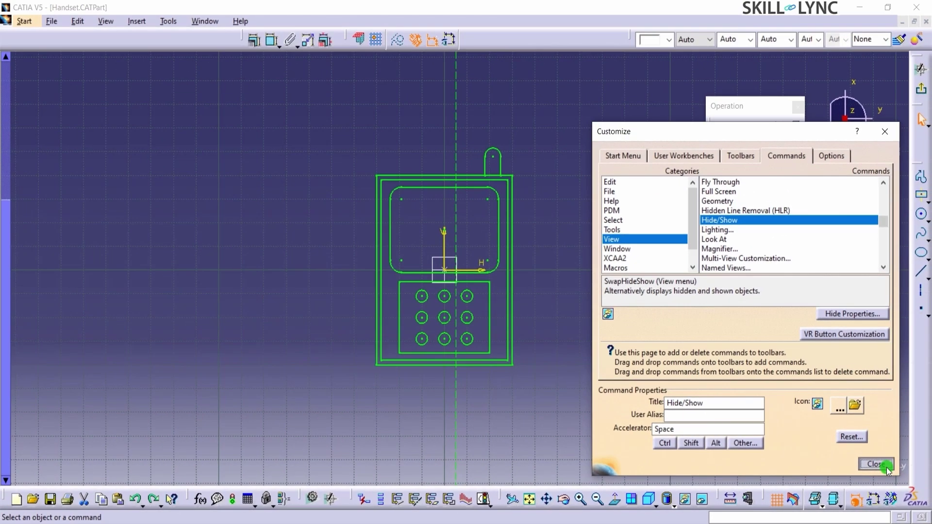
pyautogui.click(887, 443)
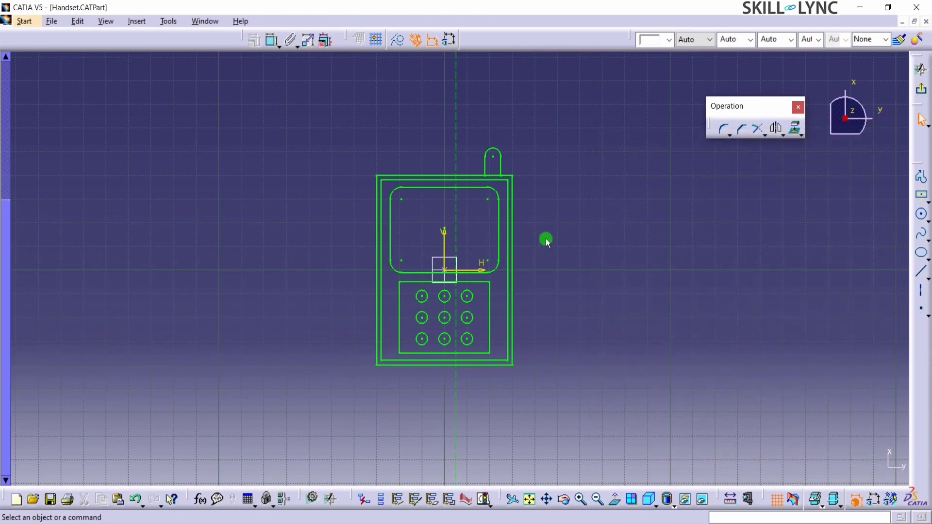
# Step: Hide the remaining vertical construction line and dock the floating Operation toolbar with the other toolbars
pyautogui.click(460, 133)
pyautogui.press('space')
pyautogui.click(457, 138)
pyautogui.click(510, 132)
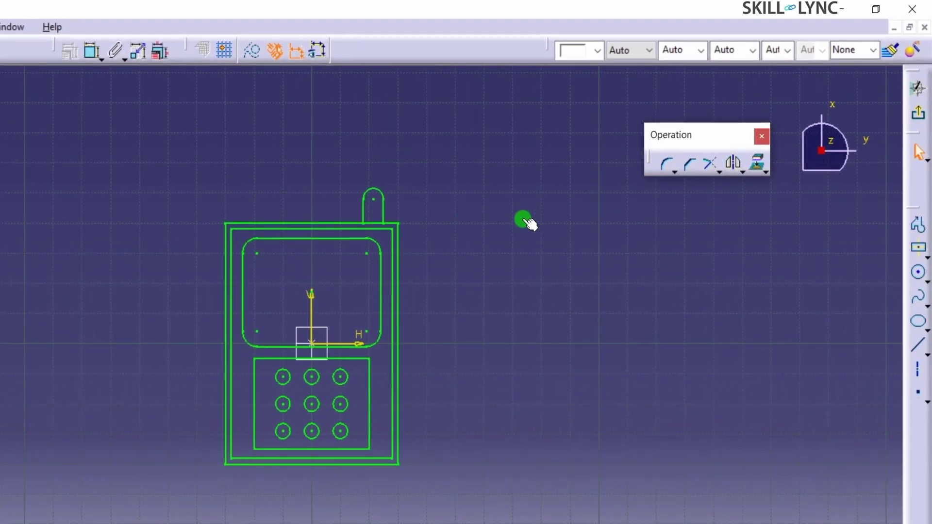
pyautogui.moveTo(671, 125); pyautogui.dragTo(470, 38)
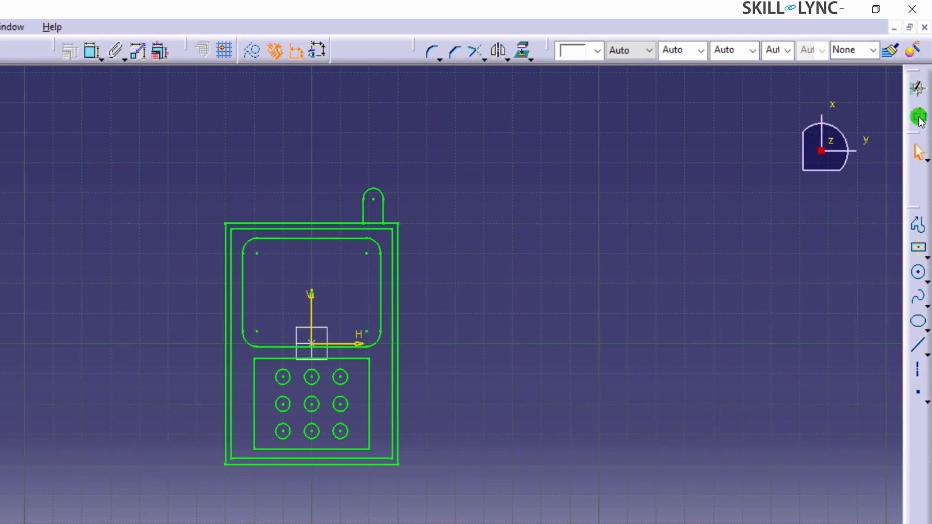
# Step: Exit the handset sketch and show the specification tree with Sketch.1
pyautogui.click(919, 119)
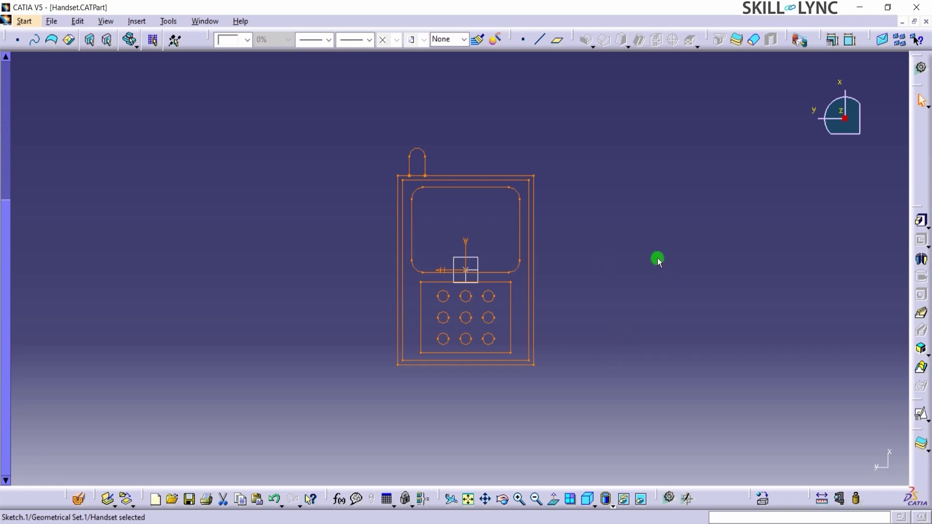
pyautogui.press('F3')
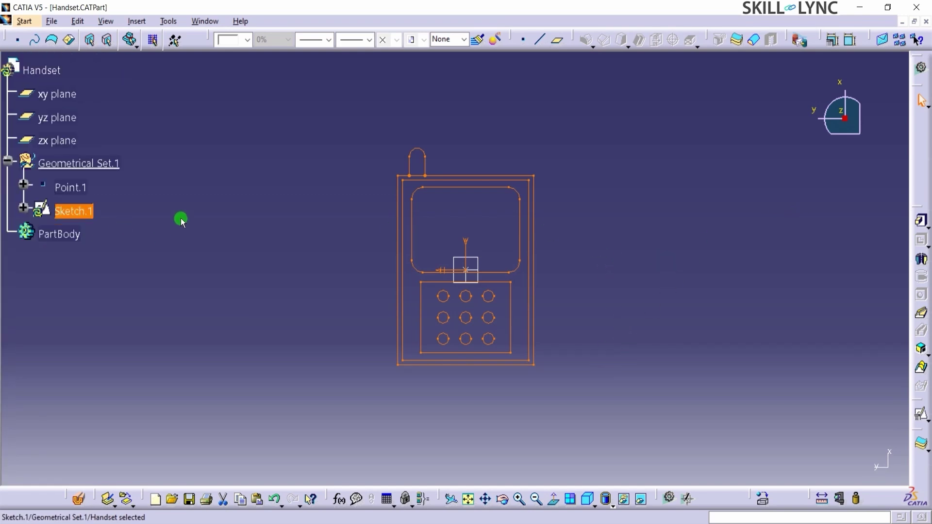
pyautogui.click(75, 212)
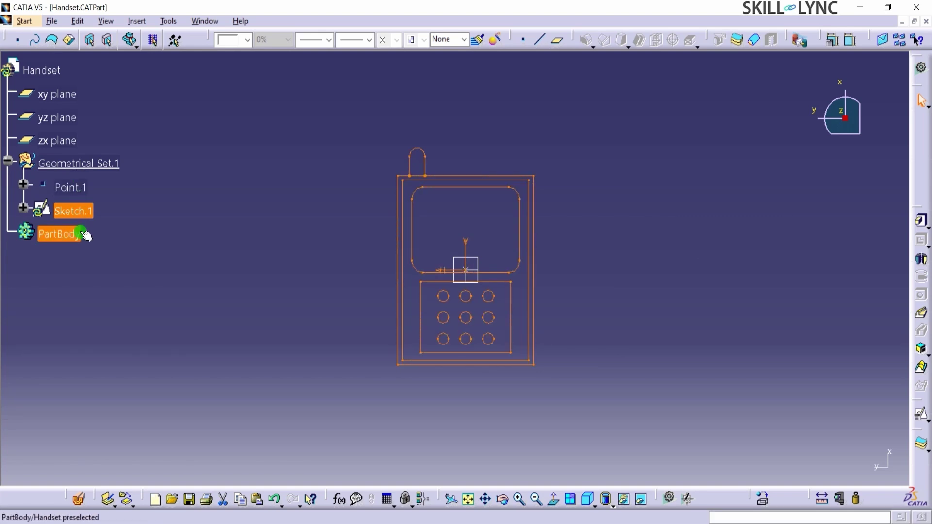
pyautogui.click(113, 271)
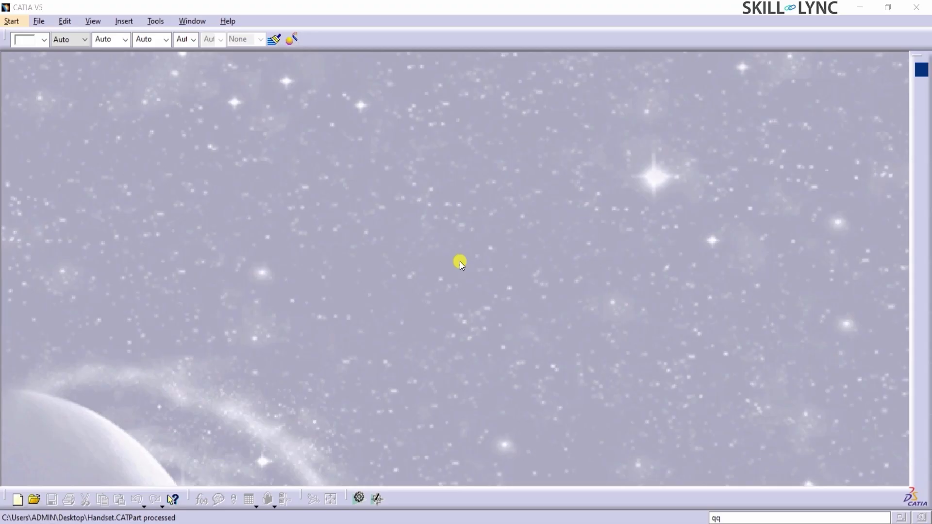
# Step: Create a new Sketcher part named Wheel Cover with a geometrical set and without hybrid design
pyautogui.click(11, 21)
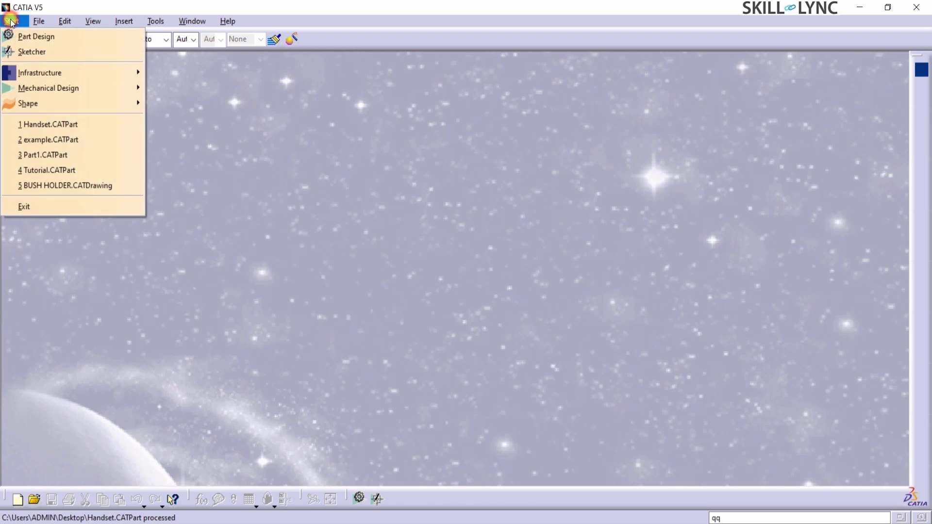
pyautogui.moveTo(40, 90)
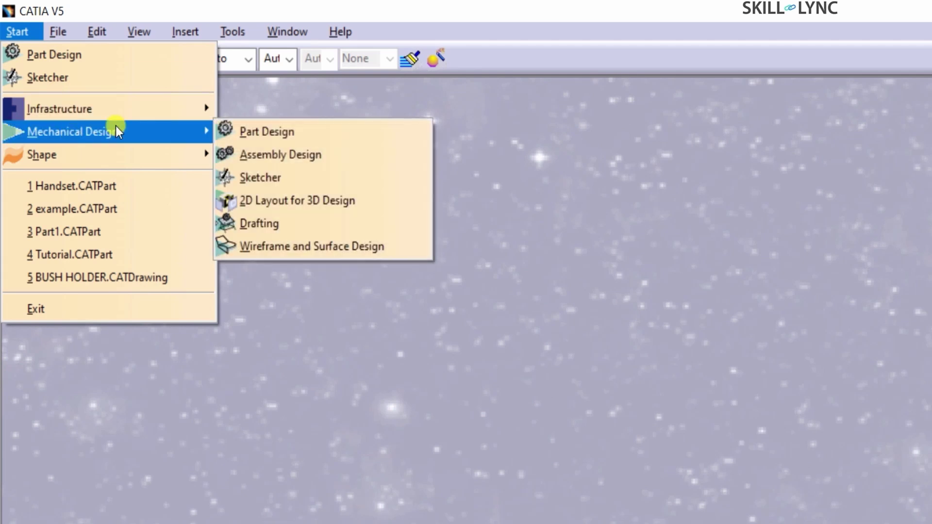
pyautogui.click(245, 177)
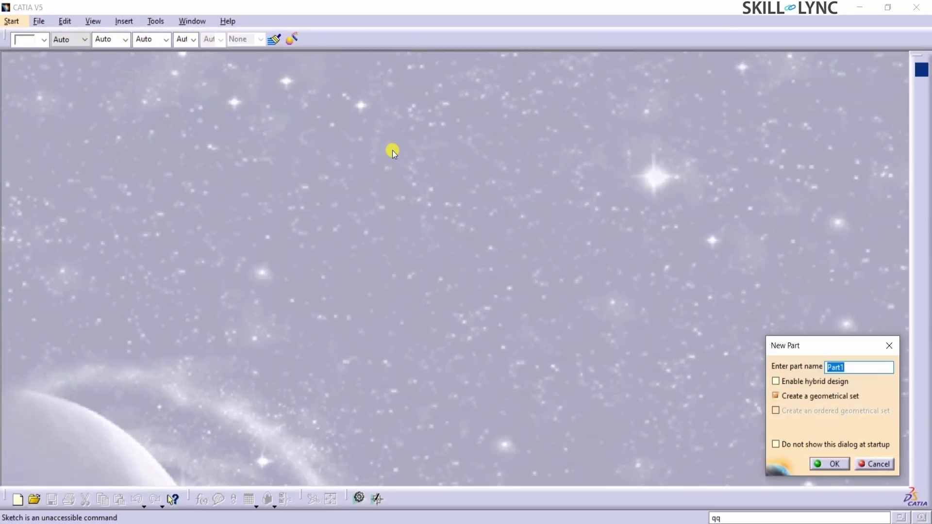
pyautogui.write('Wheel C')
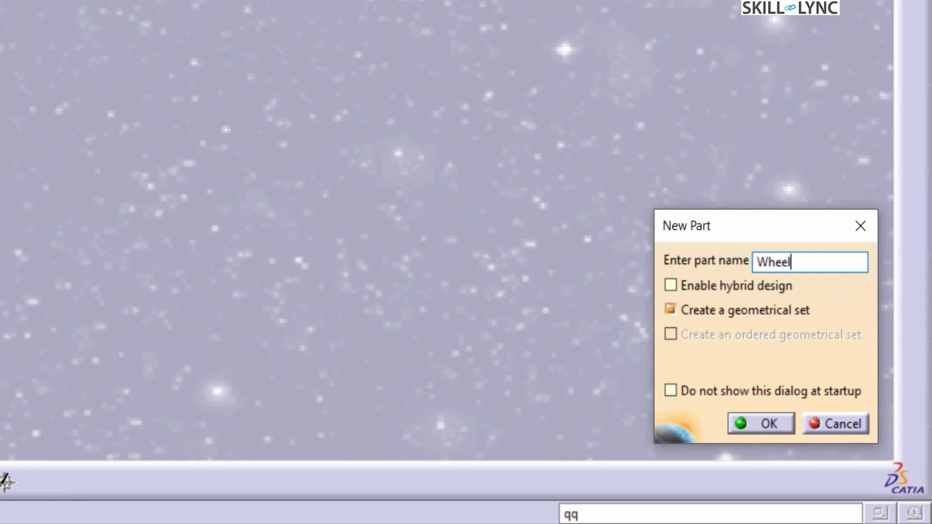
pyautogui.write('over')
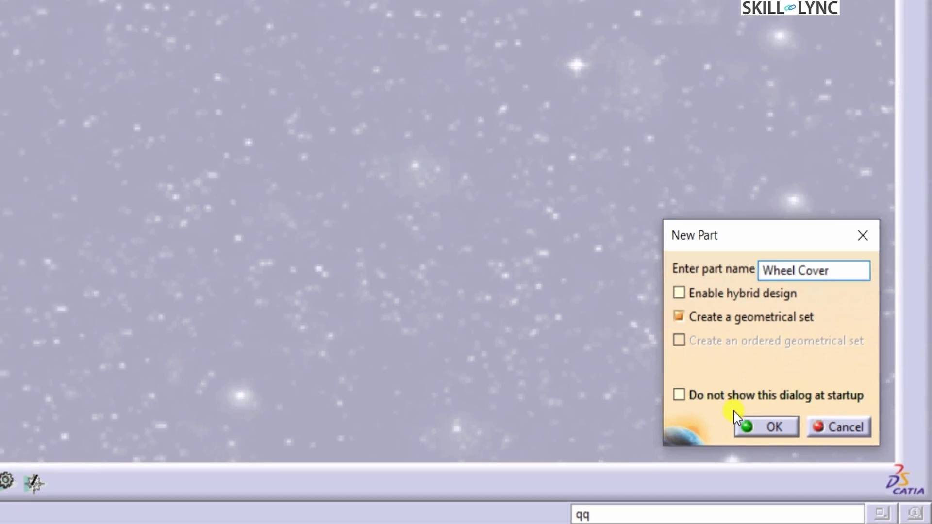
pyautogui.click(766, 427)
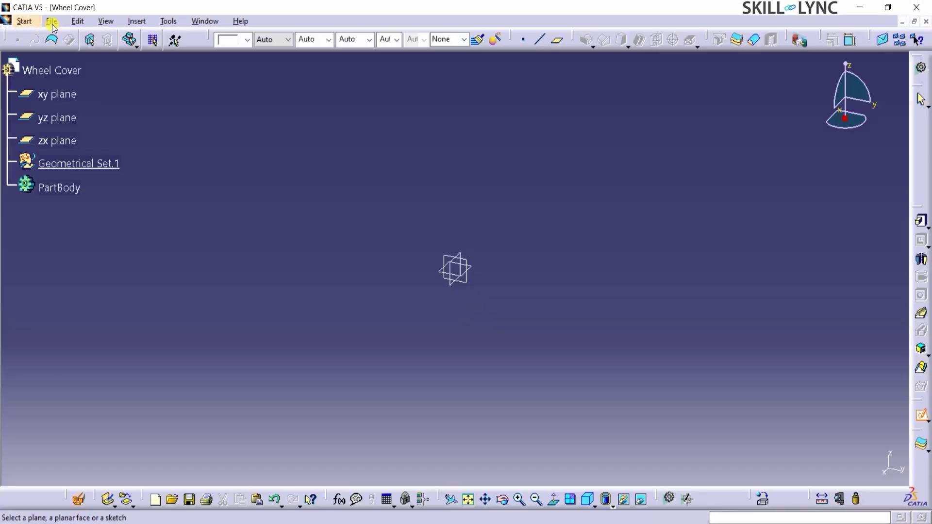
# Step: Save the new part on the Desktop as a CATPart file named Wheel Cover
pyautogui.click(52, 22)
pyautogui.click(62, 99)
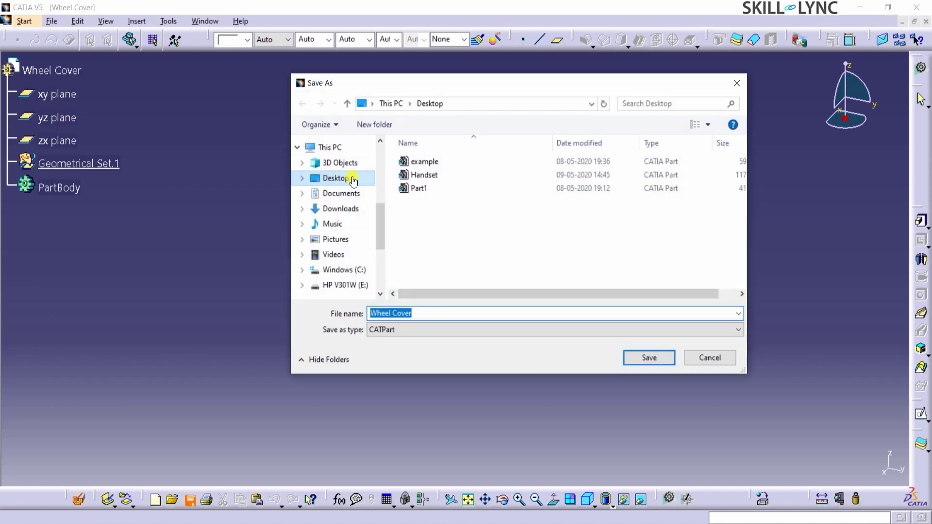
pyautogui.click(650, 357)
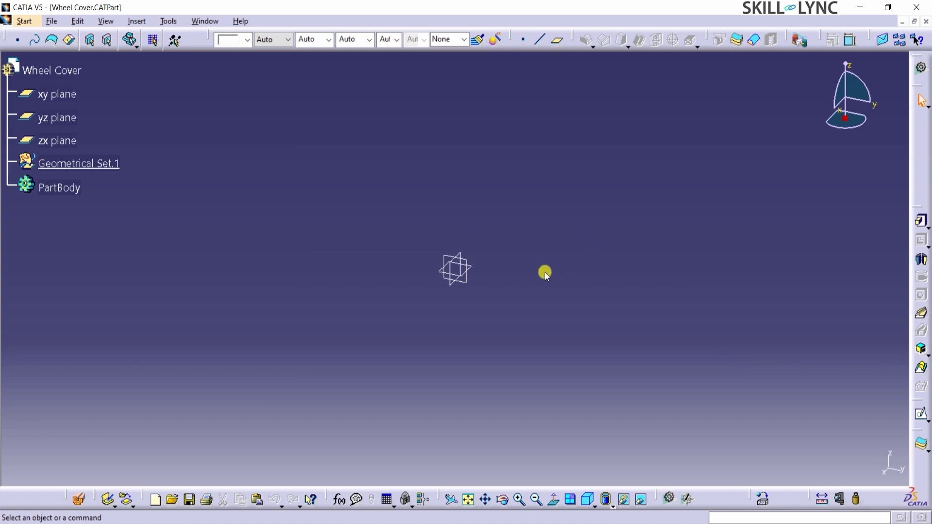
# Step: Create a reference point by coordinates at the origin with X, Y and Z at 0 mm
pyautogui.click(522, 40)
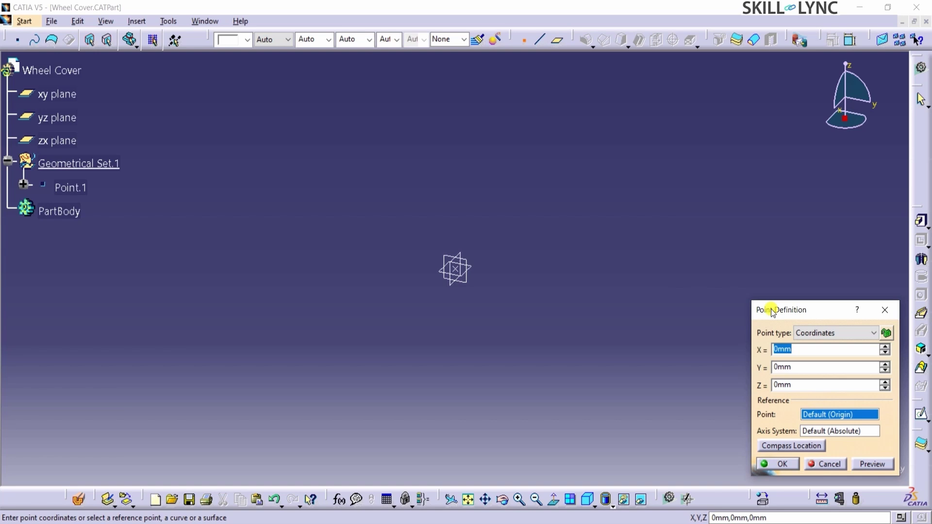
pyautogui.click(779, 464)
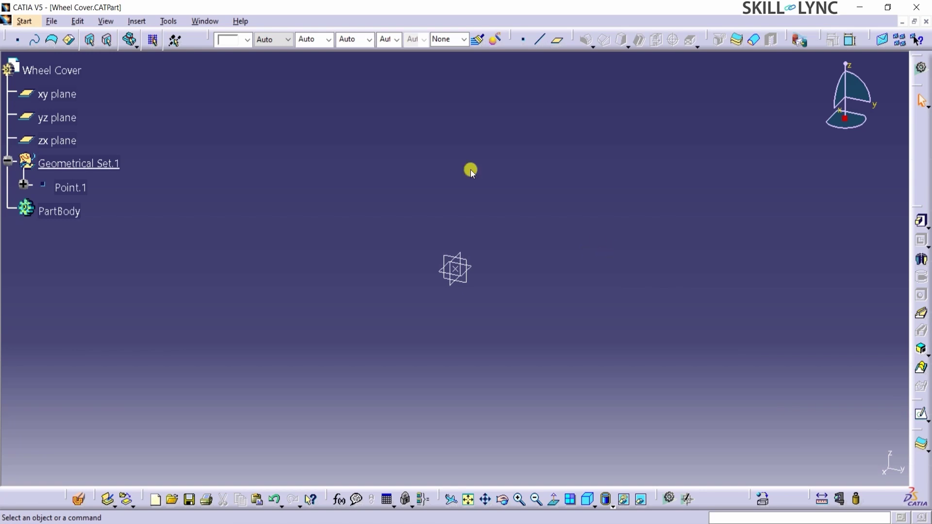
# Step: Review the part number in the product properties of the Wheel Cover part
pyautogui.rightClick(75, 70)
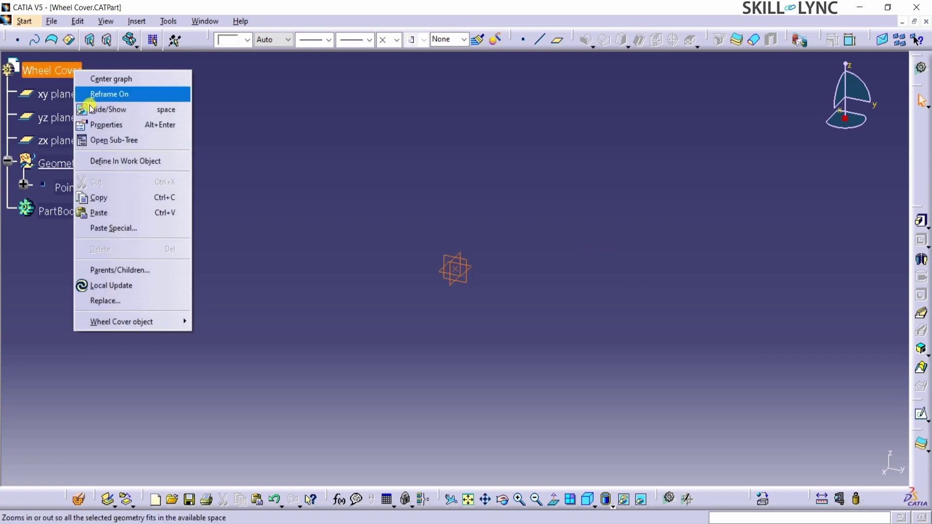
pyautogui.click(114, 126)
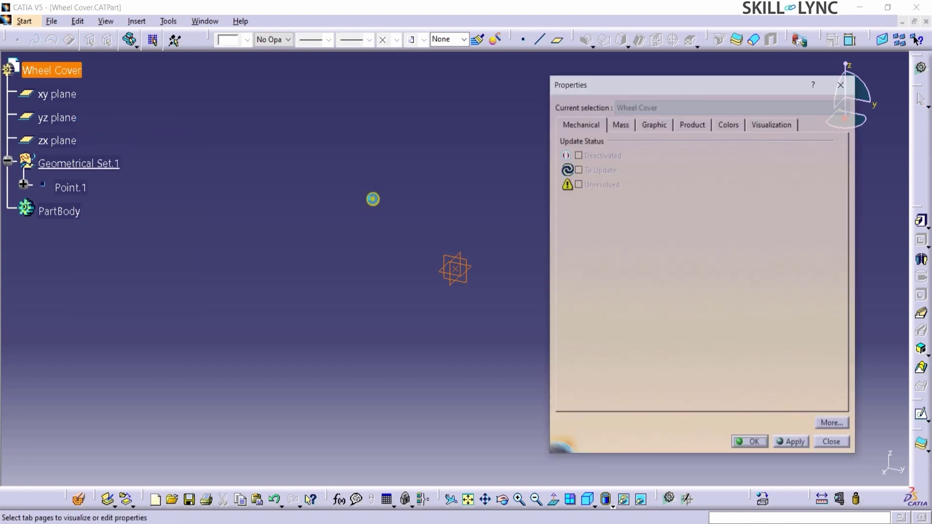
pyautogui.click(692, 127)
pyautogui.doubleClick(653, 221)
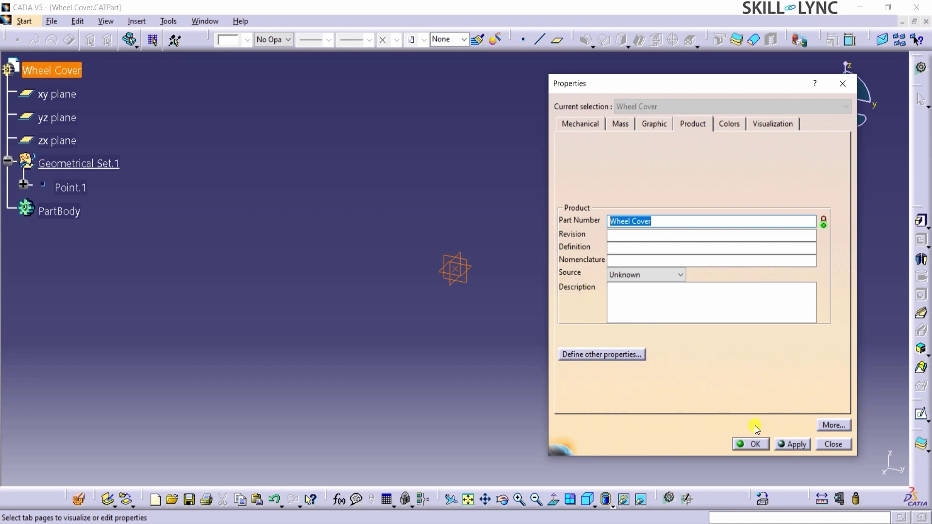
pyautogui.click(756, 444)
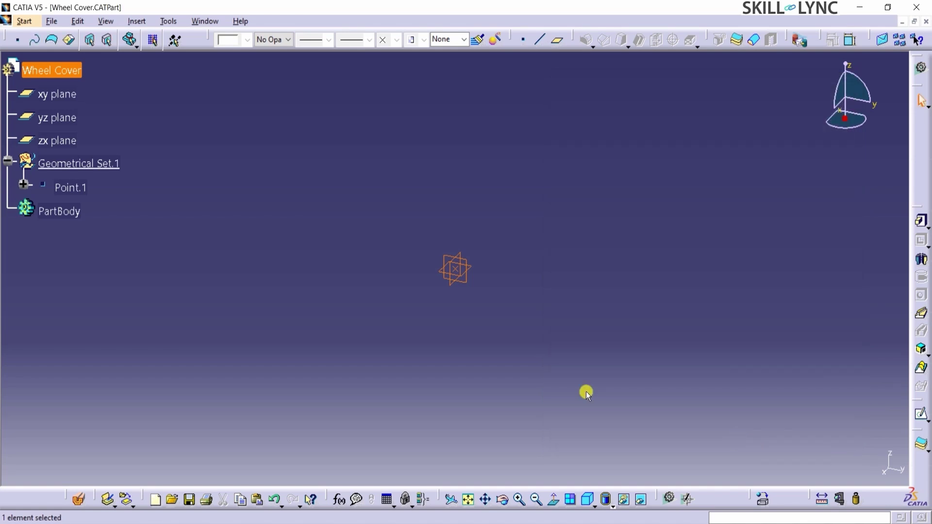
pyautogui.click(448, 350)
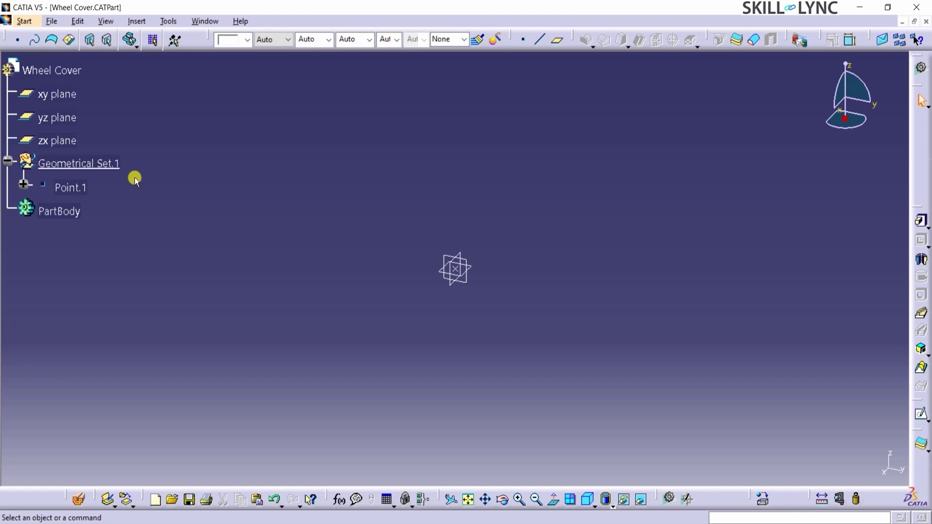
# Step: Check the X and Y coordinate parameters of the reference point in the specification tree
pyautogui.click(24, 184)
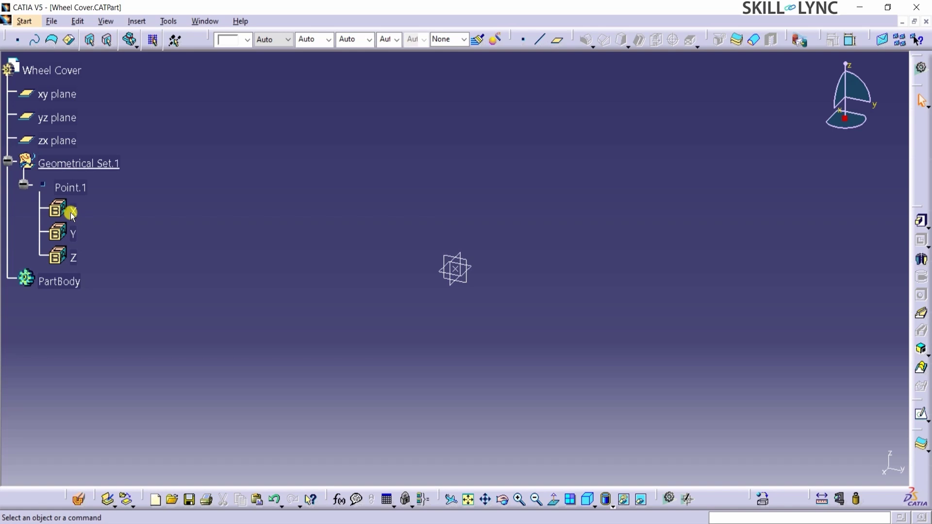
pyautogui.doubleClick(66, 212)
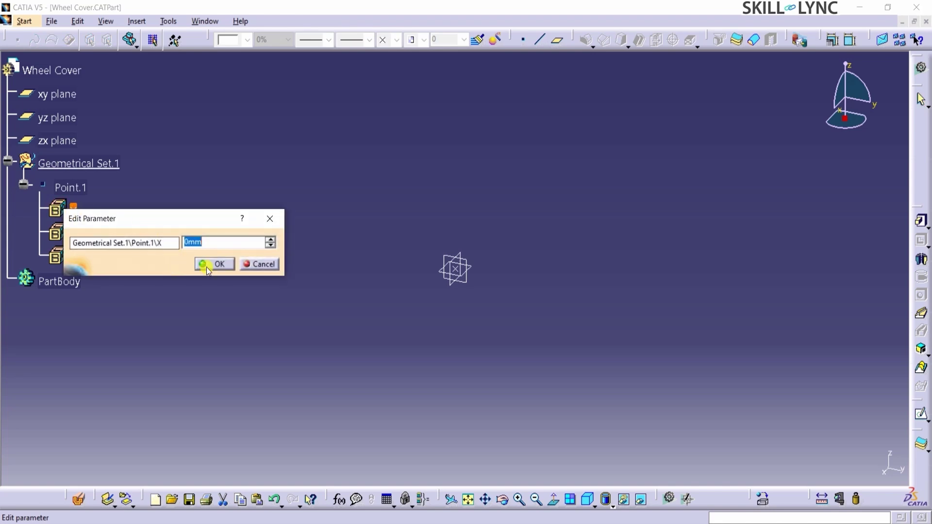
pyautogui.click(205, 269)
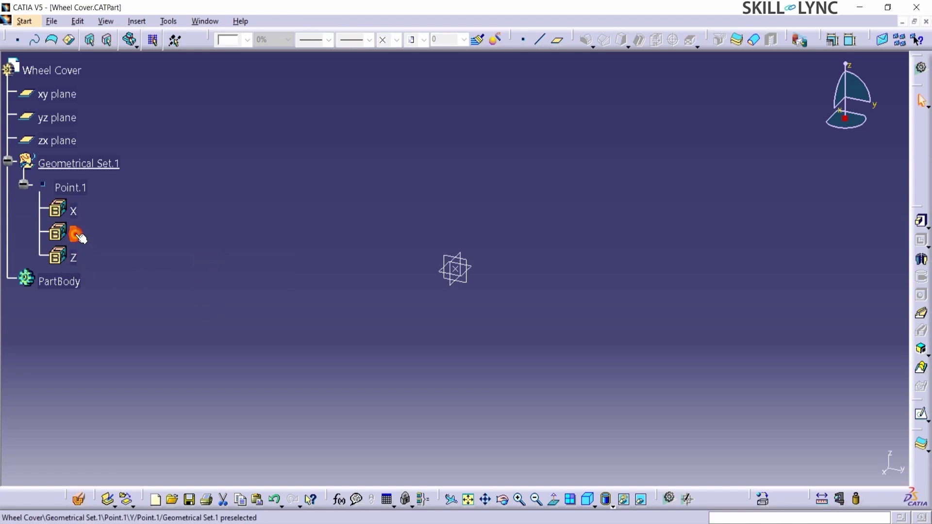
pyautogui.doubleClick(76, 234)
pyautogui.click(325, 280)
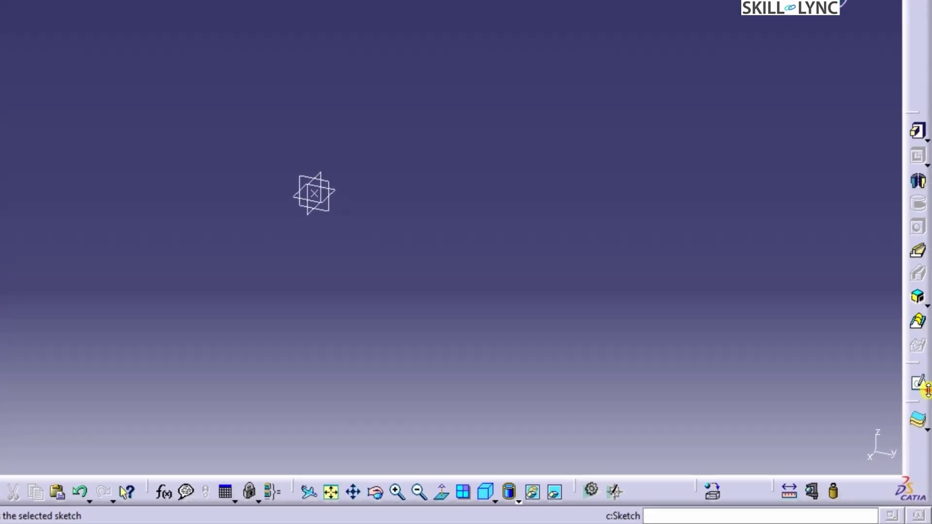
# Step: Create a positioned sketch on the yz plane with its origin set as a projection point on Point.1
pyautogui.click(926, 388)
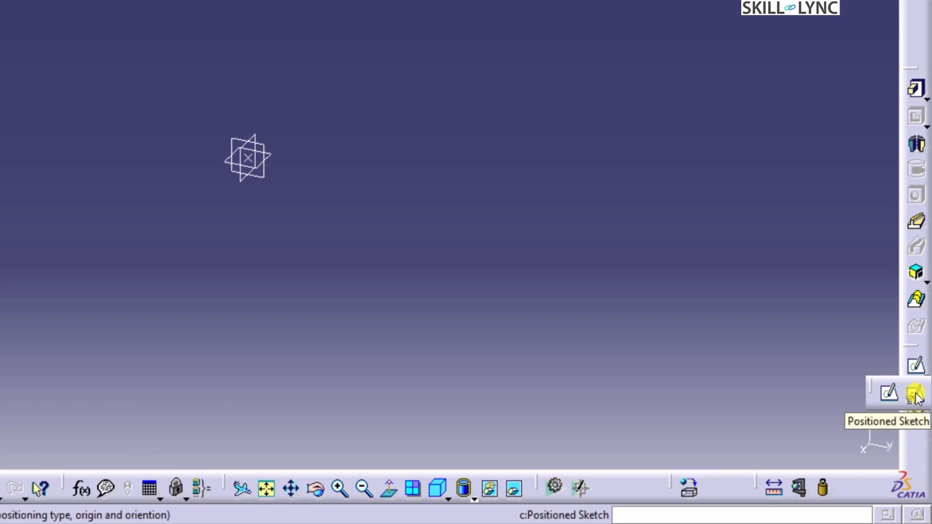
pyautogui.click(915, 395)
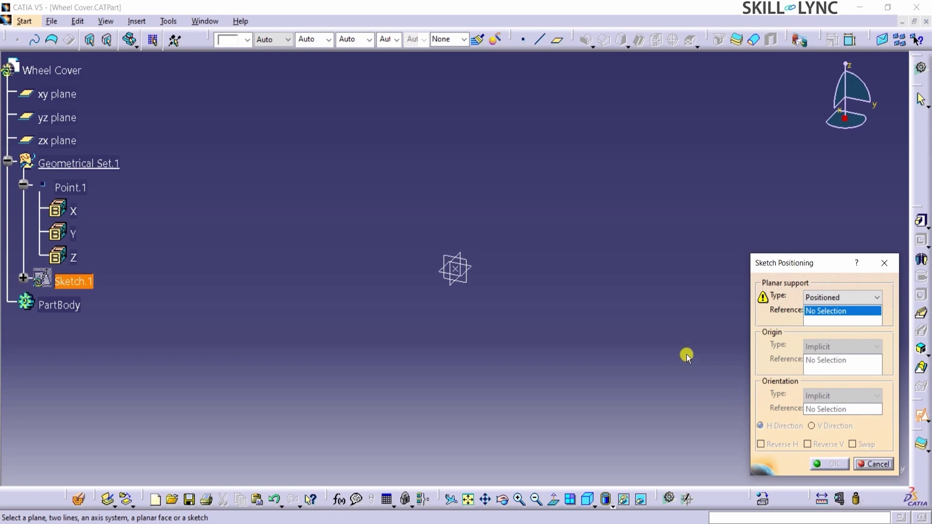
pyautogui.click(58, 117)
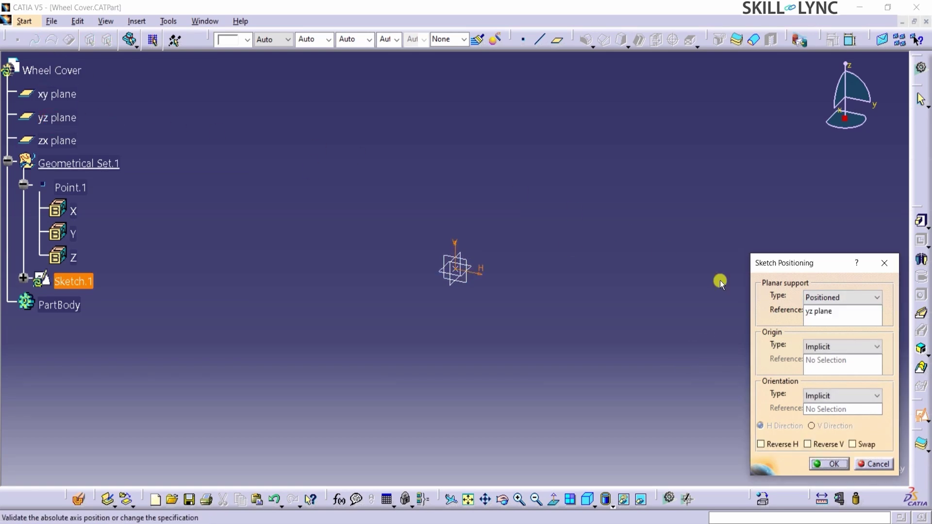
pyautogui.click(829, 347)
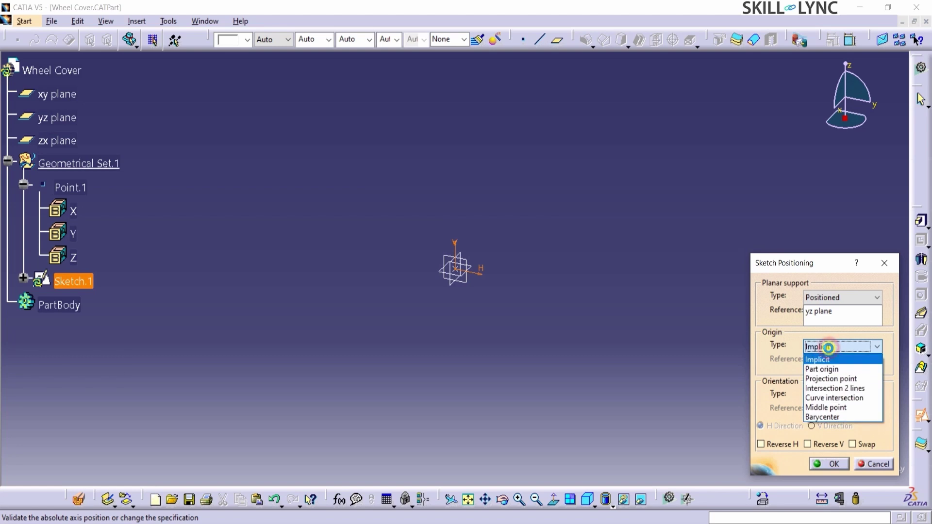
pyautogui.click(831, 379)
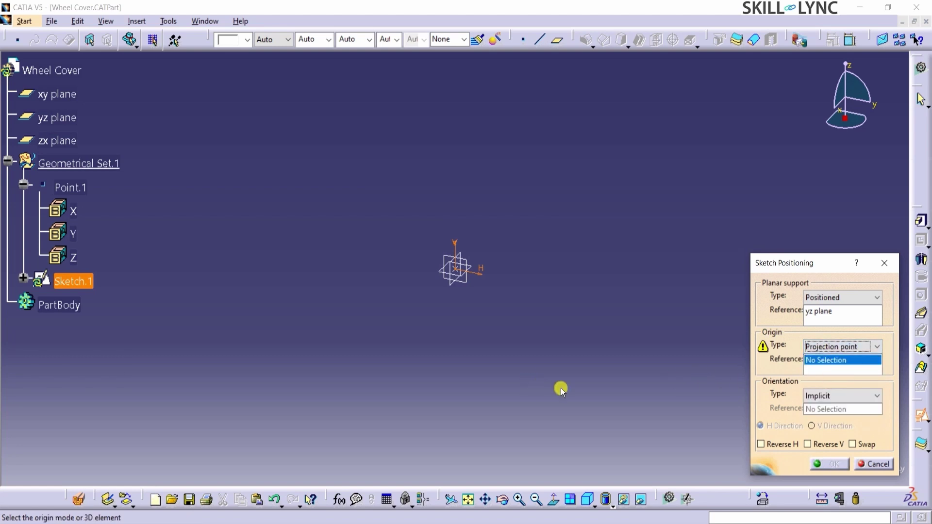
pyautogui.click(70, 188)
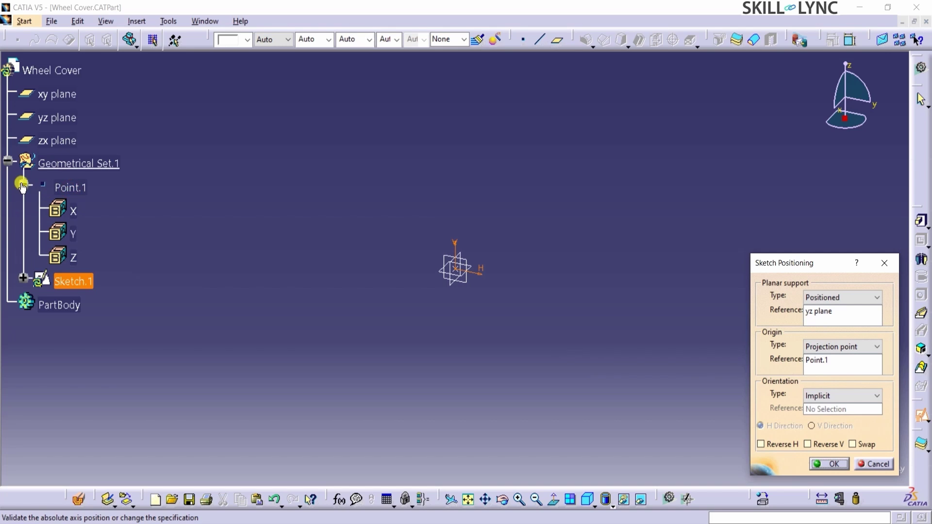
pyautogui.click(23, 184)
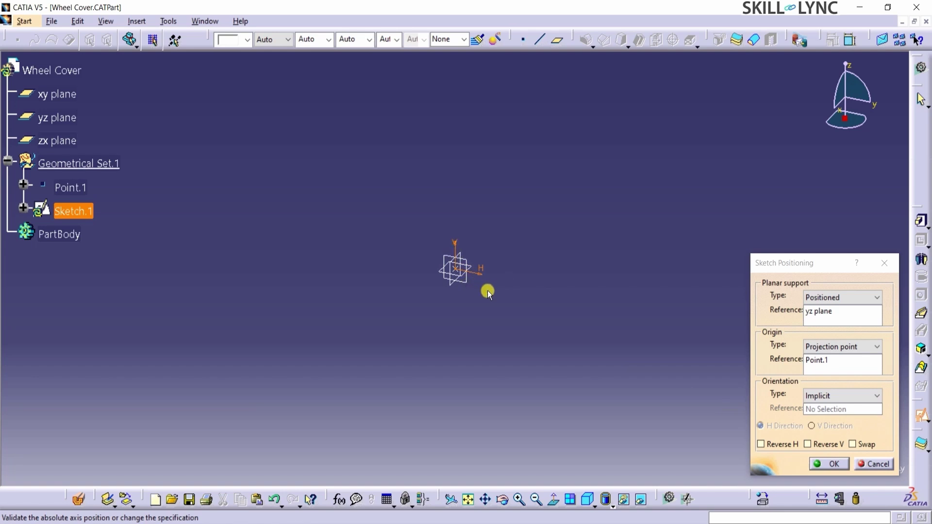
pyautogui.click(822, 465)
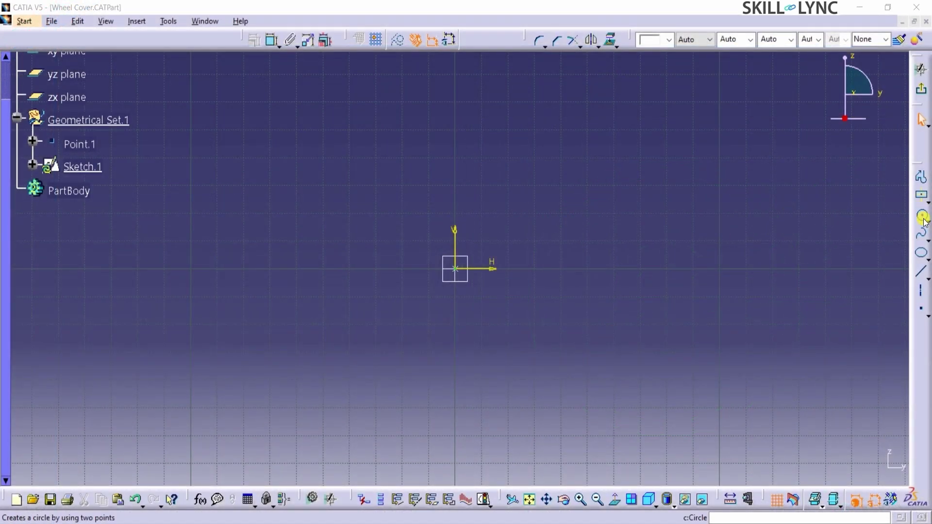
# Step: Sketch five concentric circles centred on the sketch origin, with diameters from about 41 to 155 mm
pyautogui.click(922, 216)
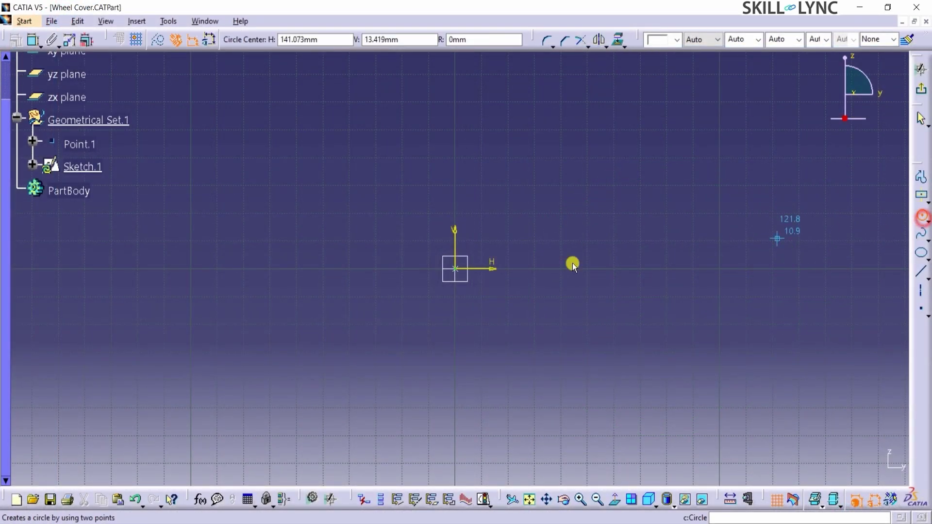
pyautogui.click(455, 269)
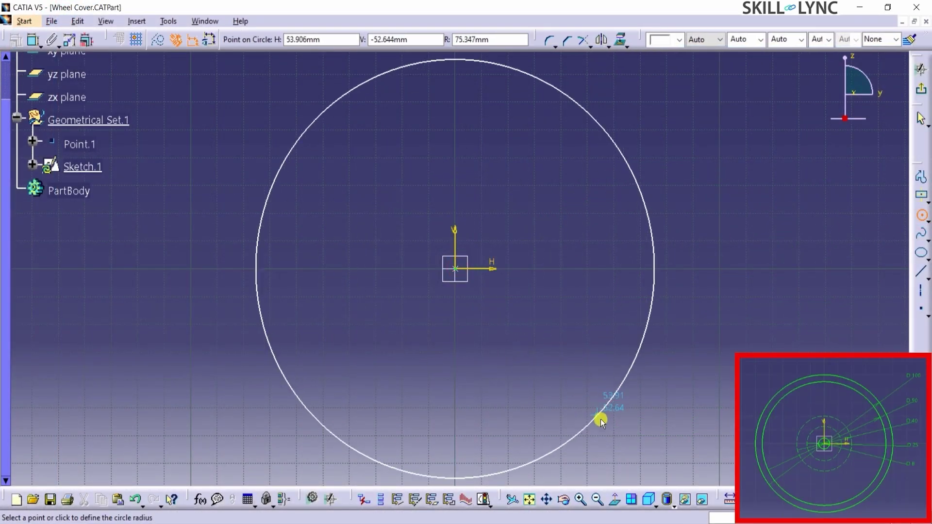
pyautogui.click(599, 415)
pyautogui.click(457, 269)
pyautogui.click(573, 390)
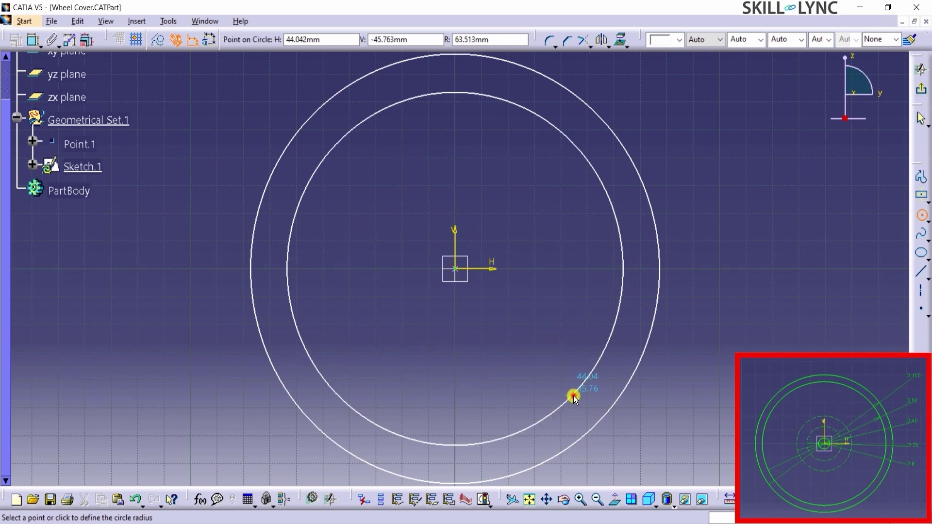
pyautogui.click(455, 269)
pyautogui.click(553, 354)
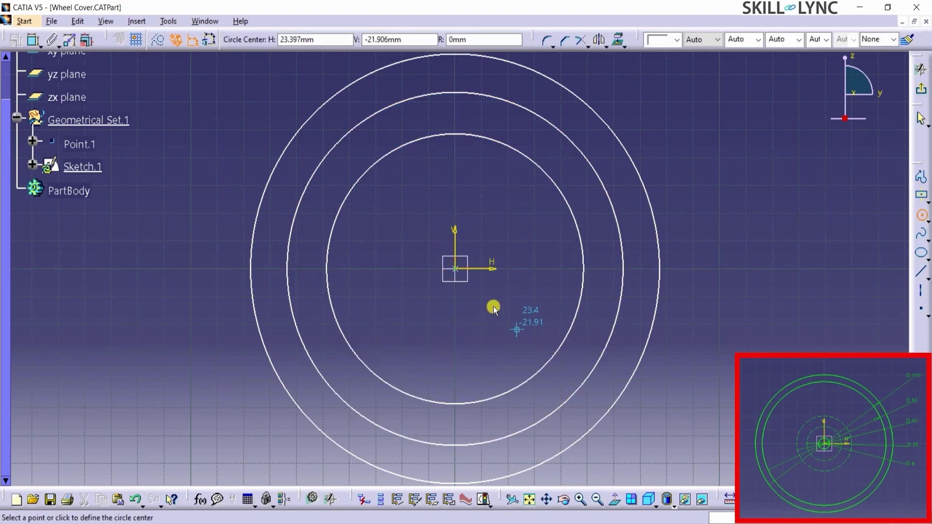
pyautogui.click(455, 268)
pyautogui.click(508, 331)
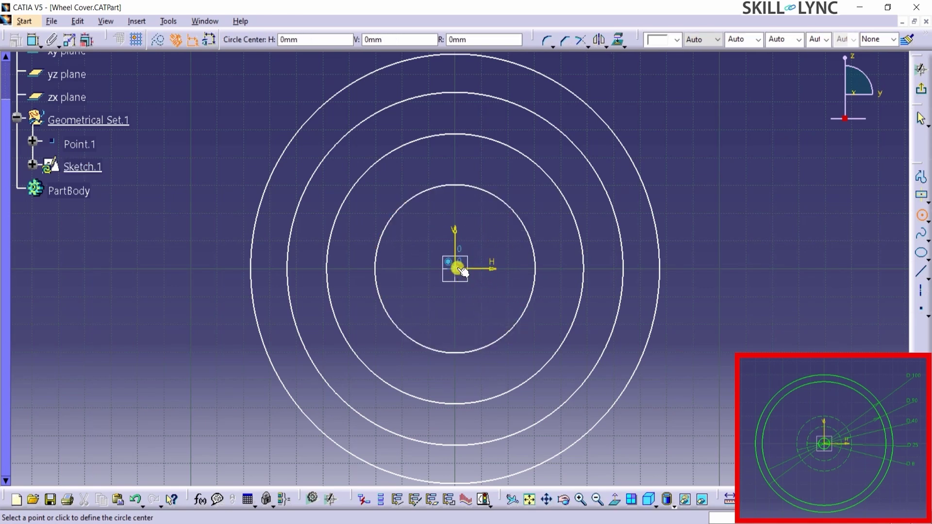
pyautogui.click(486, 314)
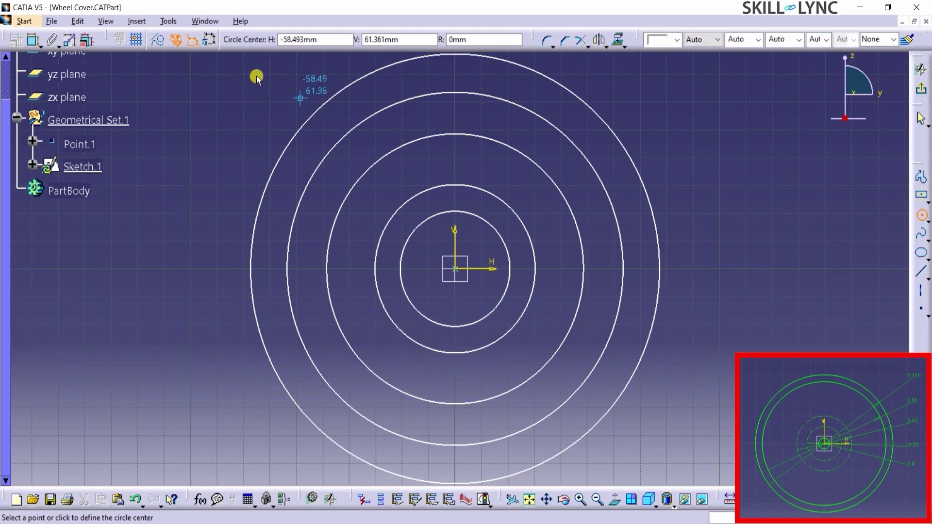
pyautogui.click(921, 214)
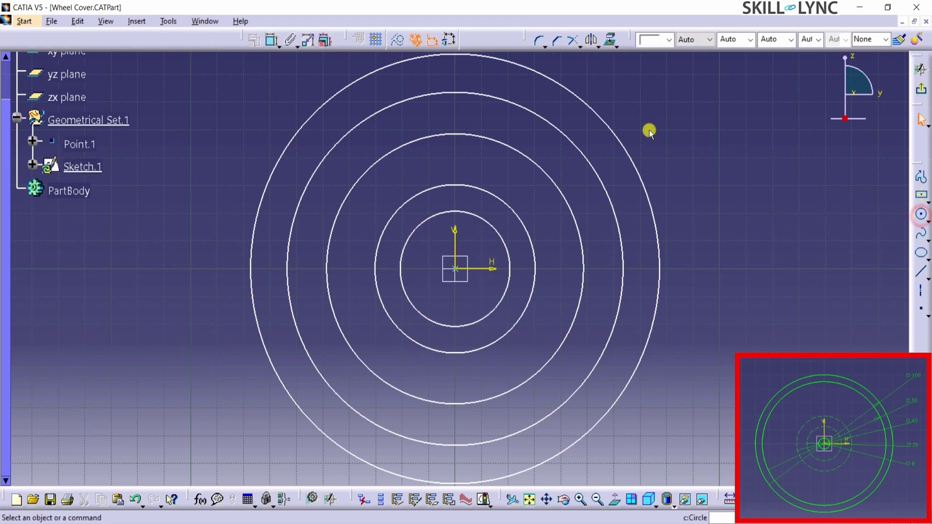
# Step: Dimension the outermost circle and set its diameter to 100 mm
pyautogui.click(273, 40)
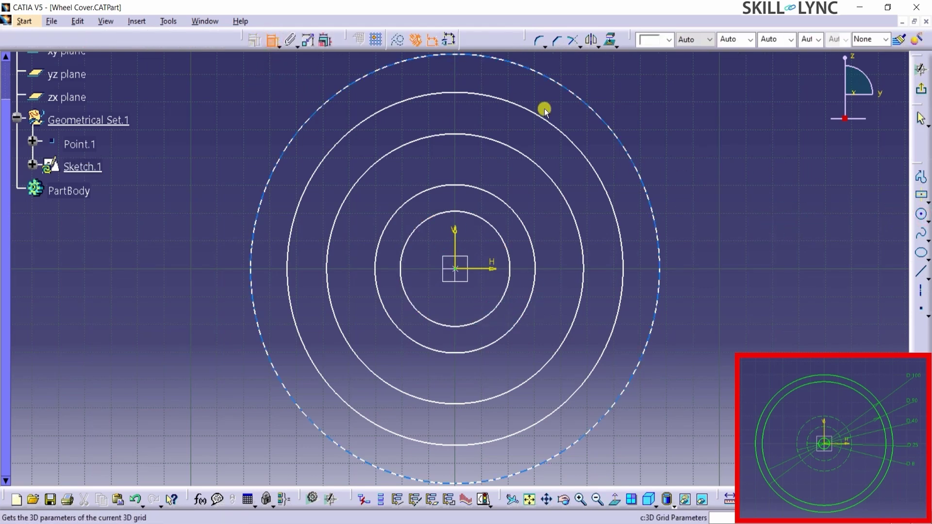
pyautogui.click(631, 148)
pyautogui.click(676, 144)
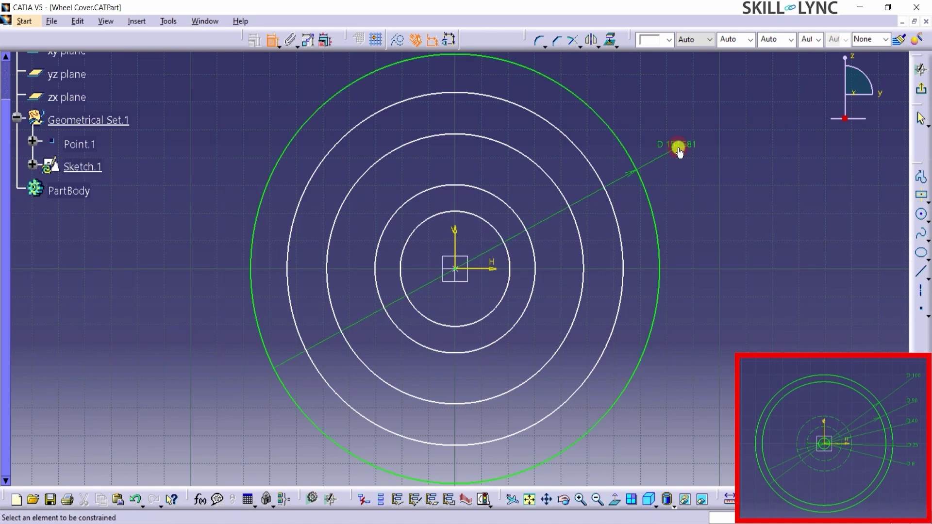
pyautogui.doubleClick(678, 143)
pyautogui.write('100')
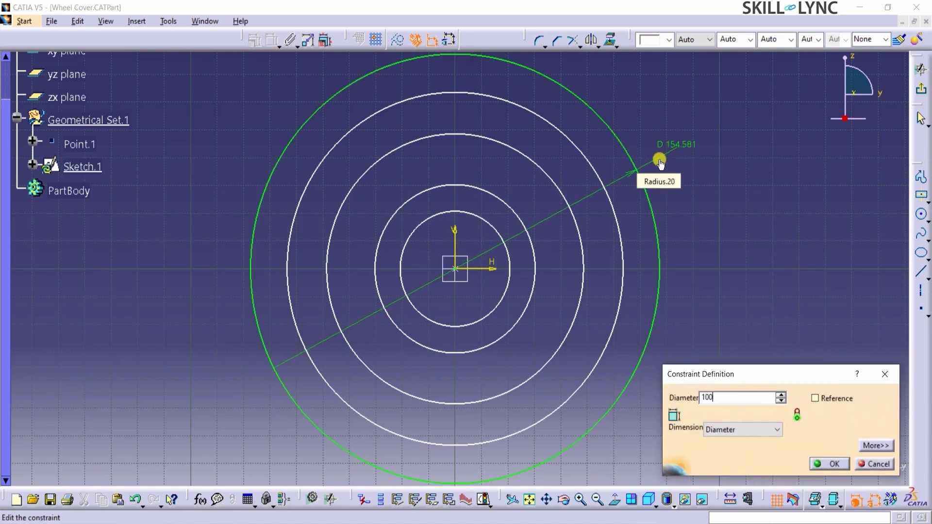
pyautogui.press('Return')
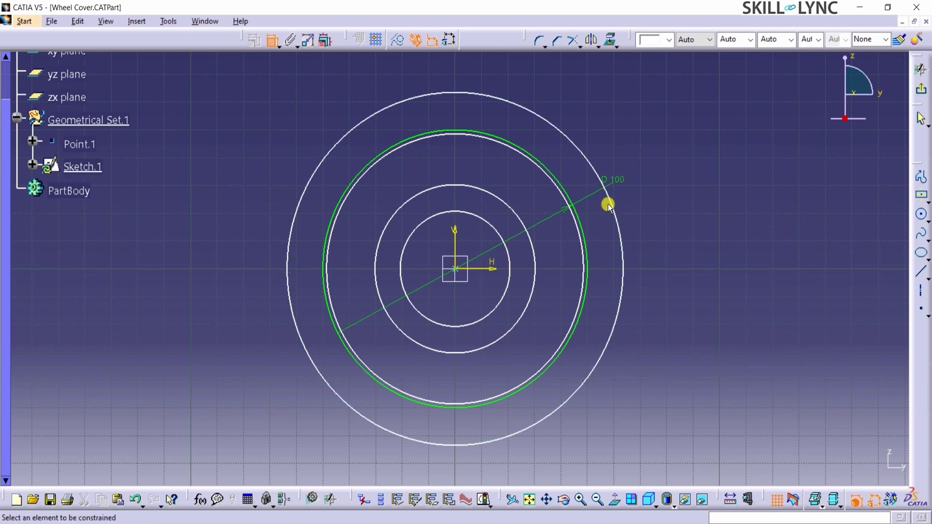
# Step: Dimension the unconstrained circle outside the 100 mm circle and set its diameter to 90 mm
pyautogui.click(612, 203)
pyautogui.click(662, 204)
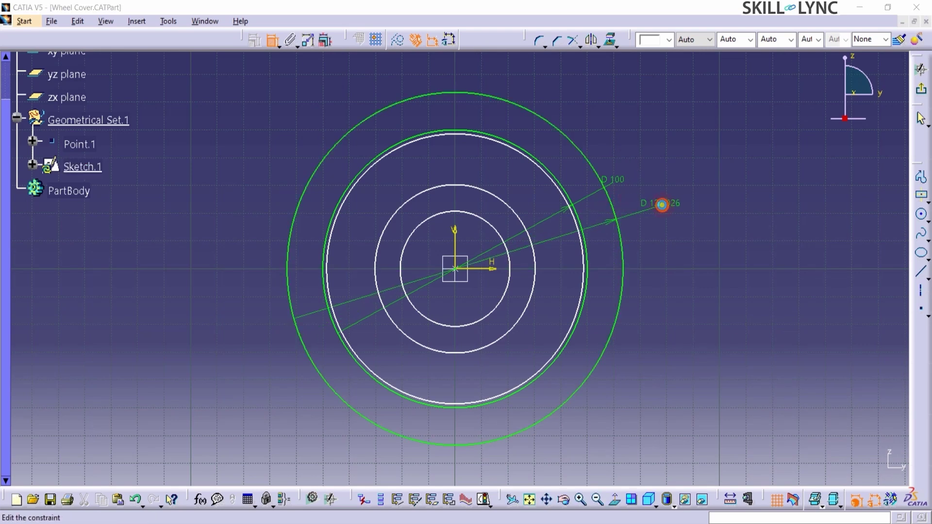
pyautogui.doubleClick(662, 203)
pyautogui.write('9')
pyautogui.press('Return')
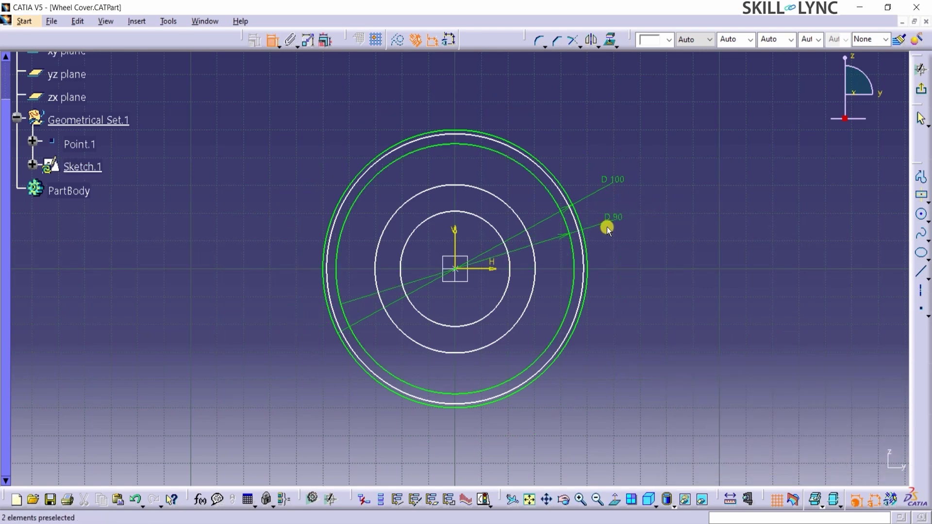
# Step: Dimension the unconstrained circle between the 100 and 90 mm circles and set its diameter to 40 mm
pyautogui.click(580, 247)
pyautogui.click(658, 244)
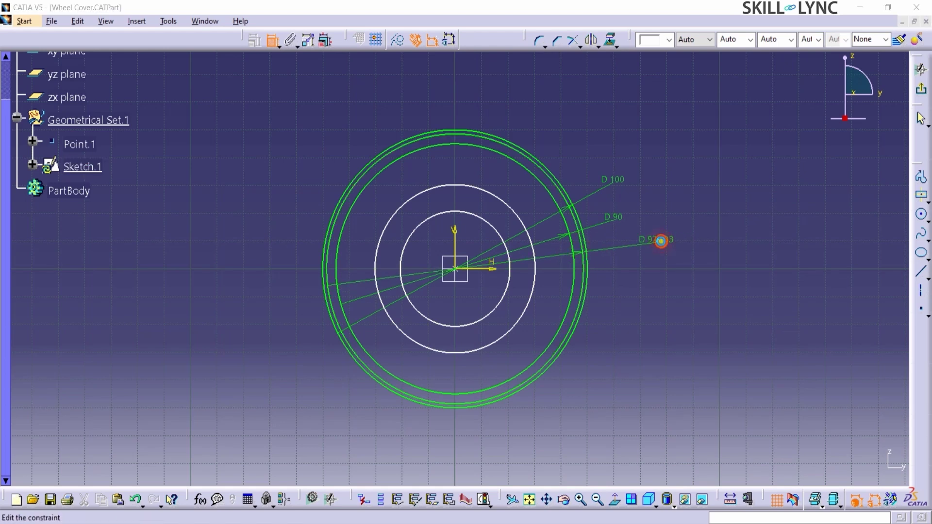
pyautogui.doubleClick(661, 241)
pyautogui.write('40')
pyautogui.press('Return')
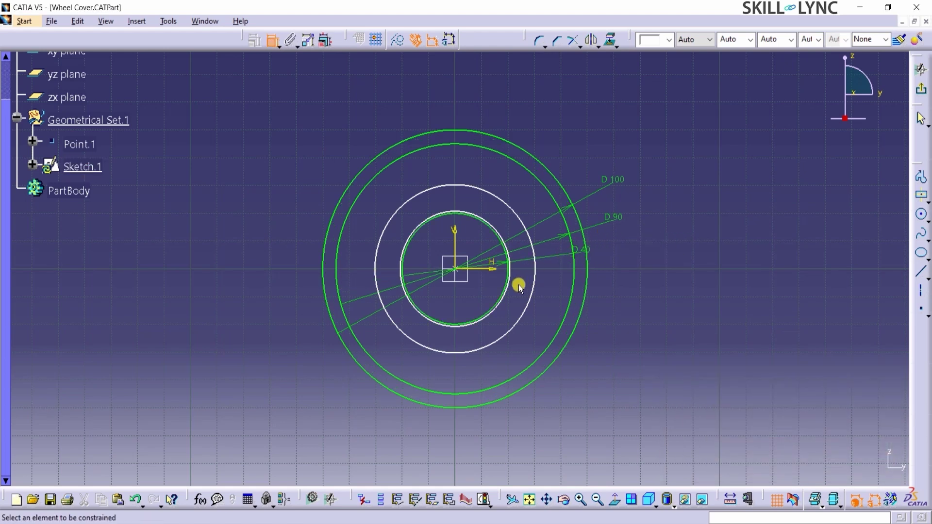
# Step: Dimension the larger of the two remaining unconstrained circles and set its diameter to 25 mm
pyautogui.click(535, 278)
pyautogui.click(613, 275)
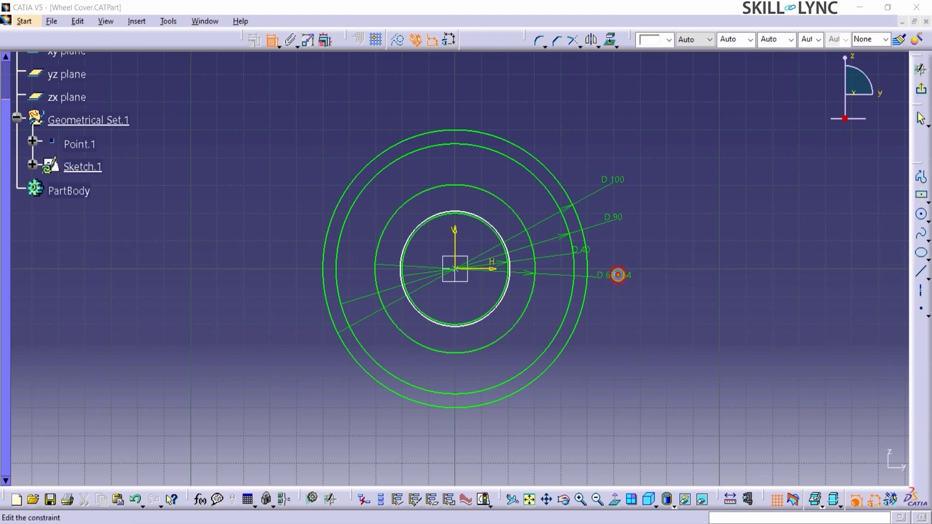
pyautogui.doubleClick(618, 275)
pyautogui.write('2')
pyautogui.press('Return')
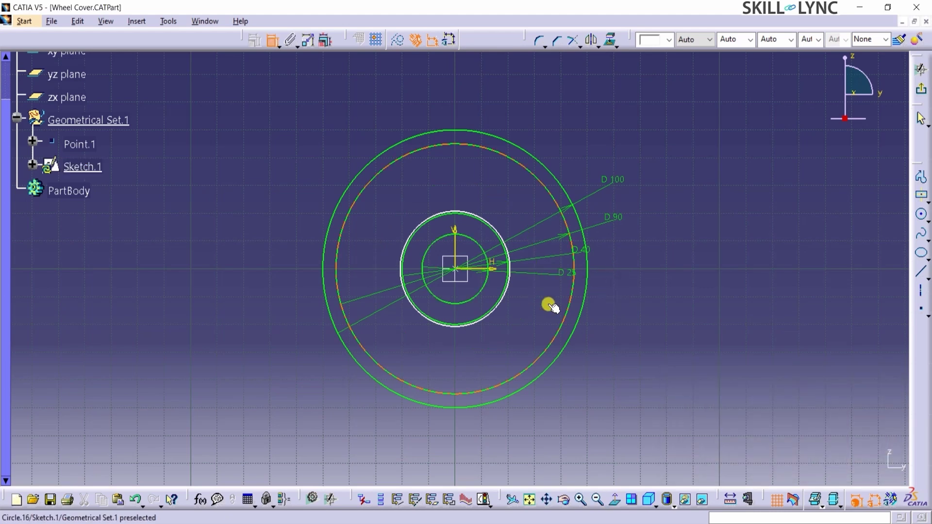
# Step: Dimension the last unconstrained circle, just outside the 40 mm circle, and set its diameter to 8 mm
pyautogui.click(507, 292)
pyautogui.click(611, 322)
pyautogui.doubleClick(612, 321)
pyautogui.write('6')
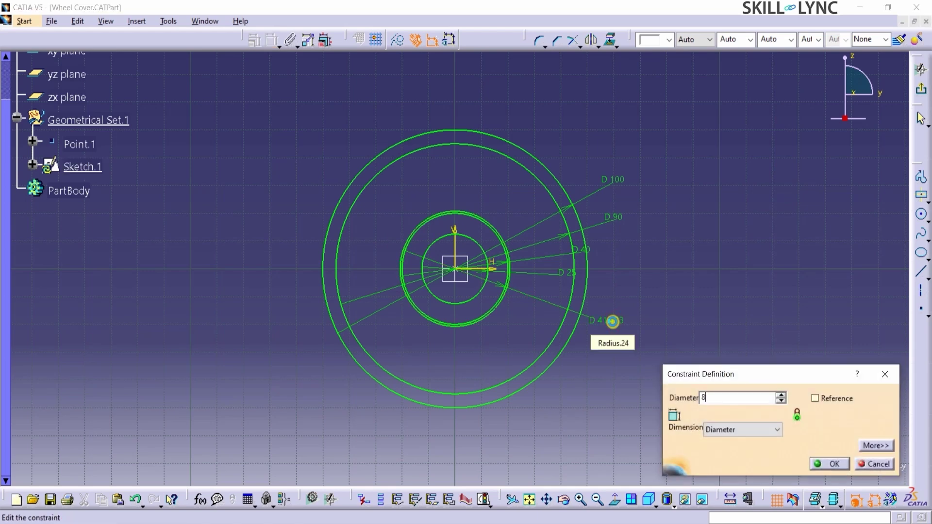
pyautogui.press('Return')
# Step: Move the labels of the 40, 25 and 8 mm diameter dimensions outside the outer circle so they are spaced apart
pyautogui.moveTo(554, 311); pyautogui.dragTo(651, 316)
pyautogui.click(574, 251)
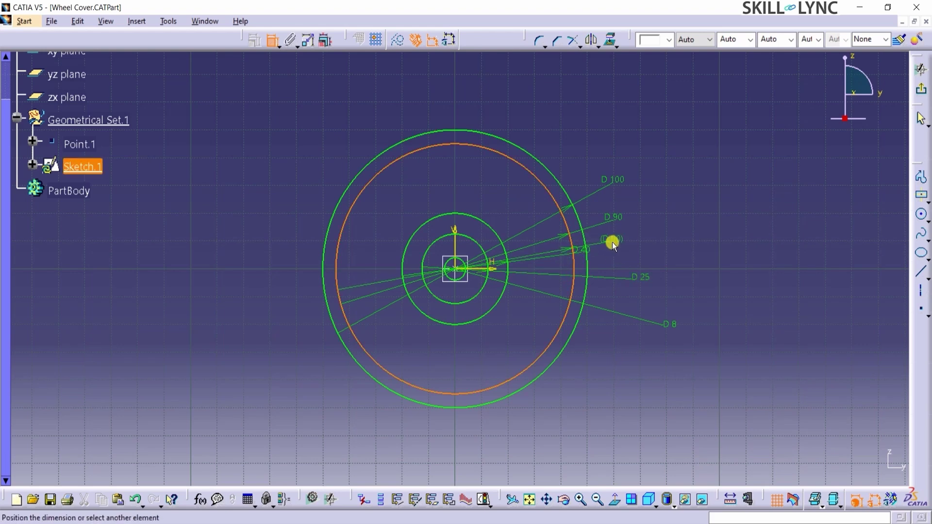
pyautogui.click(607, 241)
pyautogui.moveTo(564, 259); pyautogui.dragTo(620, 251)
pyautogui.click(281, 103)
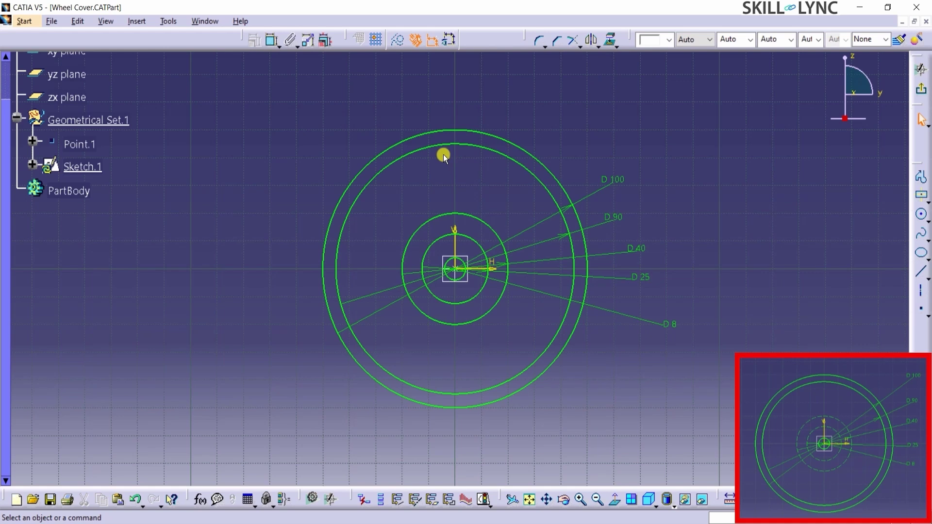
# Step: Convert the 40 mm and 25 mm circles to construction elements
pyautogui.click(438, 218)
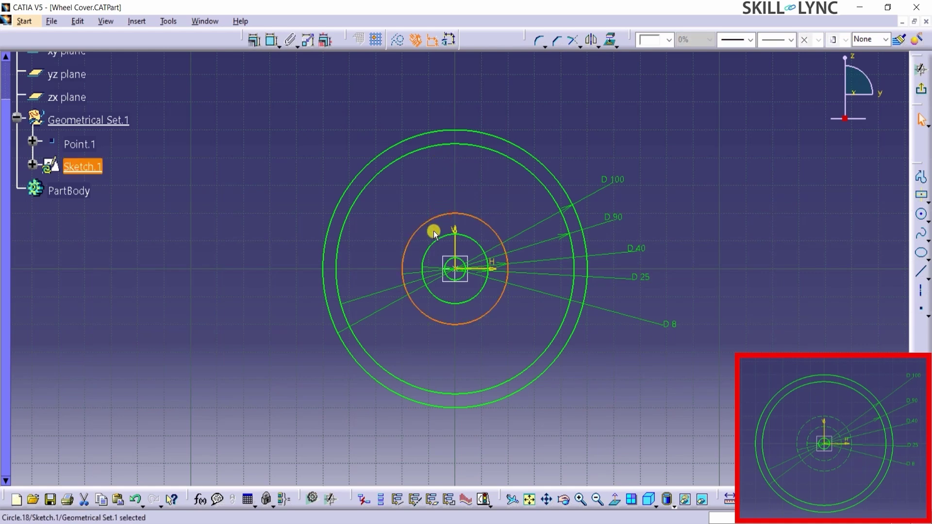
pyautogui.keyDown('ctrl'); pyautogui.click(433, 244); pyautogui.keyUp('ctrl')
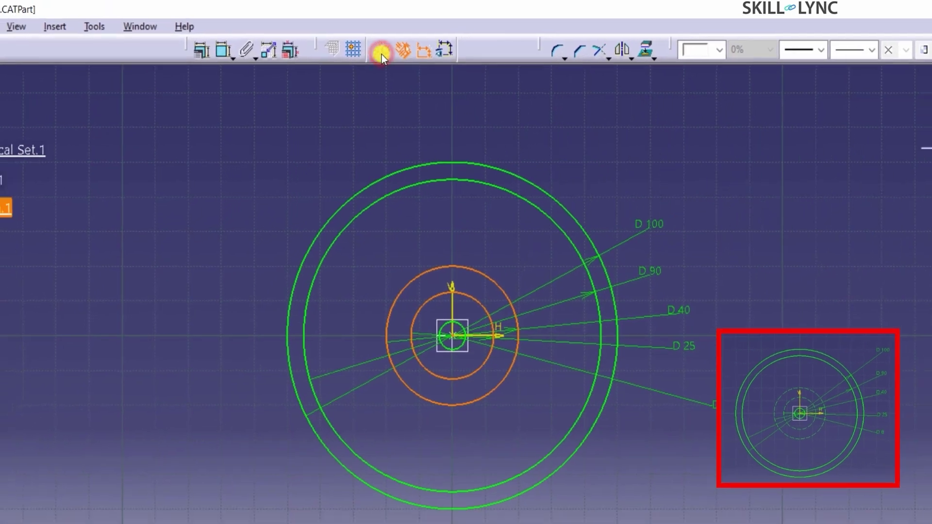
pyautogui.click(380, 52)
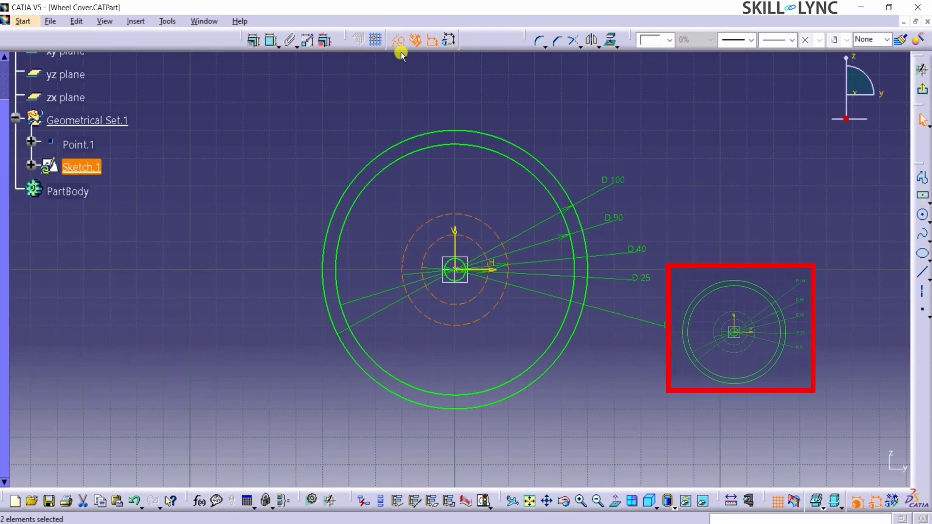